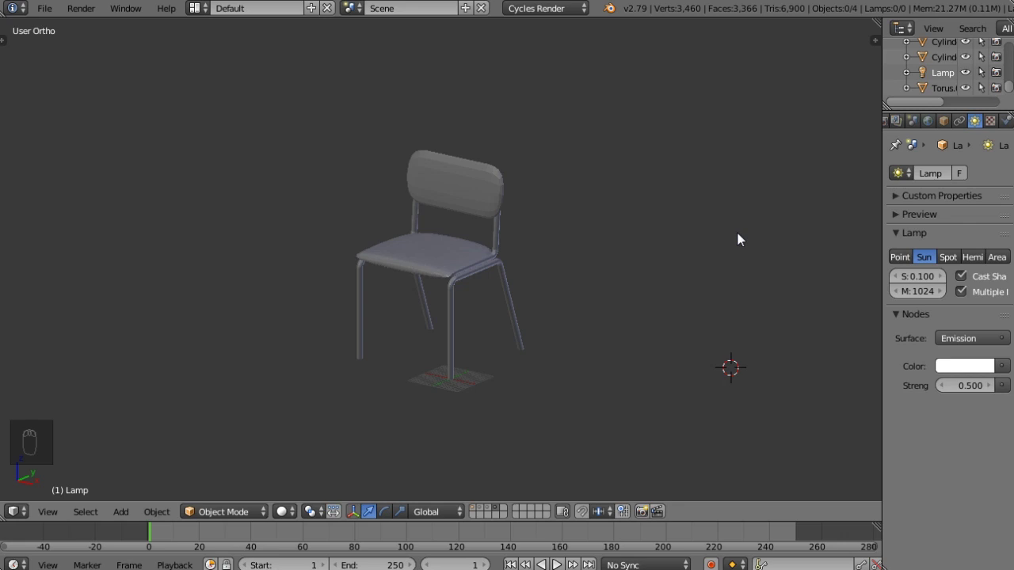
Step: Select every part of the chair and also display the layer that holds the table, notebook and pencil
middle_click_drag(681, 353, 557, 364)
middle_click_drag(451, 331, 512, 299)
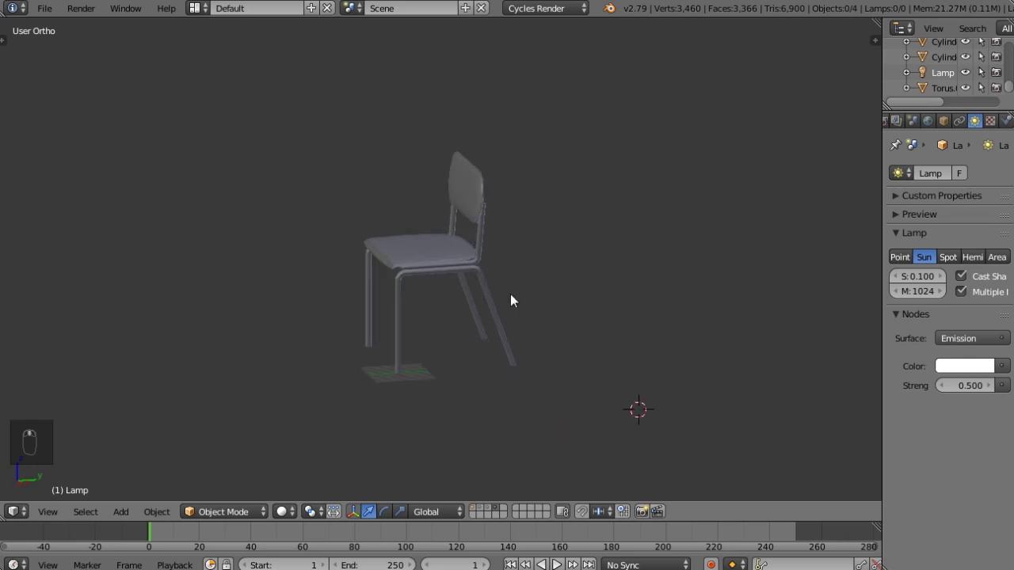
key("a")
middle_click_drag(449, 298, 528, 398)
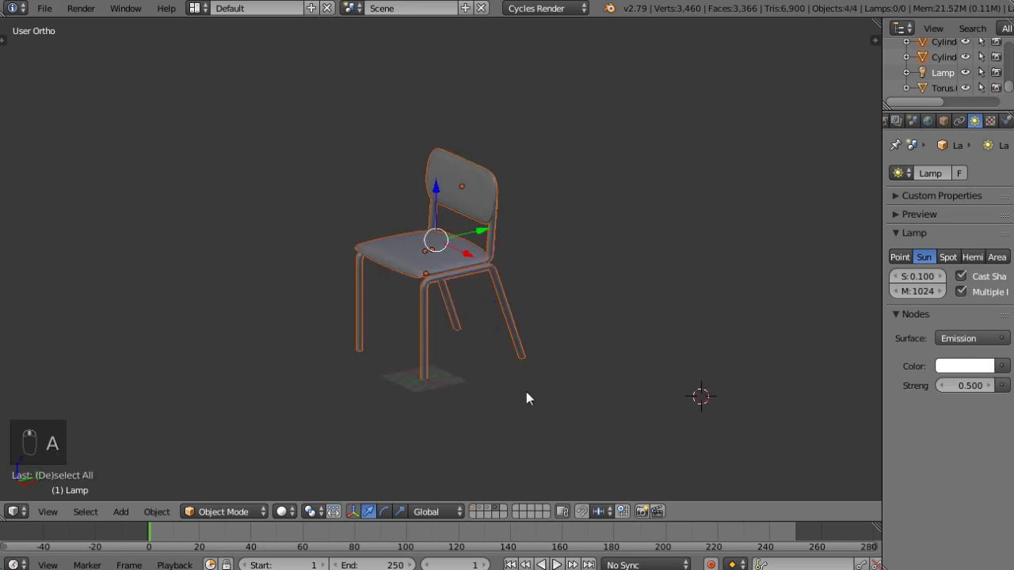
left_click(474, 509)
middle_click_drag(464, 400, 406, 333)
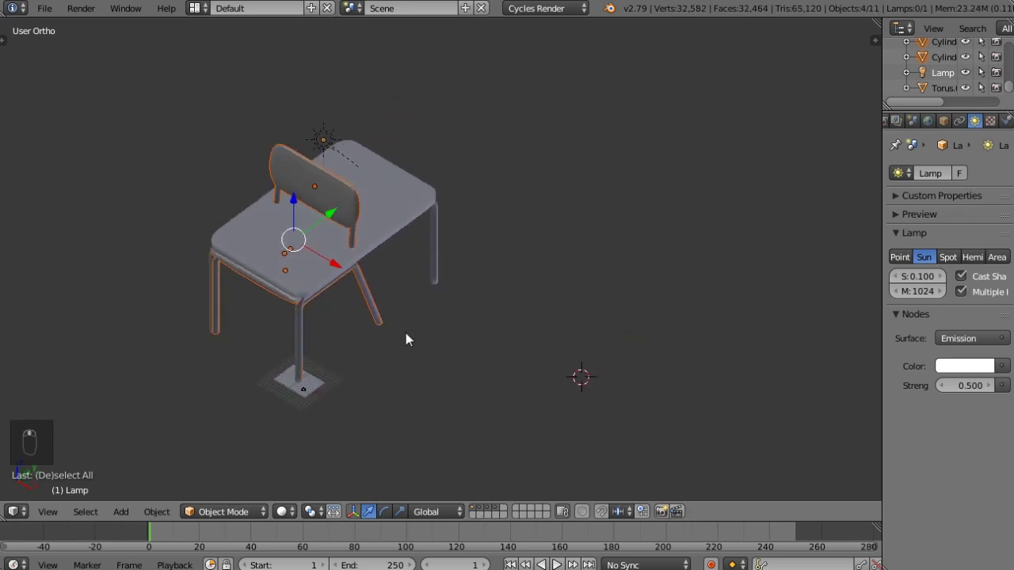
Step: Move the chair out from under the table along the X axis and about 26 units along Y
key("g")
key("x")
left_click(514, 396)
key("g")
key("y")
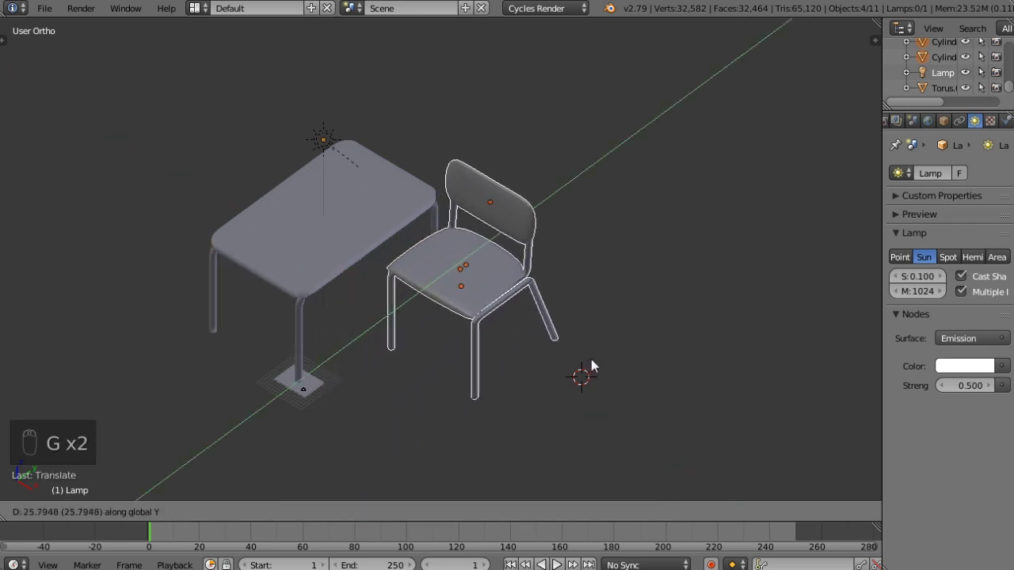
left_click(590, 362)
Step: Rotate the chair slightly around the Z axis so that it stands at an angle beside the table
middle_click_drag(579, 373, 562, 358)
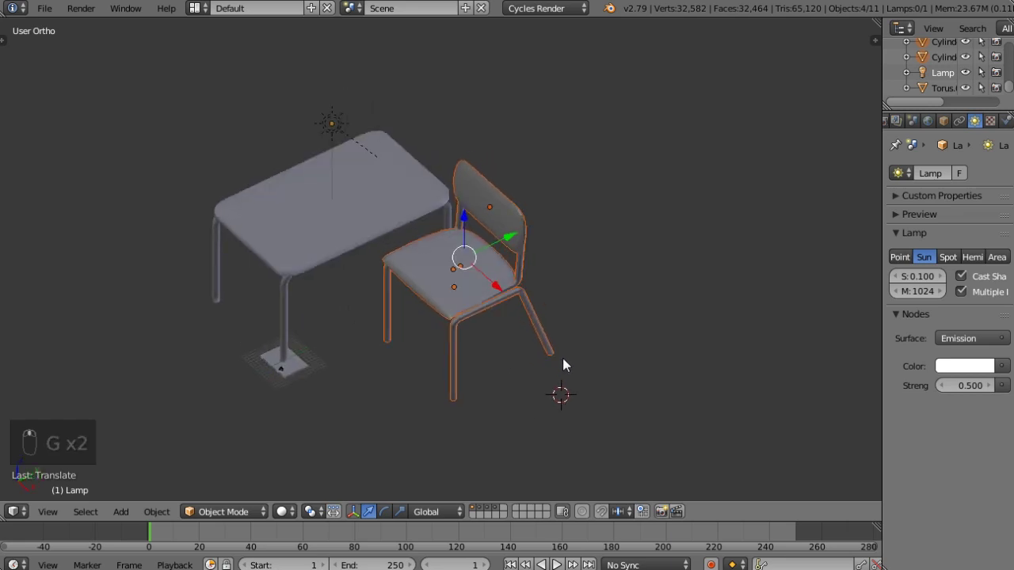
key("r")
key("z")
left_click(541, 375)
Step: Select the tabletop together with the table legs and scale them up uniformly to suit the chair's size
middle_click_drag(405, 326, 382, 279)
right_click(303, 214)
right_click(281, 289, "shift")
middle_click_drag(355, 323, 372, 301)
key("s")
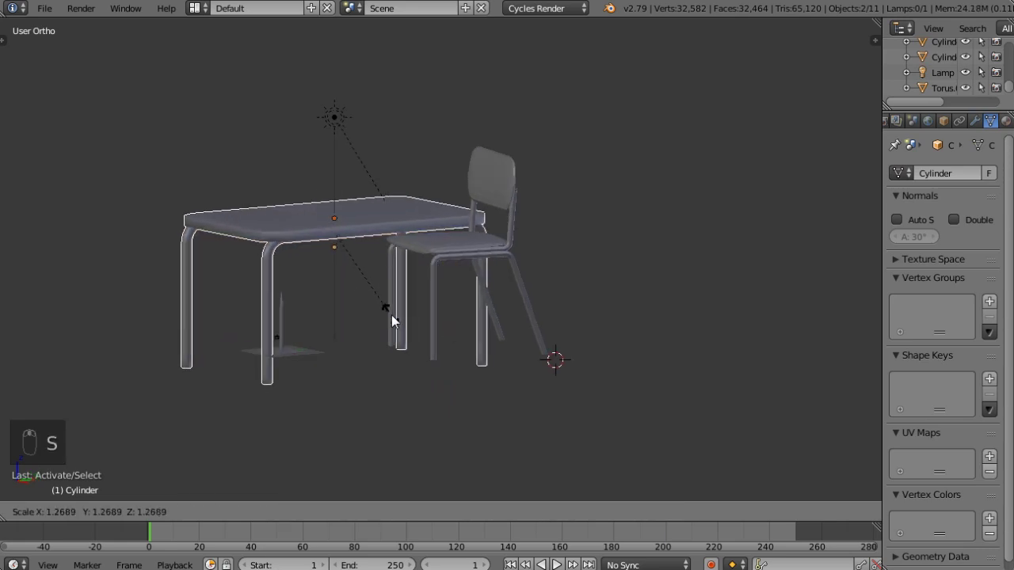
left_click(409, 321)
Step: Raise the table along Z until its feet are at floor level, and shift it along X away from the chair
key("KP_3")
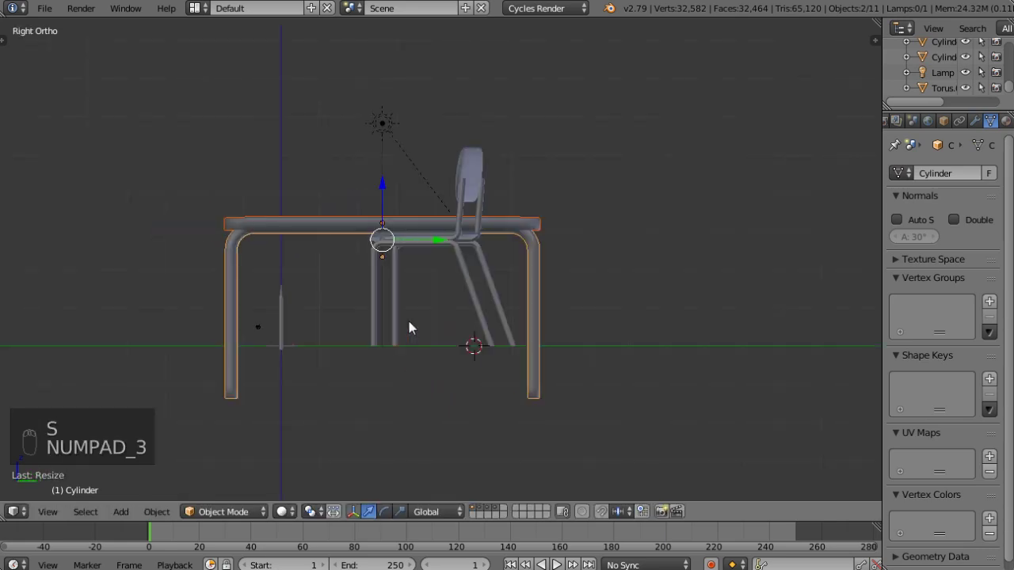
key("g")
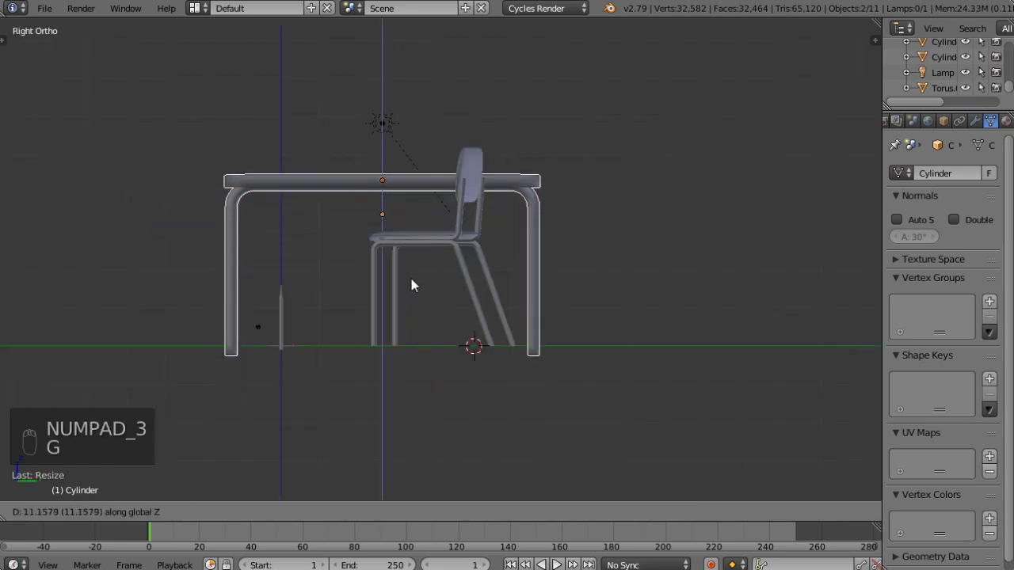
left_click(411, 275)
middle_click_drag(411, 275, 444, 373)
key("g")
key("x")
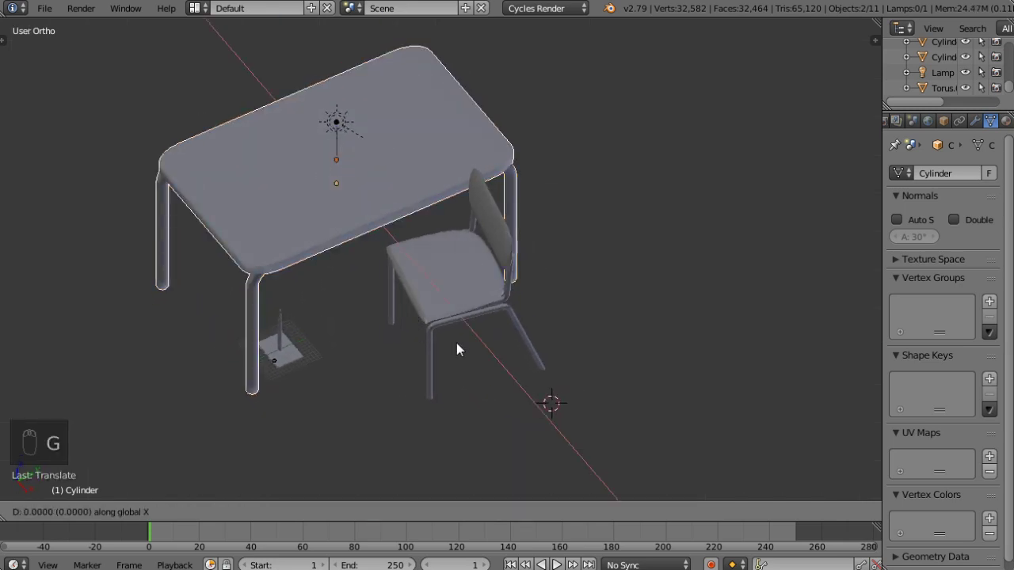
left_click(407, 351)
Step: Clear the selection and select the notebook on the floor together with its spiral binding
middle_click_drag(407, 351, 389, 369)
key("a")
scroll(318, 396, "up", 8)
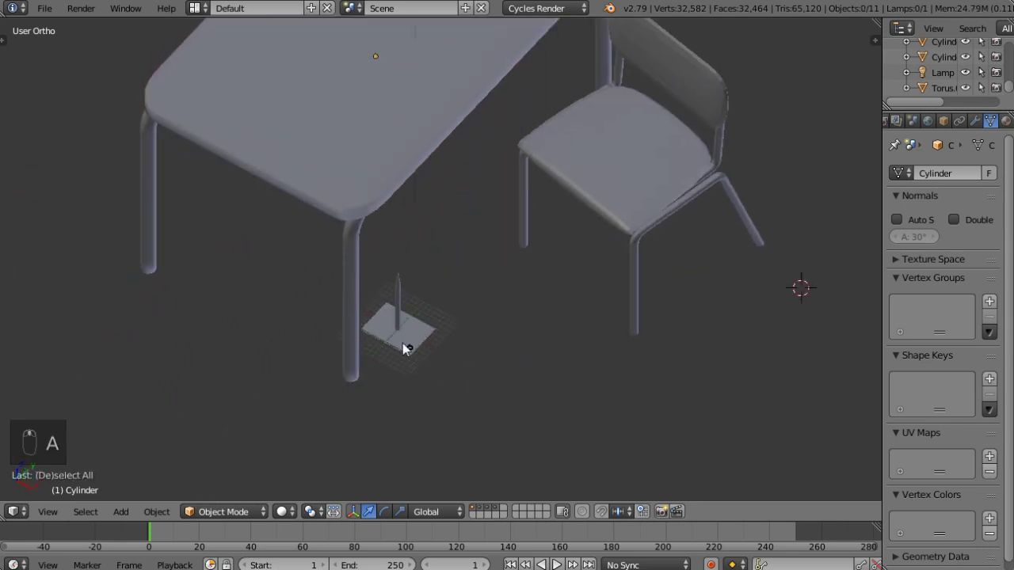
scroll(396, 333, "up", 3)
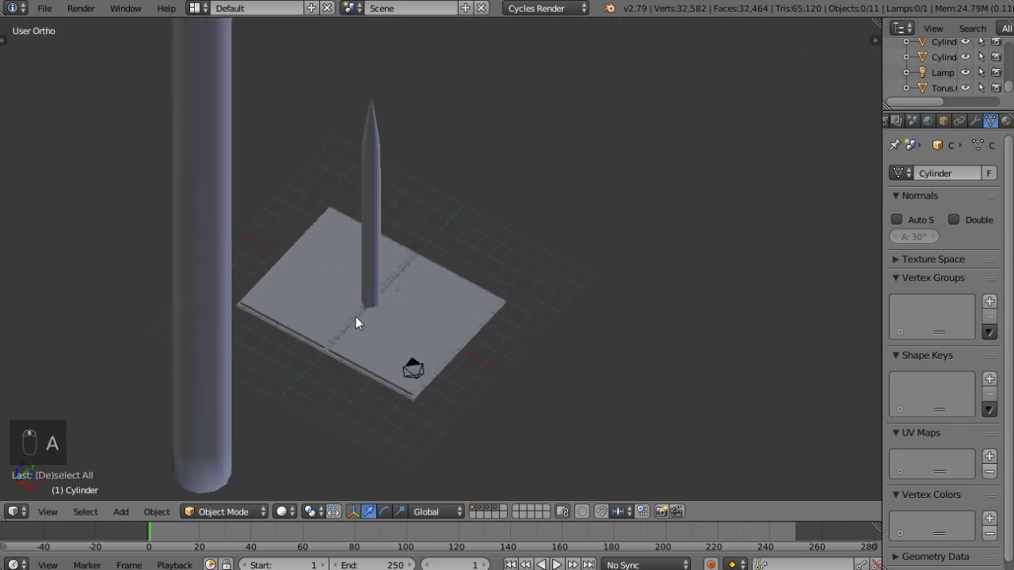
right_click(355, 321)
right_click(402, 348)
middle_click_drag(470, 388, 399, 370)
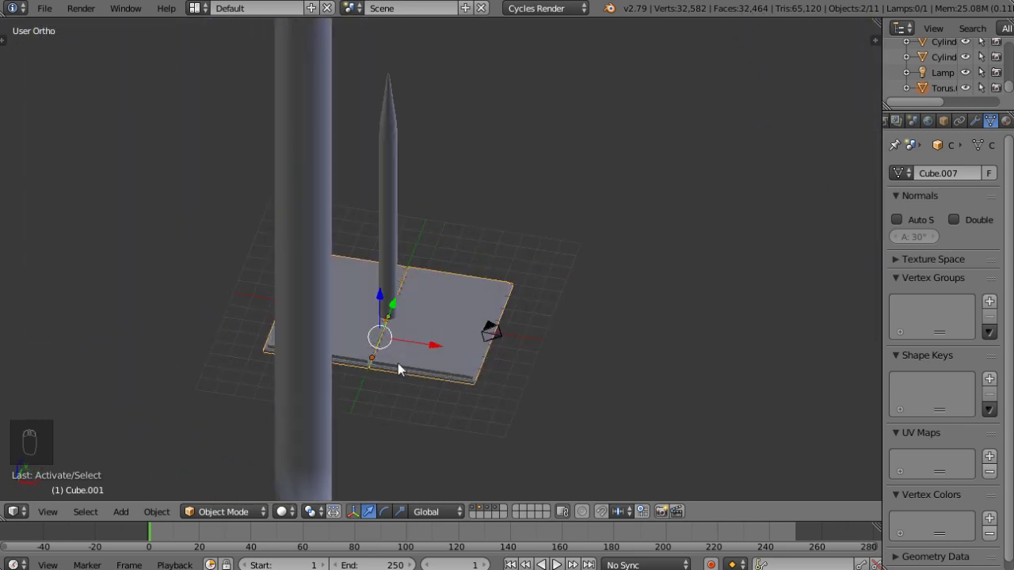
scroll(397, 362, "up", 4)
right_click(306, 442, "shift")
scroll(310, 431, "down", 3)
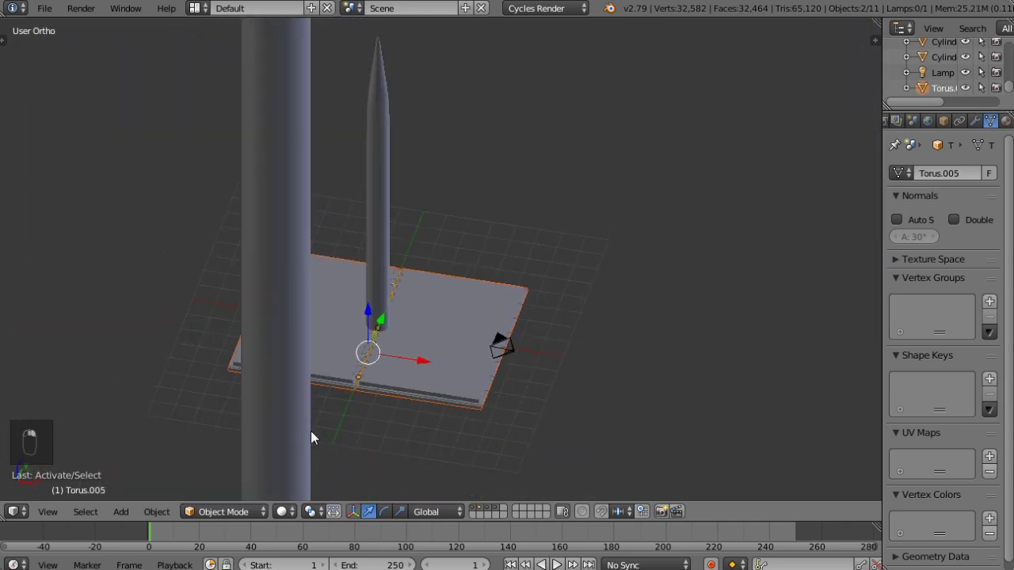
Step: Raise the notebook along the Z axis to the height of the tabletop
scroll(651, 395, "down", 8)
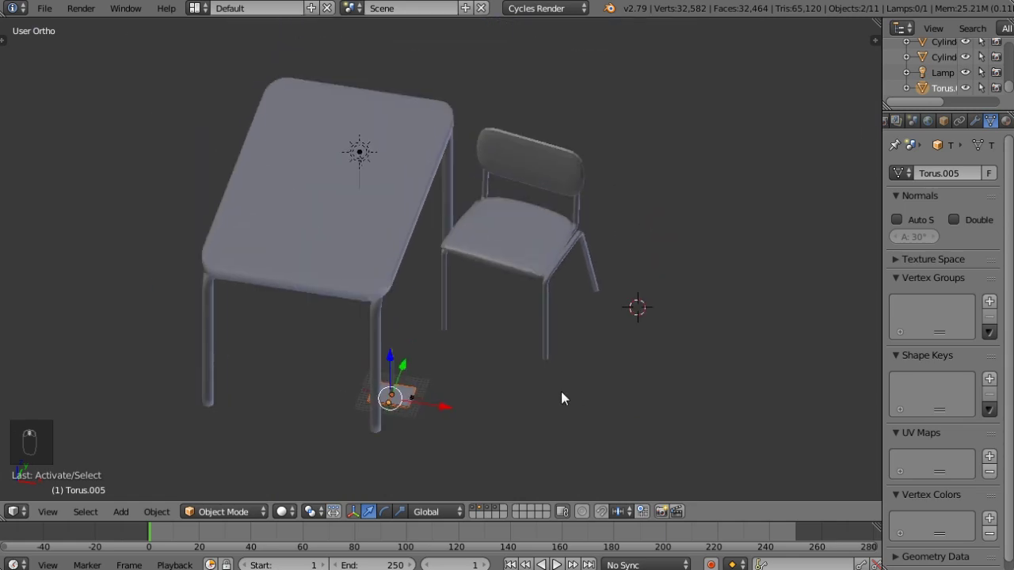
middle_click_drag(561, 391, 465, 331)
key("g")
key("z")
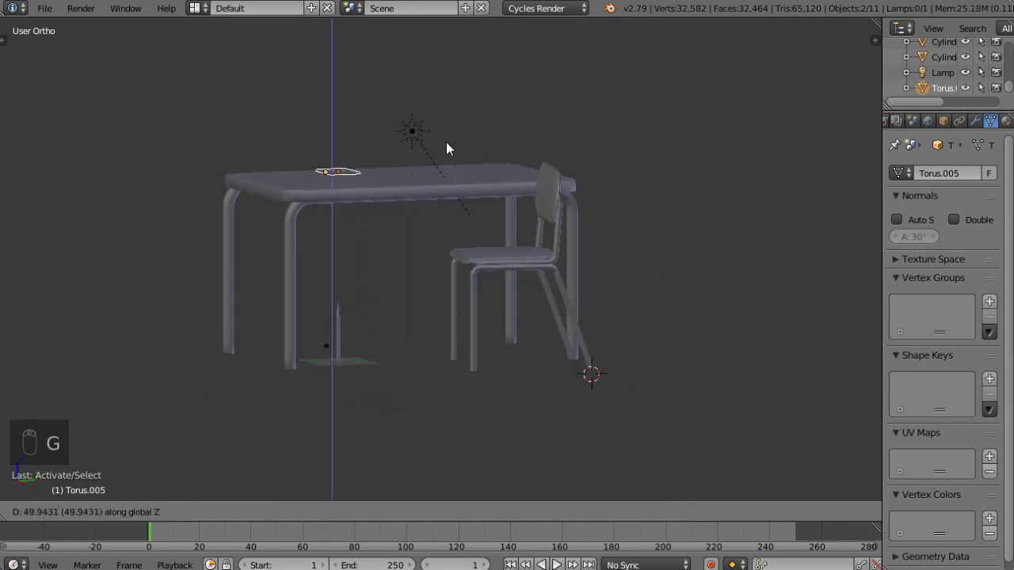
left_click(444, 153)
Step: Scale the notebook up about 2.4 times and rotate it around Z so its spine runs across the table's depth
middle_click_drag(396, 148, 428, 256)
scroll(422, 264, "up", 2)
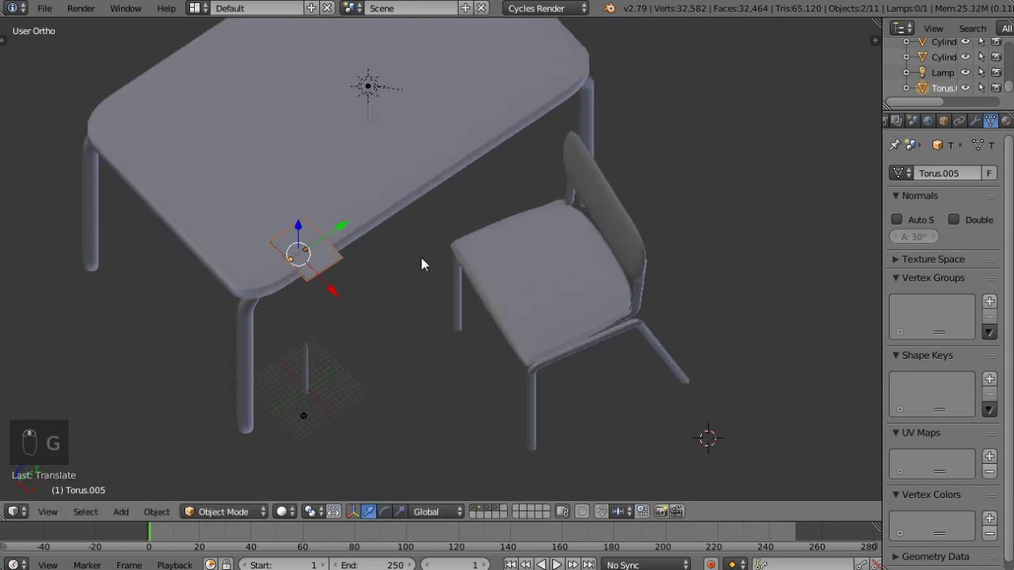
key("s")
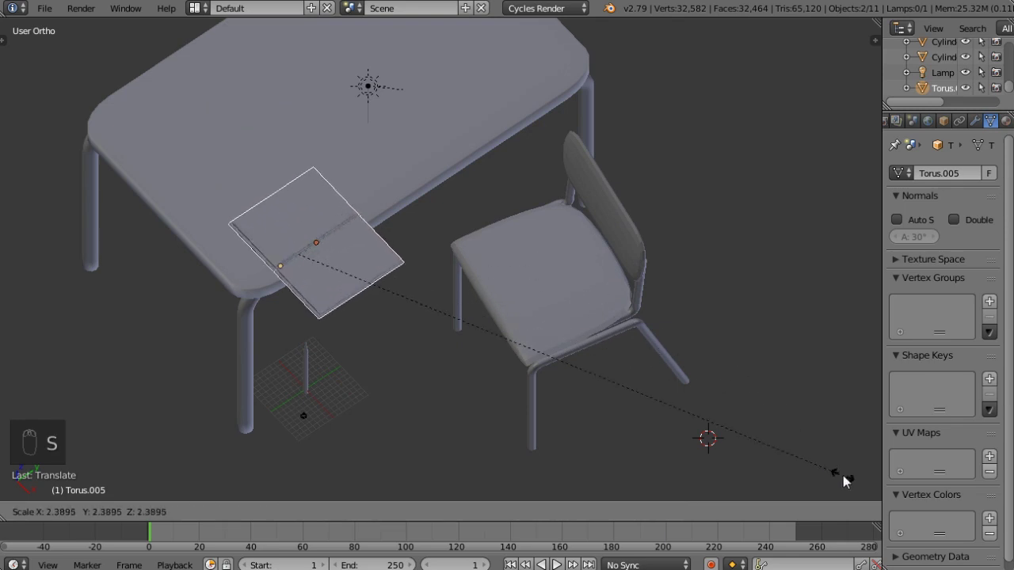
left_click(845, 479)
key("r")
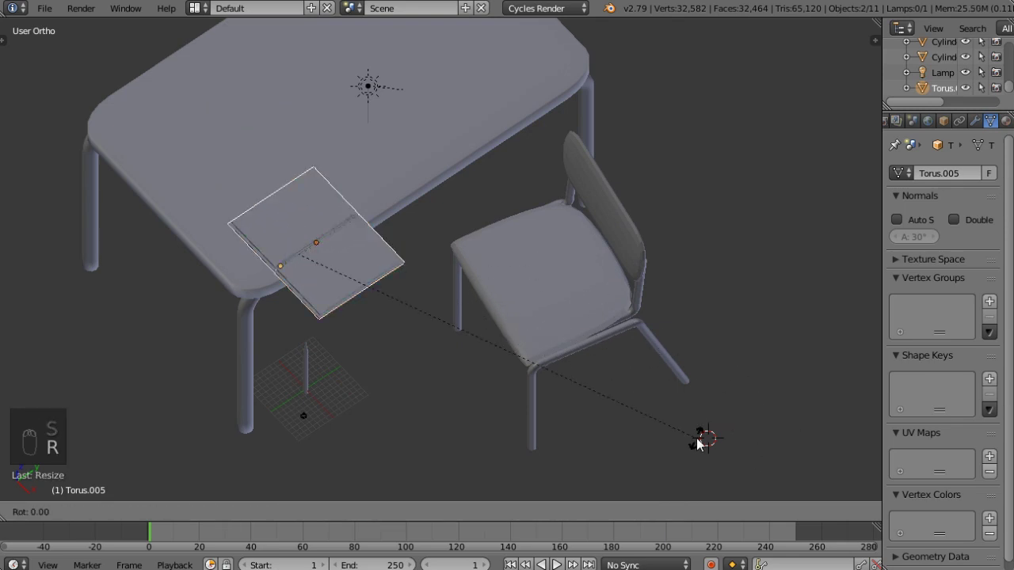
key("z")
left_click(176, 35)
Step: Move the notebook along Y and X onto the tabletop, near the long edge facing the chair
key("g")
key("y")
left_click(580, 57)
key("g")
key("x")
left_click(479, 496)
Step: Lower the notebook along Z so that it rests on the tabletop surface
middle_click_drag(479, 497, 389, 217)
scroll(409, 145, "up", 5)
middle_click_drag(410, 139, 408, 288, "shift")
scroll(388, 267, "up", 4)
middle_click_drag(353, 188, 375, 303)
key("g")
key("z")
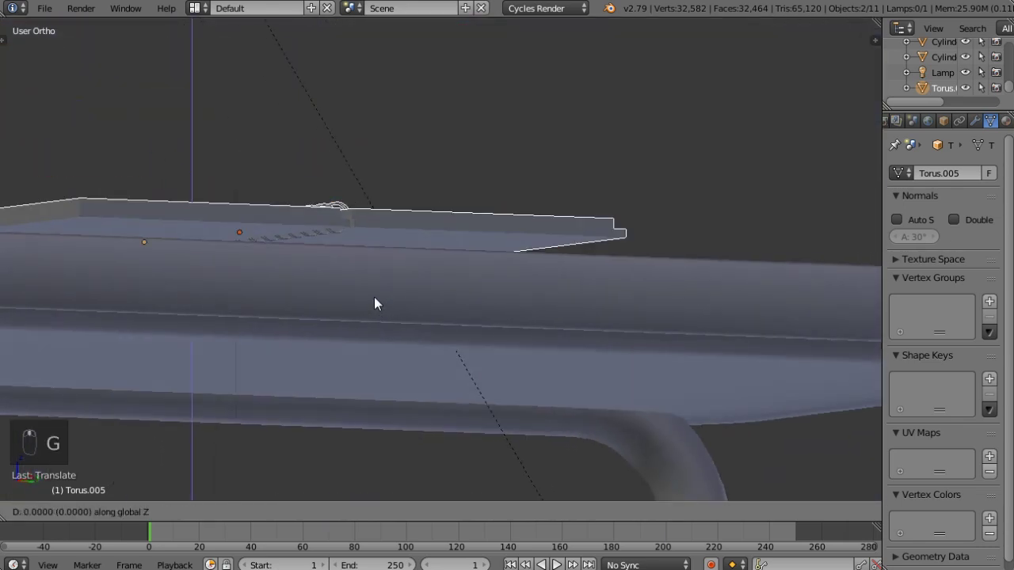
left_click(369, 315)
Step: Select the pencil on the floor and raise it along Z to just above the tabletop
middle_click_drag(317, 320, 324, 361)
right_click(324, 361)
key("g")
key("z")
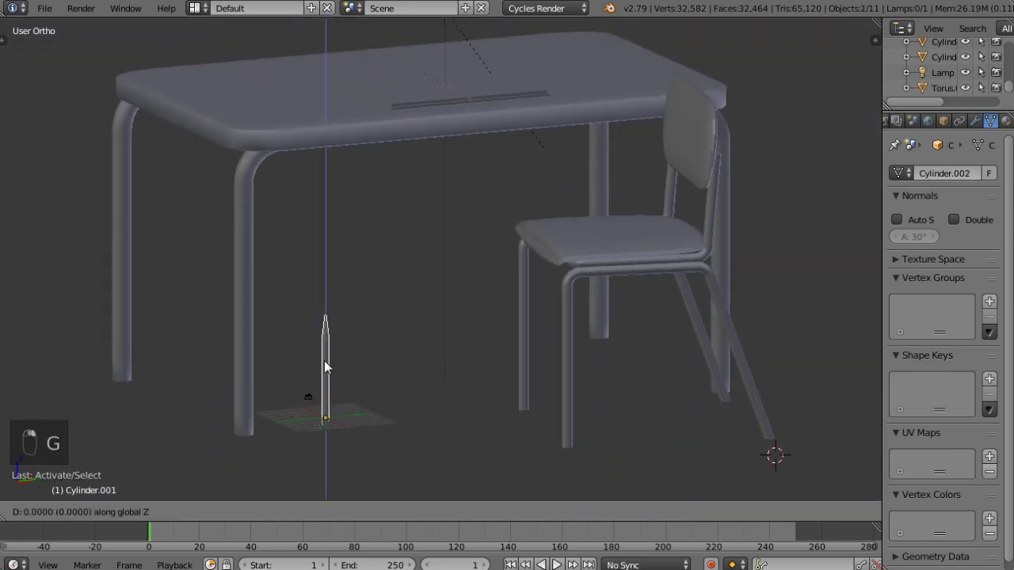
left_click(301, 166)
Step: Rotate the upright pencil around the X axis to lay it flat, working from the front view
middle_click_drag(301, 166, 427, 173)
key("KP_1")
scroll(504, 212, "down", 2)
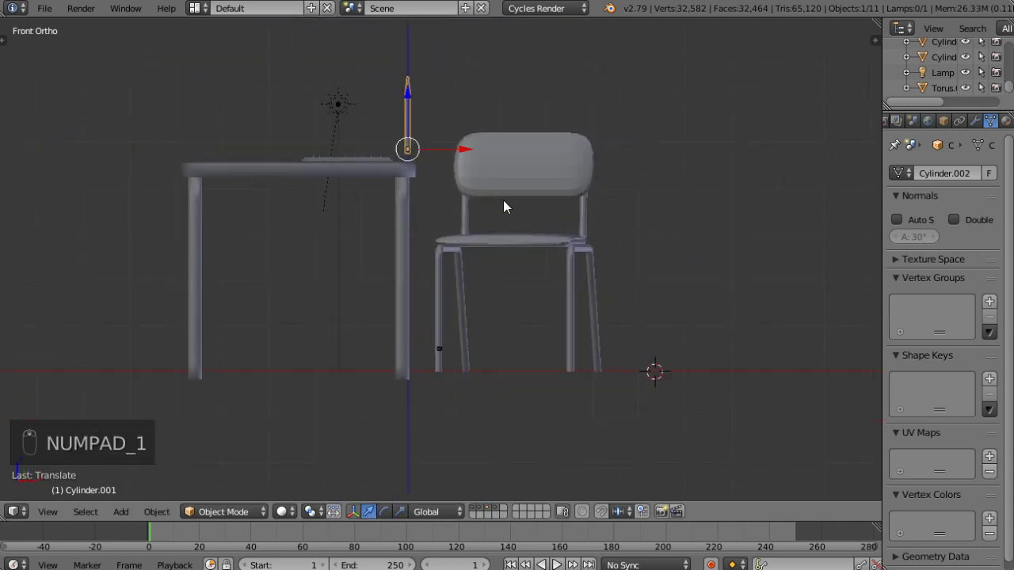
middle_click_drag(504, 213, 507, 250, "shift")
key("r")
key("x")
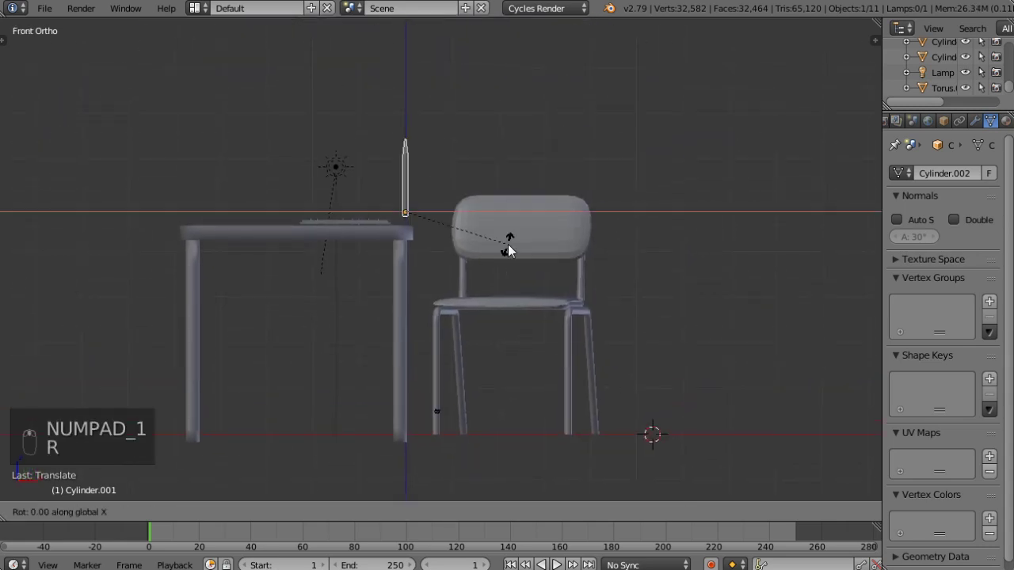
left_click(448, 66)
Step: Turn the flat pencil about 90 degrees around Z, and adjust its angle further in a view from above
key("r")
key("z")
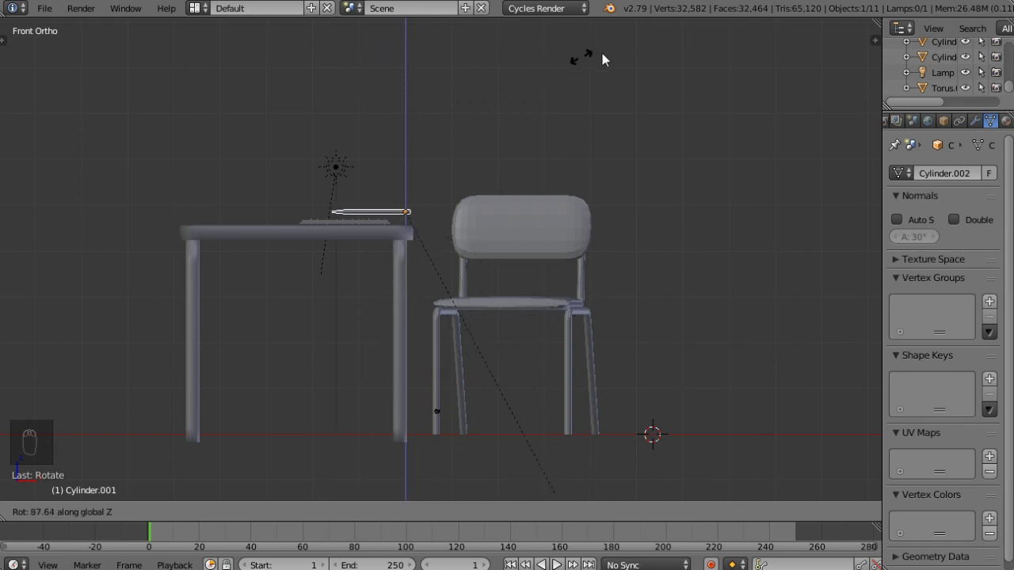
left_click(622, 48)
middle_click_drag(624, 47, 472, 220)
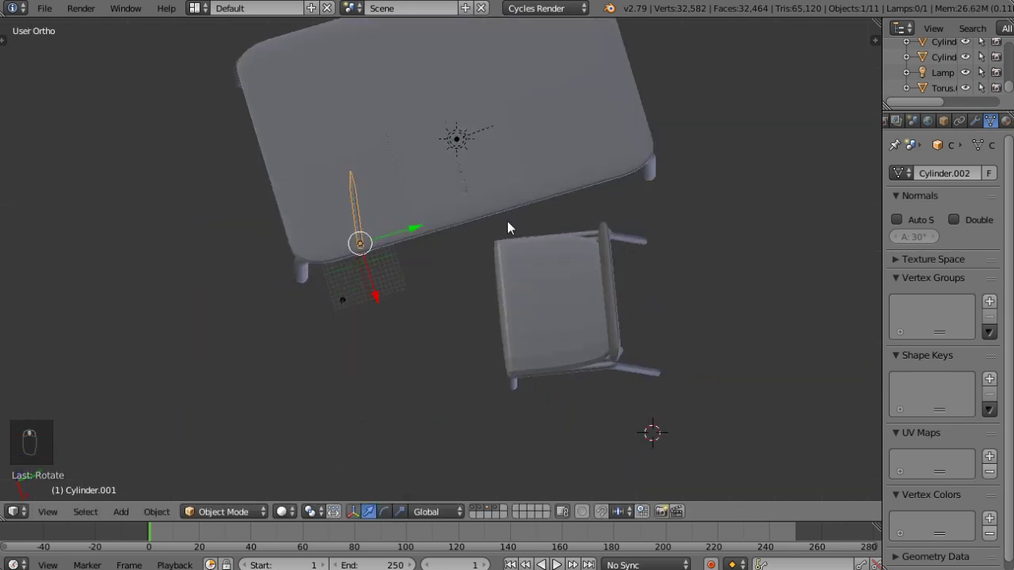
key("r")
left_click(507, 141)
Step: Move the pencil along the Y axis to the notebook's right-hand edge
scroll(552, 88, "up", 3)
middle_click_drag(553, 88, 444, 176)
key("g")
key("y")
left_click(729, 219)
Step: Scale the pencil down uniformly to fit the notebook
scroll(581, 229, "up", 2)
mouse_move(580, 230)
middle_mouse_down()
mouse_move(543, 199)
mouse_move(512, 219)
mouse_move(559, 124)
mouse_move(527, 260)
mouse_move(558, 237)
middle_mouse_up()
key("s")
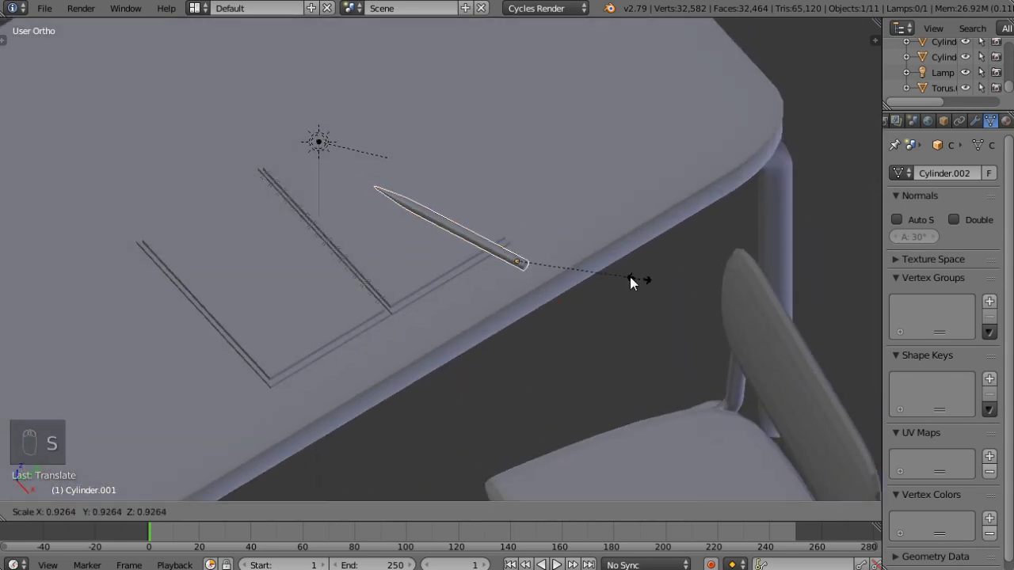
left_click(583, 267)
Step: Move the pencil along Y and X so that it sits over the notebook's right page
key("g")
key("y")
left_click(503, 237)
key("g")
key("x")
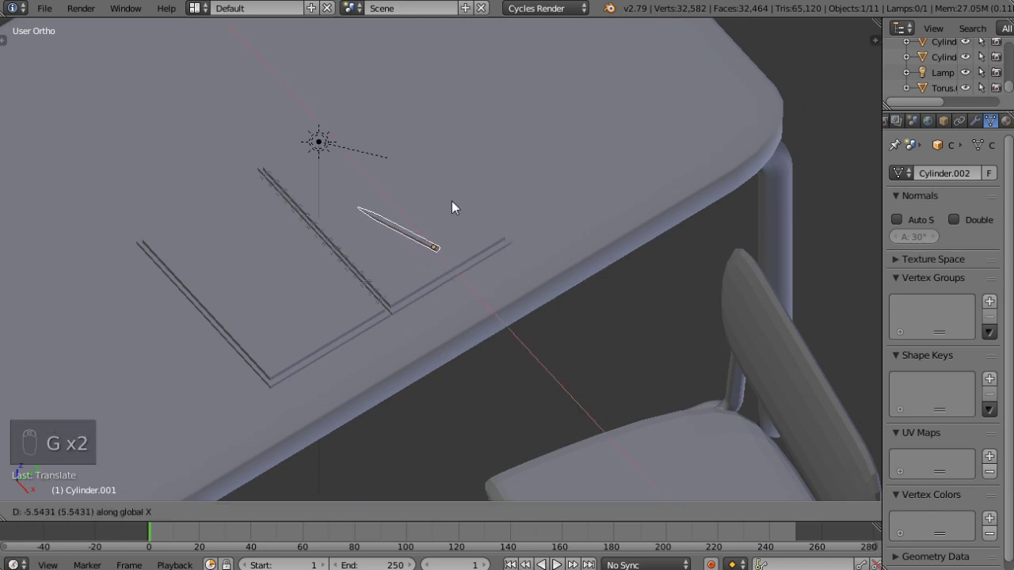
left_click(457, 226)
Step: Lower the pencil along Z onto the notebook's page
mouse_move(459, 237)
middle_mouse_down()
mouse_move(381, 181)
mouse_move(367, 106)
mouse_move(379, 252)
mouse_move(499, 241)
mouse_move(497, 220)
middle_mouse_up()
key("g")
key("z")
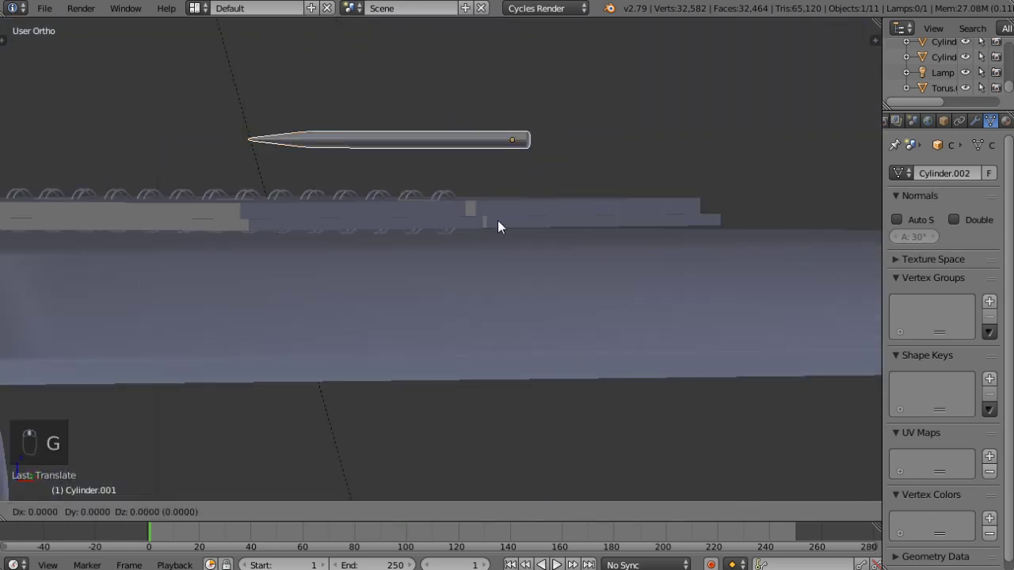
left_click(479, 272)
Step: Shift the pencil along X on the page and rotate it around Z so its tip points toward the spiral binding
mouse_move(479, 272)
middle_mouse_down()
mouse_move(502, 250)
mouse_move(420, 305)
middle_mouse_up()
scroll(419, 301, "down", 3)
key("g")
key("x")
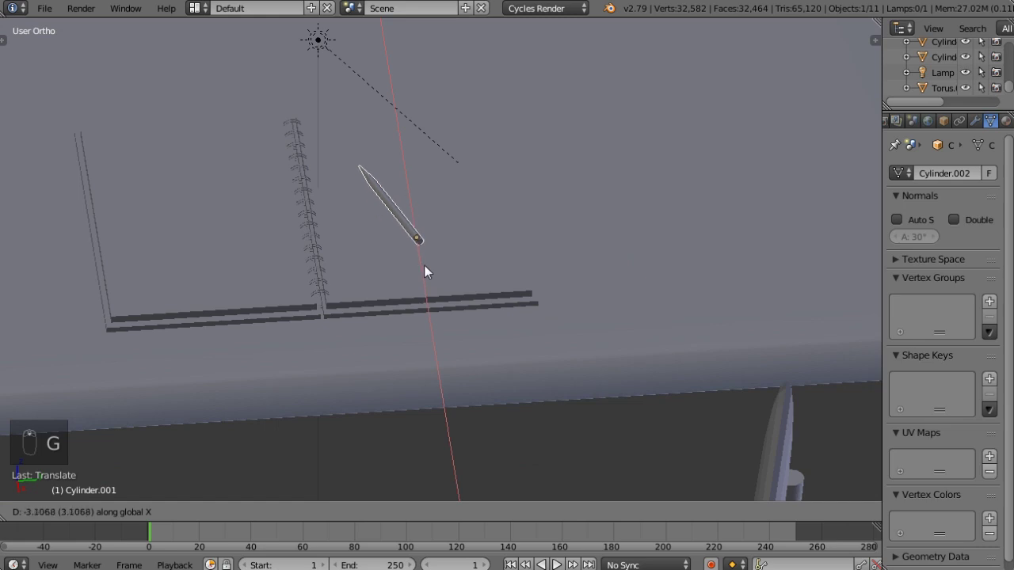
left_click(422, 261)
key("r")
key("z")
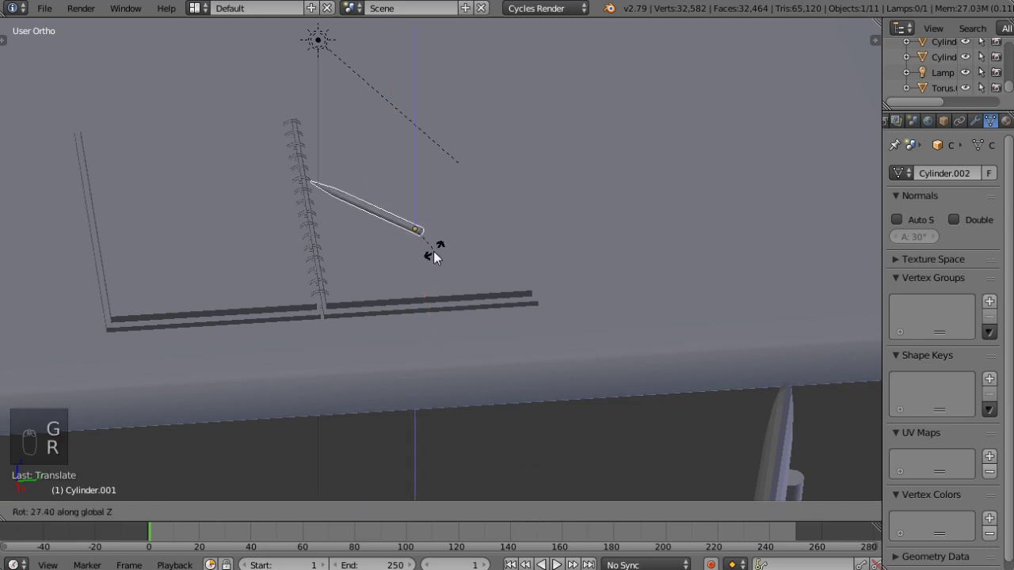
left_click(428, 253)
Step: Select the table legs and give them a new material named Metal
scroll(394, 253, "down", 5)
middle_click_drag(393, 253, 313, 301)
key("a")
scroll(439, 247, "down", 3)
right_click(422, 292)
right_click(271, 267)
middle_click_drag(271, 267, 308, 274)
middle_click_drag(319, 308, 446, 263)
right_click(447, 264)
right_click(258, 260)
middle_click_drag(258, 260, 209, 243)
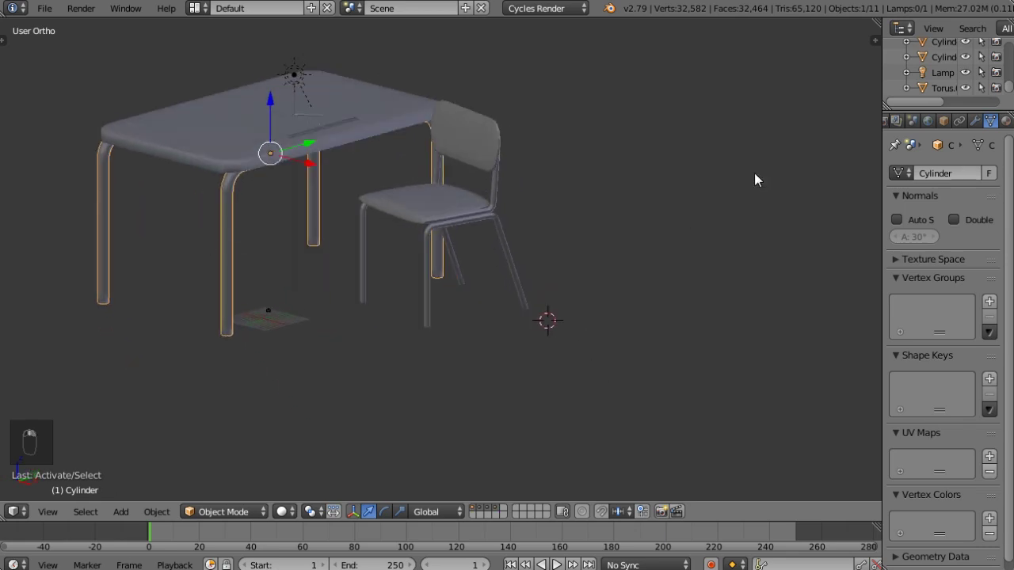
left_click(1005, 122)
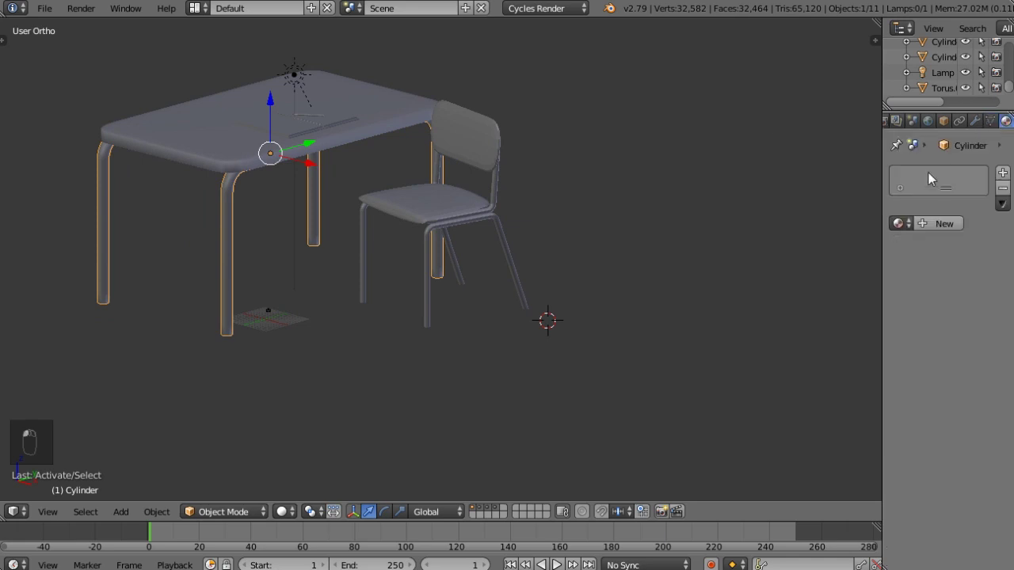
left_click(940, 224)
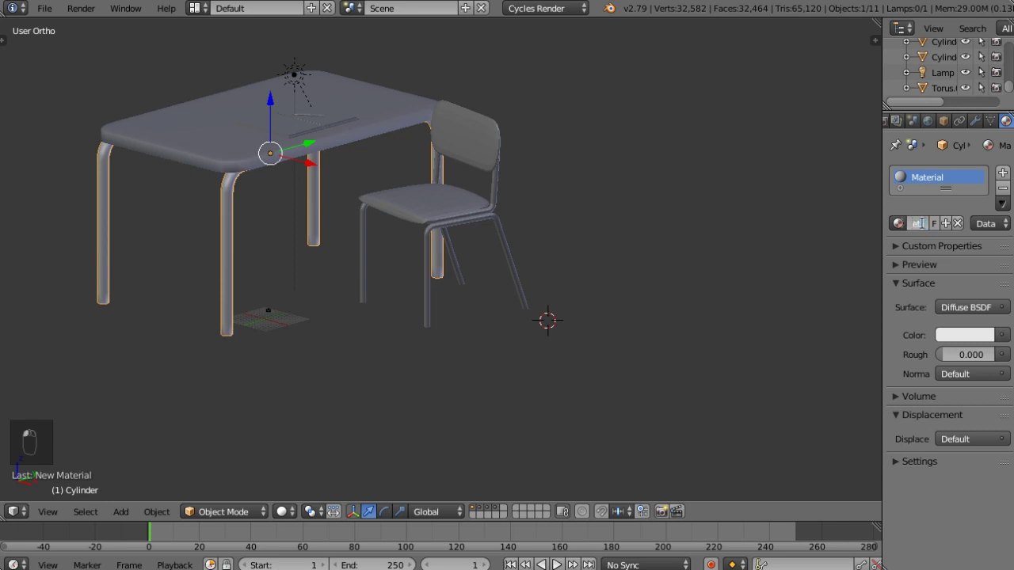
Step: Switch the viewport shading to Rendered to preview the table and chair
middle_click_drag(340, 290, 396, 324, "shift")
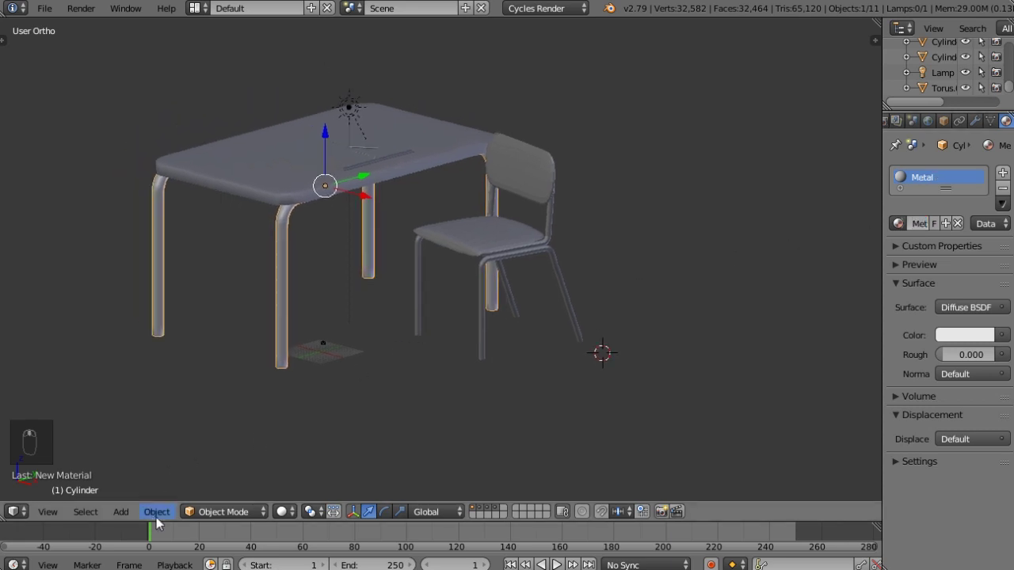
left_click(281, 512)
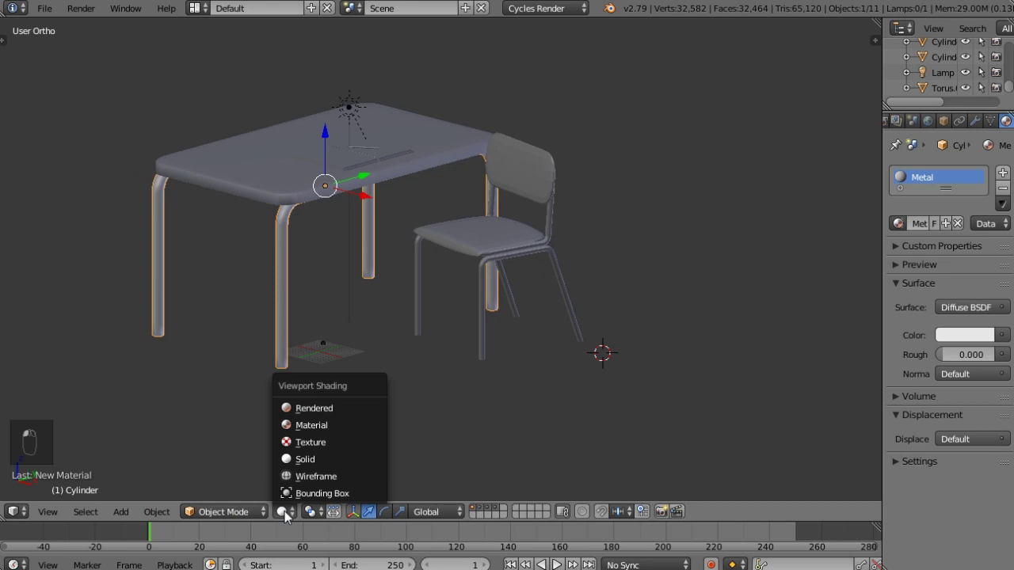
left_click(309, 408)
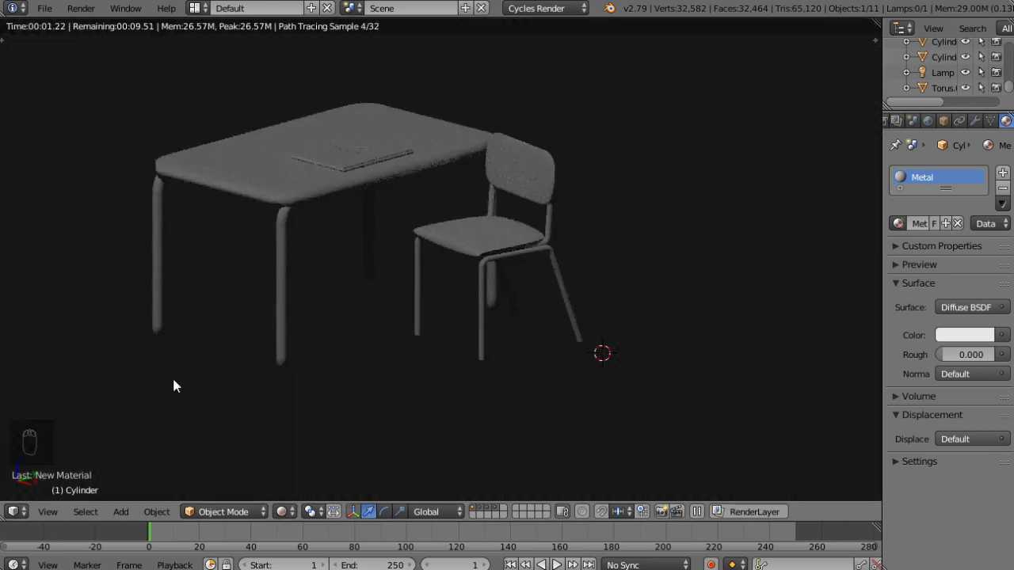
Step: Change the Metal material's surface shader to Glossy BSDF
middle_click_drag(173, 380, 235, 353)
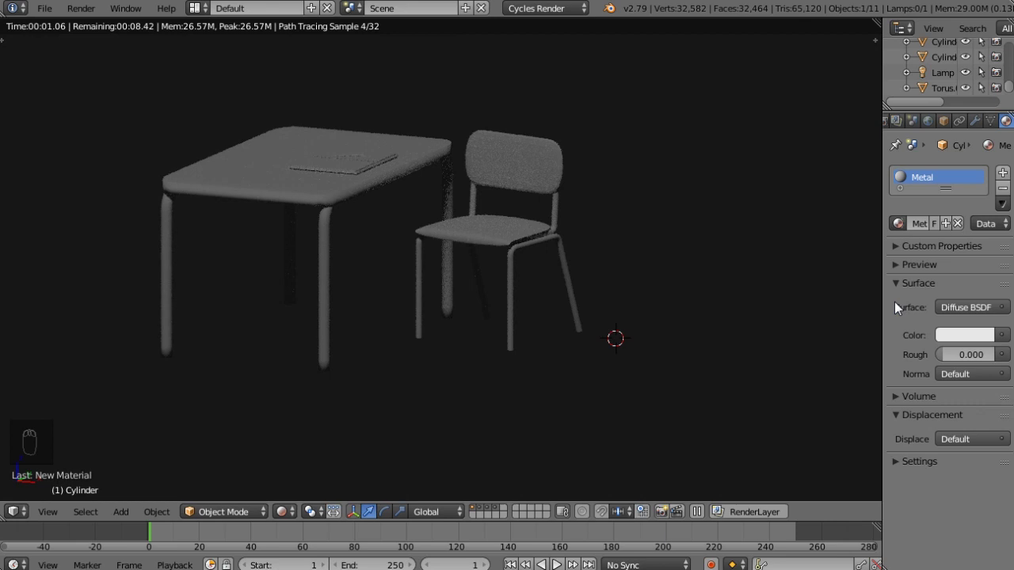
left_click(986, 309)
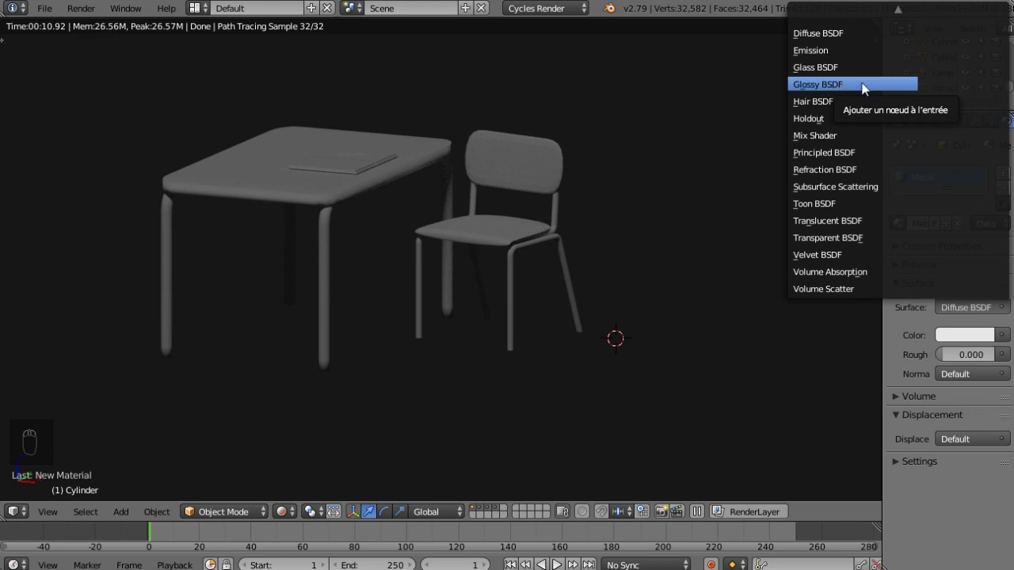
left_click(812, 85)
middle_click_drag(348, 324, 407, 314)
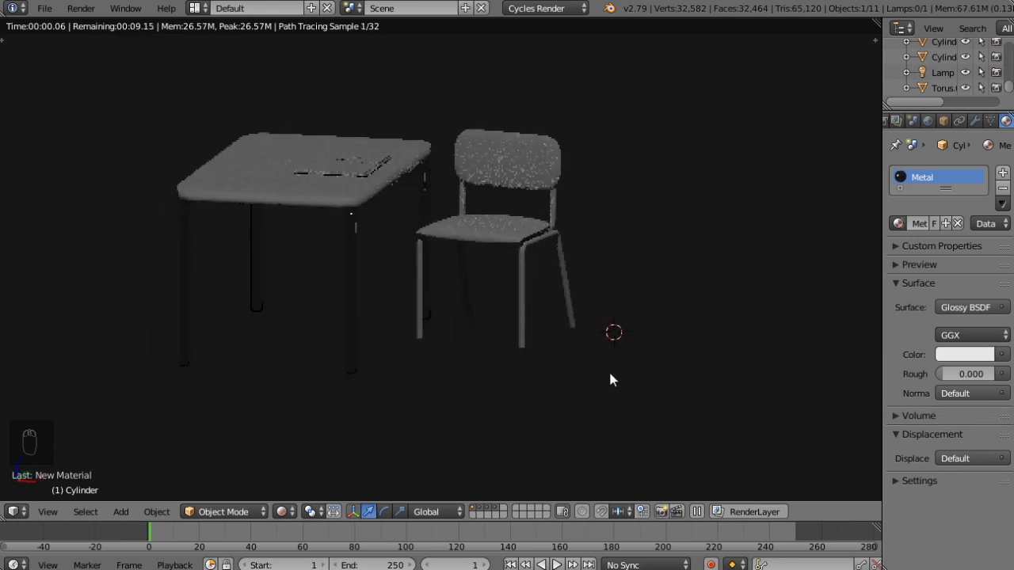
Step: Set the Metal material's roughness to 0.3 and check the table legs from several angles
left_click(966, 372)
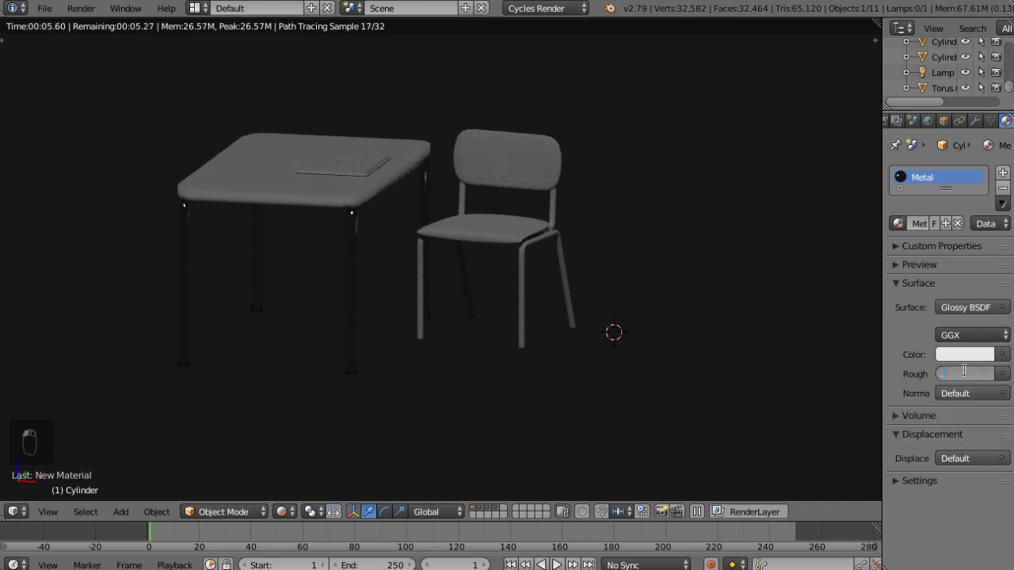
type(".3")
key("Return")
middle_click_drag(524, 315, 553, 301)
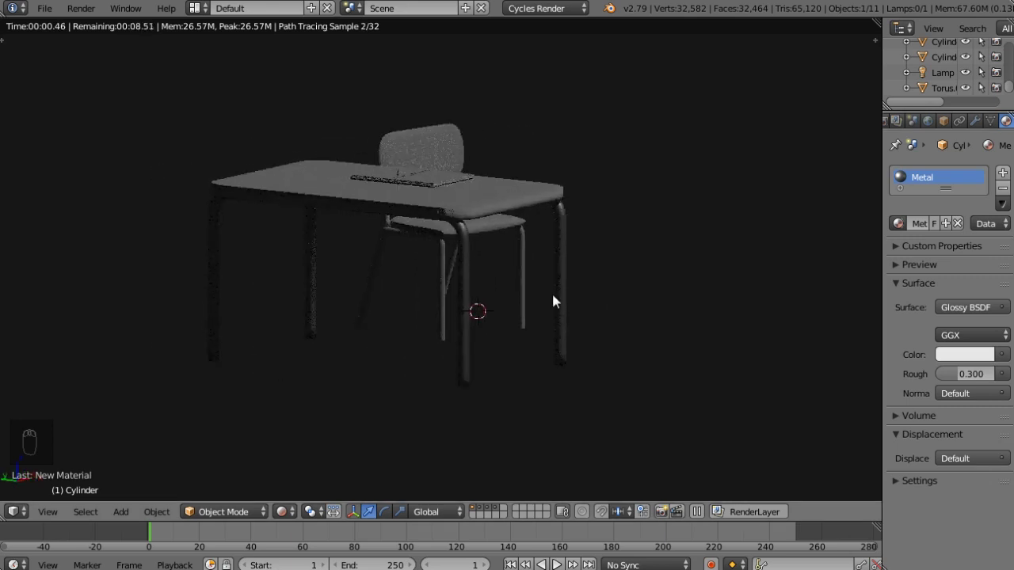
scroll(481, 275, "up", 1)
scroll(481, 269, "down", 6)
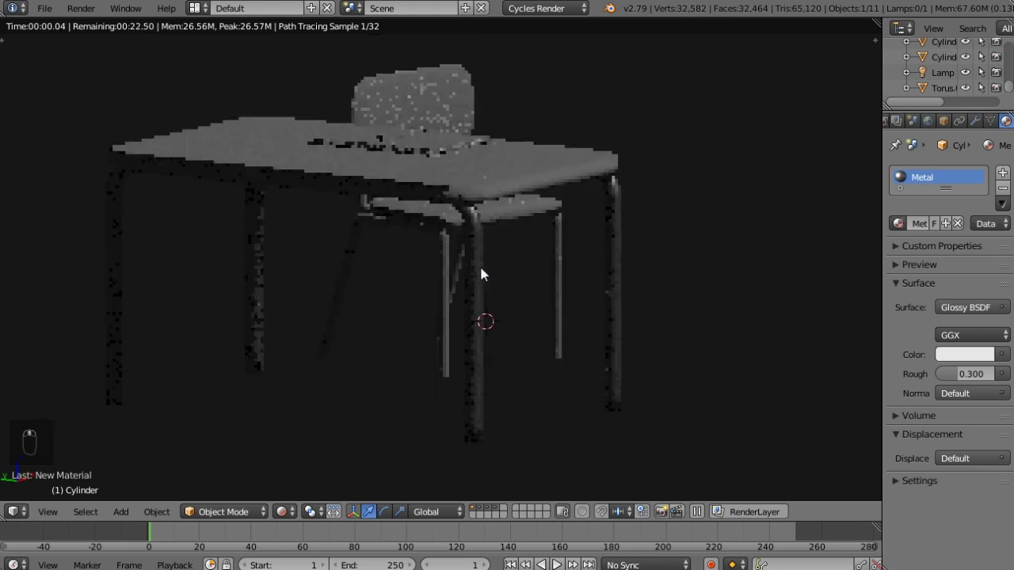
middle_click_drag(581, 261, 441, 261)
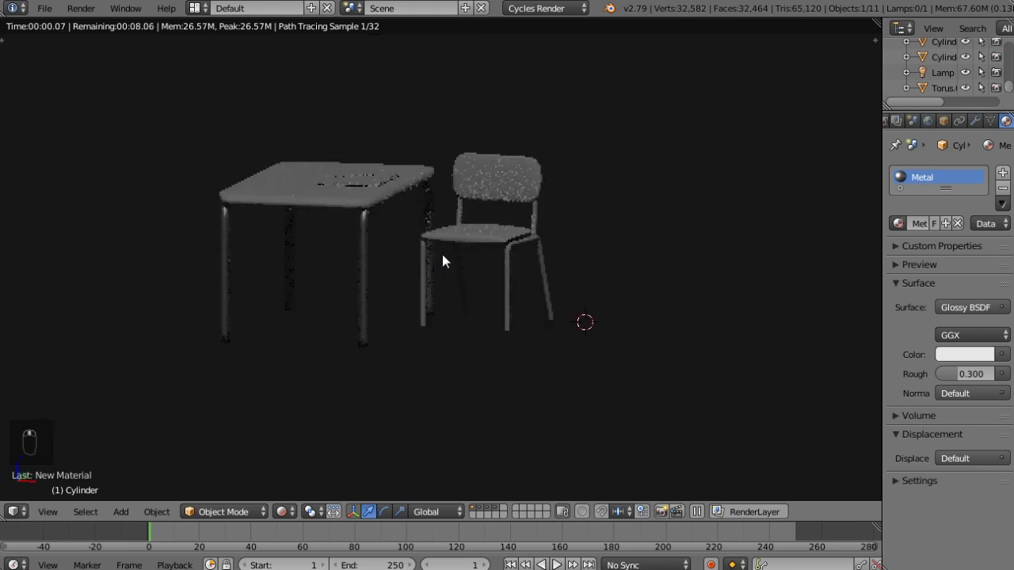
Step: Assign the existing Metal material to the chair's legs and to its backrest supports
right_click(510, 261)
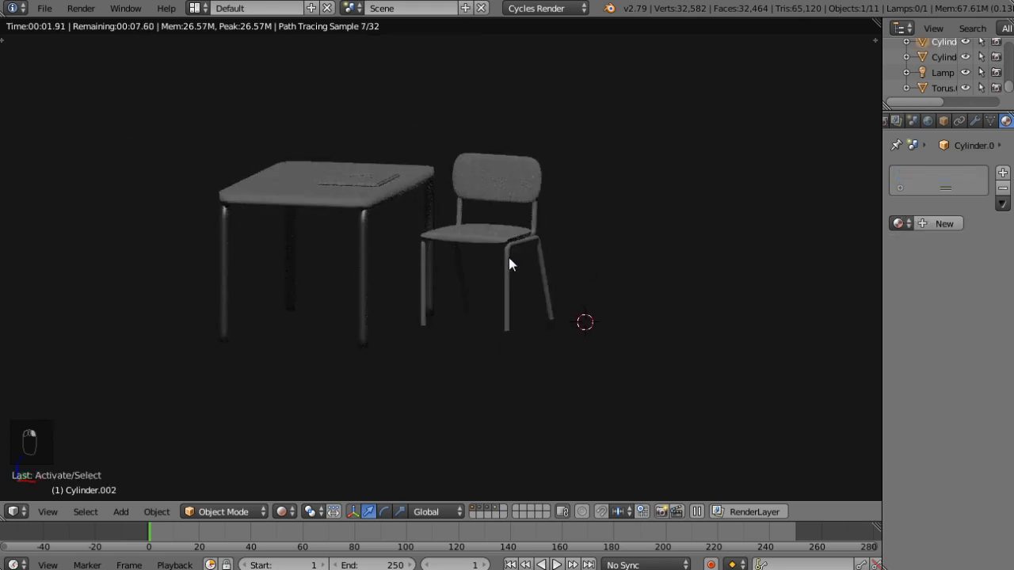
left_click(898, 223)
left_click(759, 248)
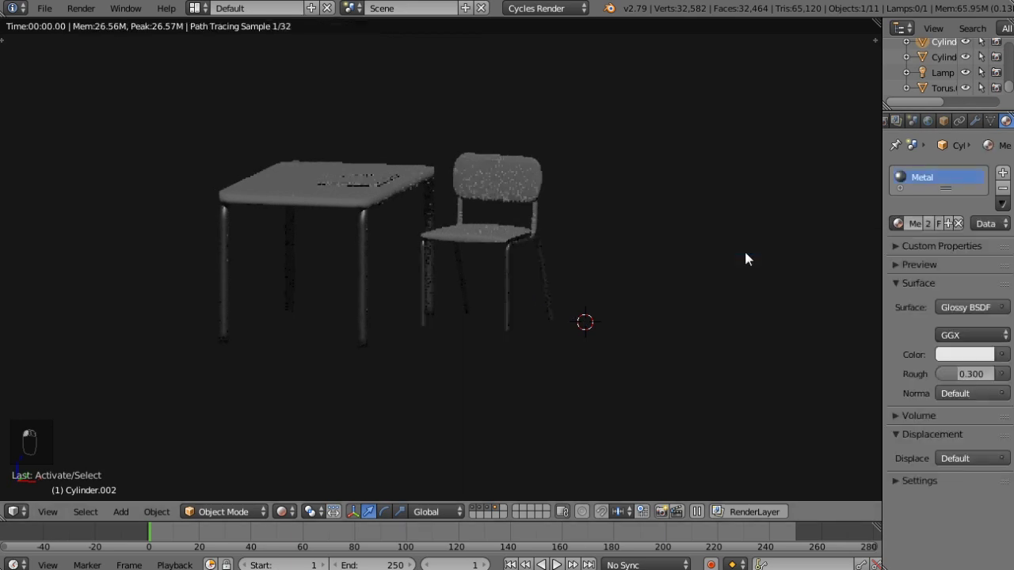
right_click(536, 213)
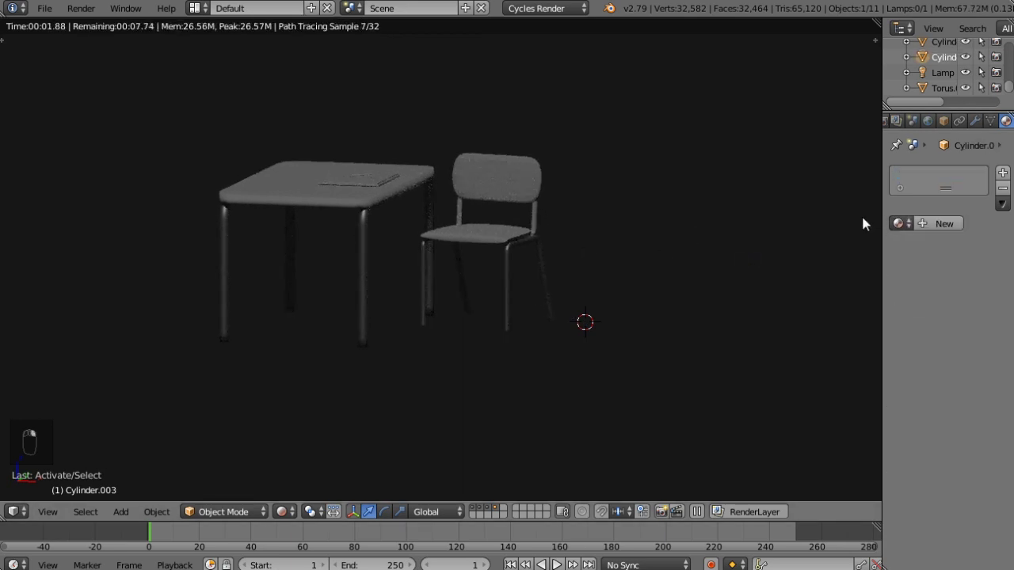
left_click(898, 223)
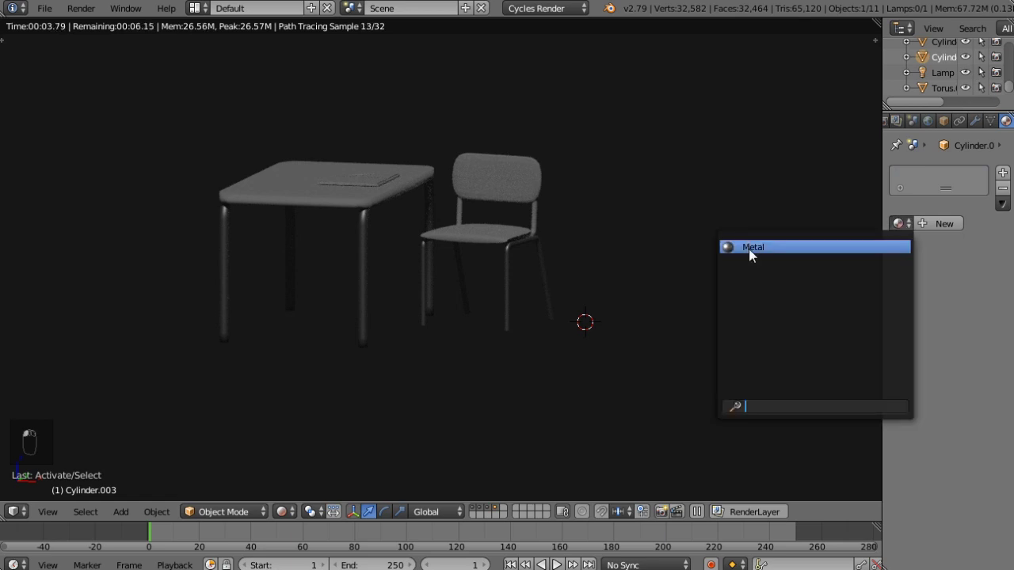
left_click(748, 249)
Step: Return the viewport from Rendered to Solid shading
middle_click_drag(594, 281, 461, 267)
key("z")
key("z")
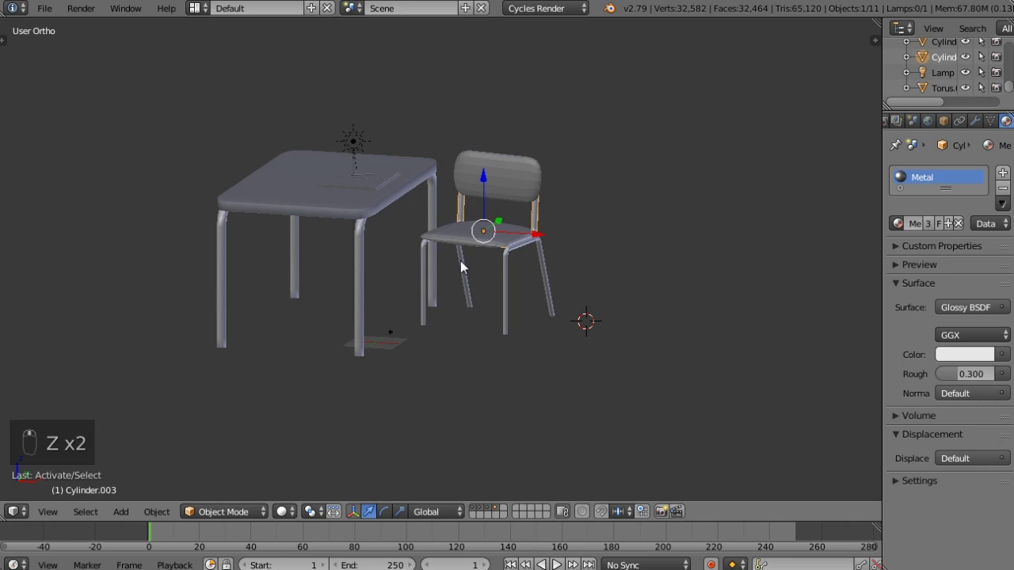
Step: Pick the tabletop, chair seat and backrest, ending on the backrest as active object, and clear the selection
scroll(460, 262, "up", 3)
right_click(519, 117)
right_click(511, 200)
right_click(261, 141)
right_click(292, 169)
middle_click_drag(293, 170, 359, 193)
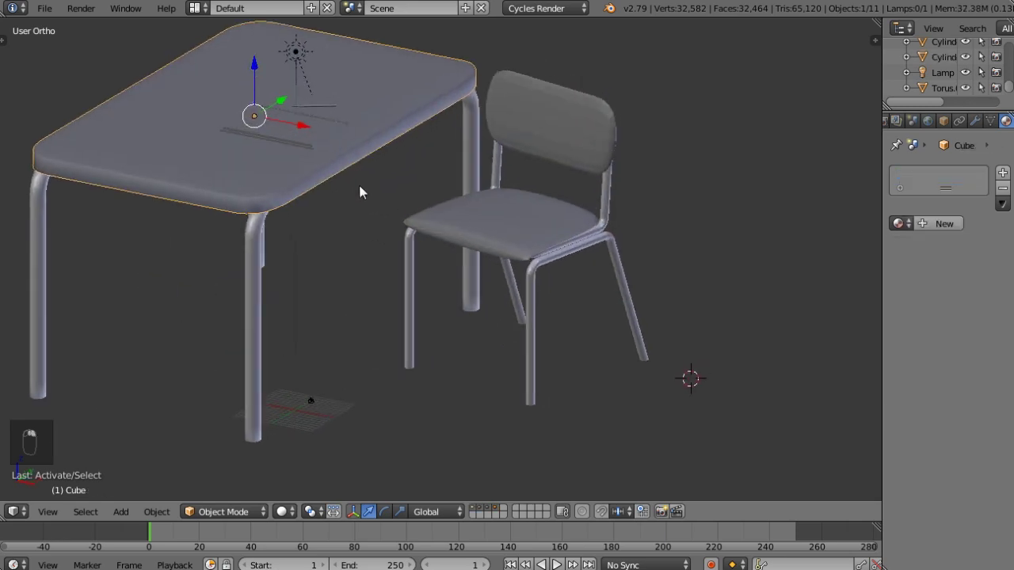
right_click(464, 205, "shift")
right_click(527, 108, "shift")
key("a")
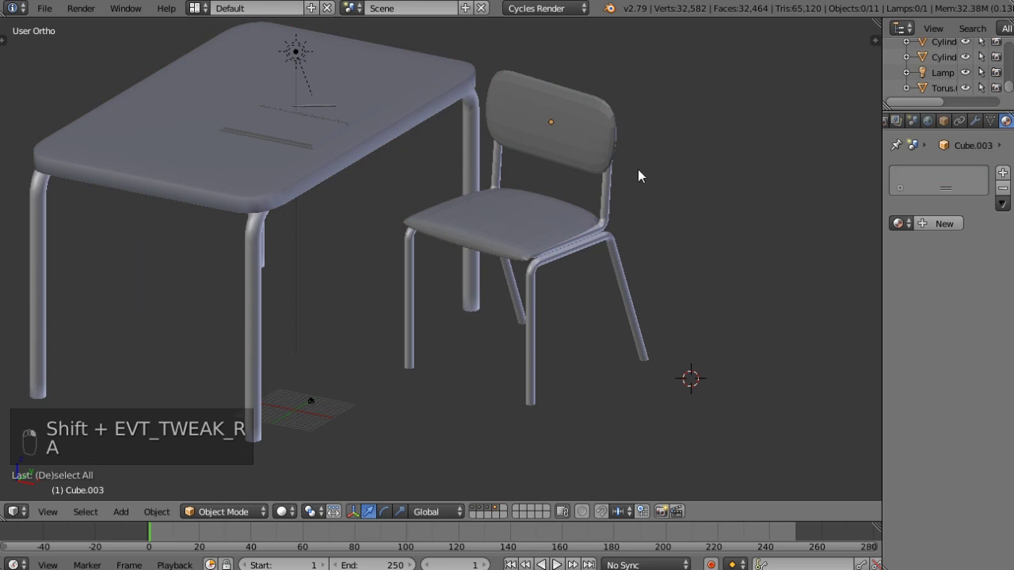
Step: Merge the timeline area into the 3D view and split the view vertically into two side-by-side areas
right_click(428, 523)
left_click(423, 541)
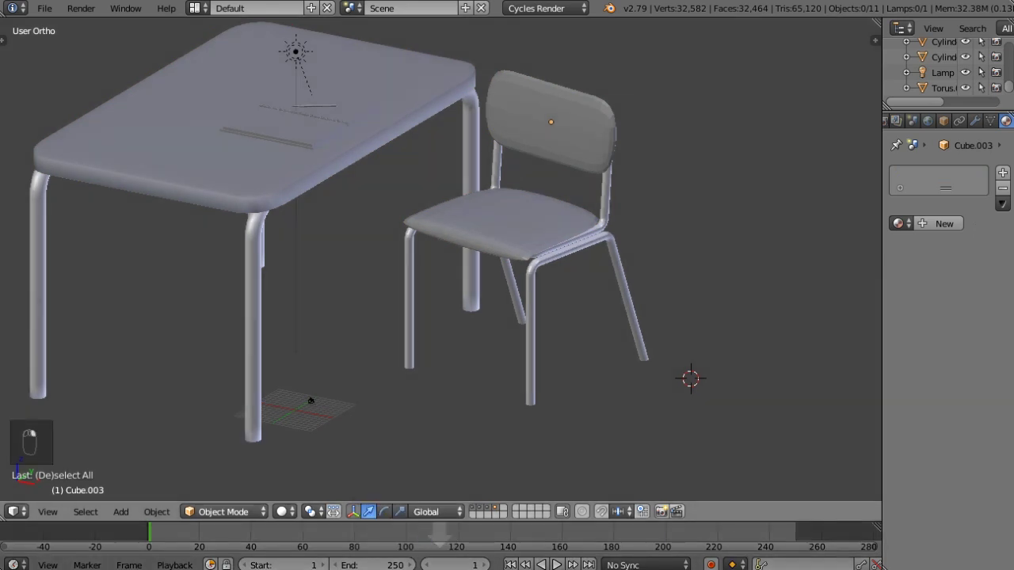
left_click(426, 546)
left_click_drag(877, 23, 520, 95)
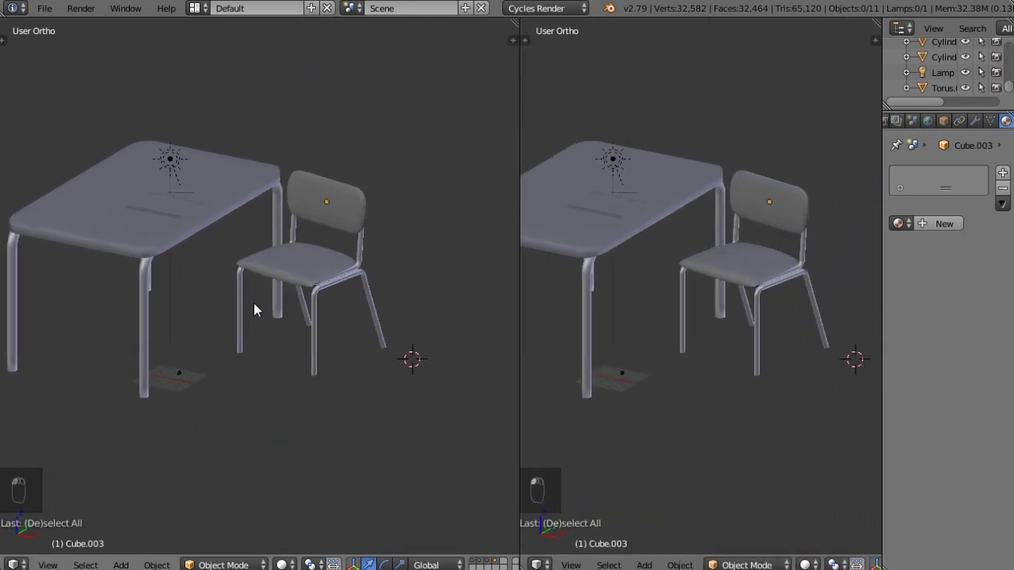
middle_click_drag(253, 310, 296, 317, "shift")
scroll(285, 341, "up", 1)
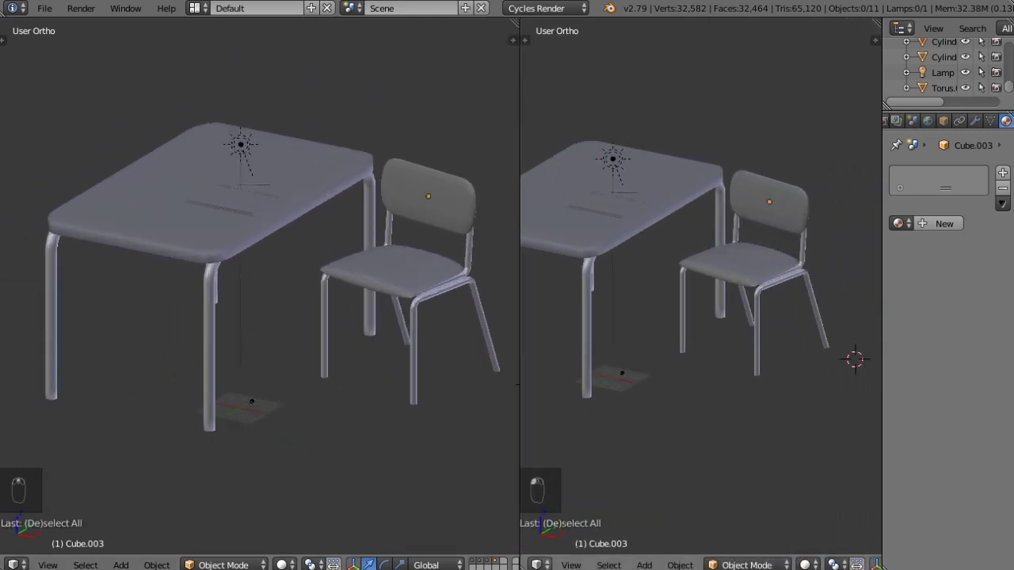
Step: Turn the second 3D view into a Node Editor and hide its properties sidebar
left_click(540, 565)
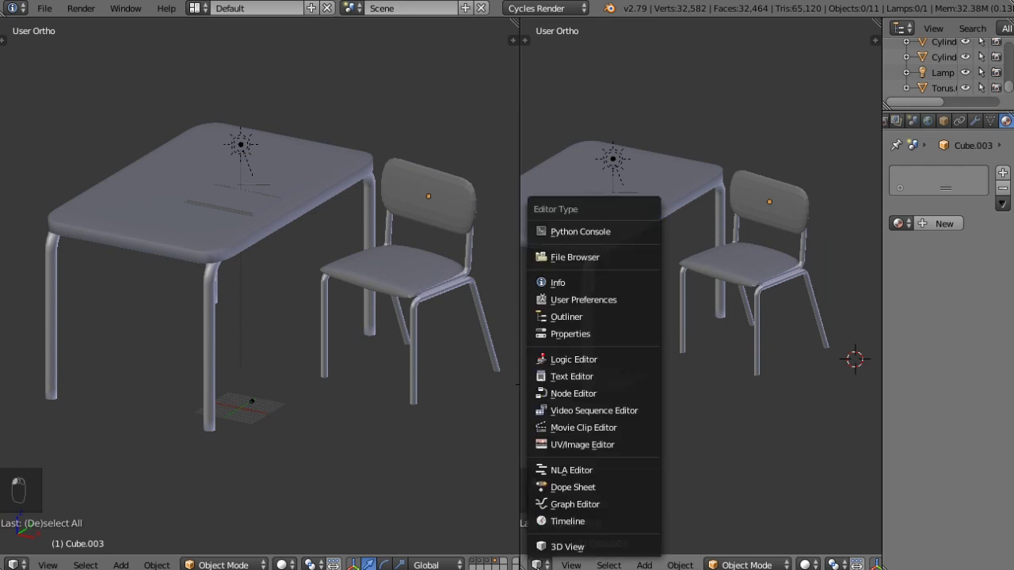
left_click(562, 547)
left_click(540, 565)
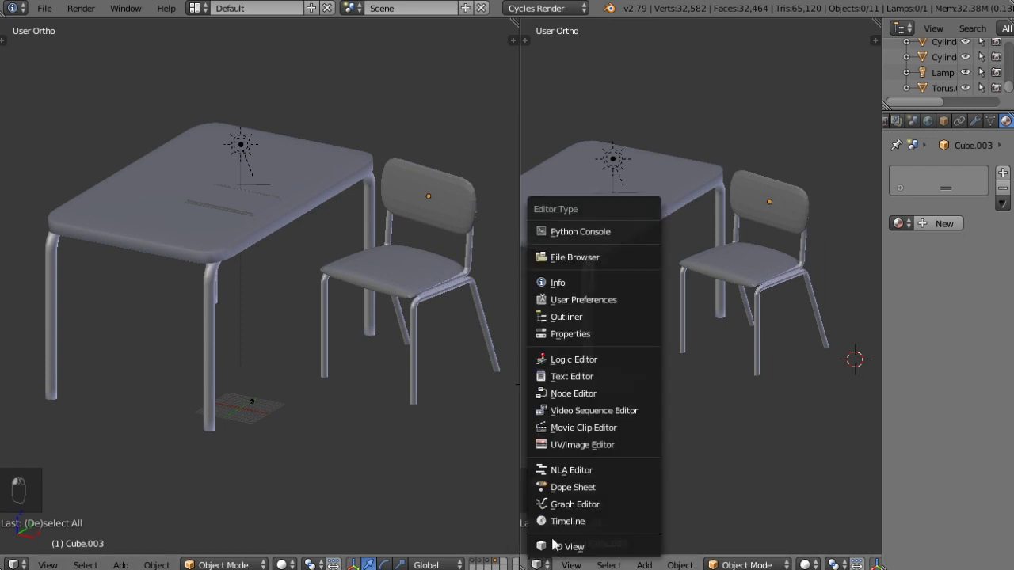
left_click(575, 393)
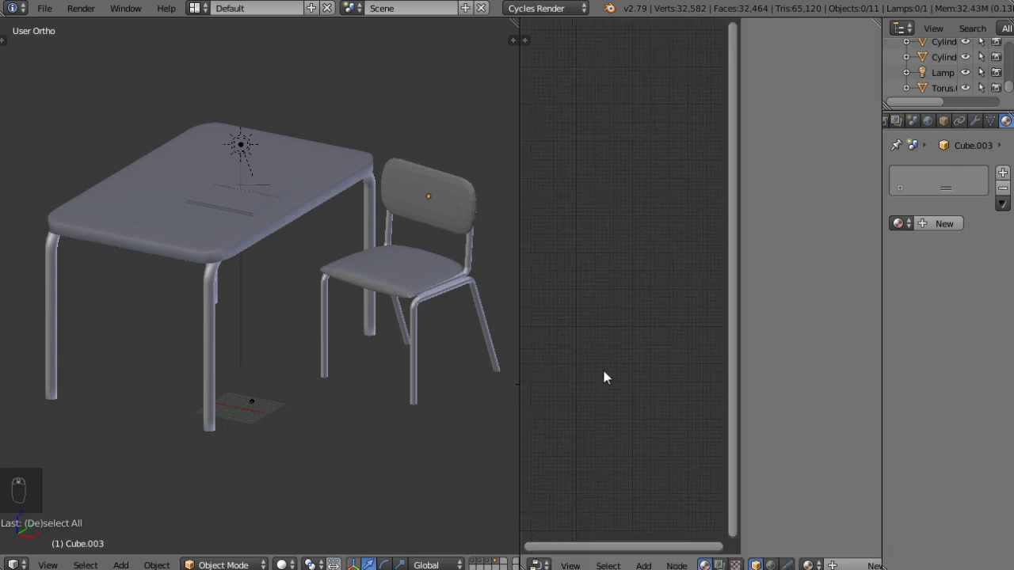
key("n")
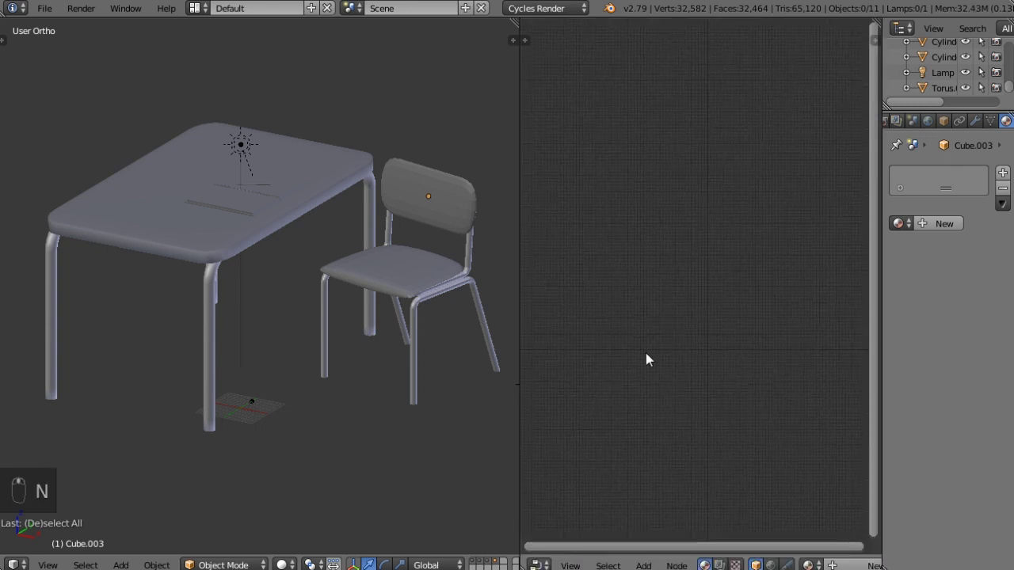
Step: Switch to the file explorer and examine the Panel Maple_Alb wood texture at full size
key("alt+Tab")
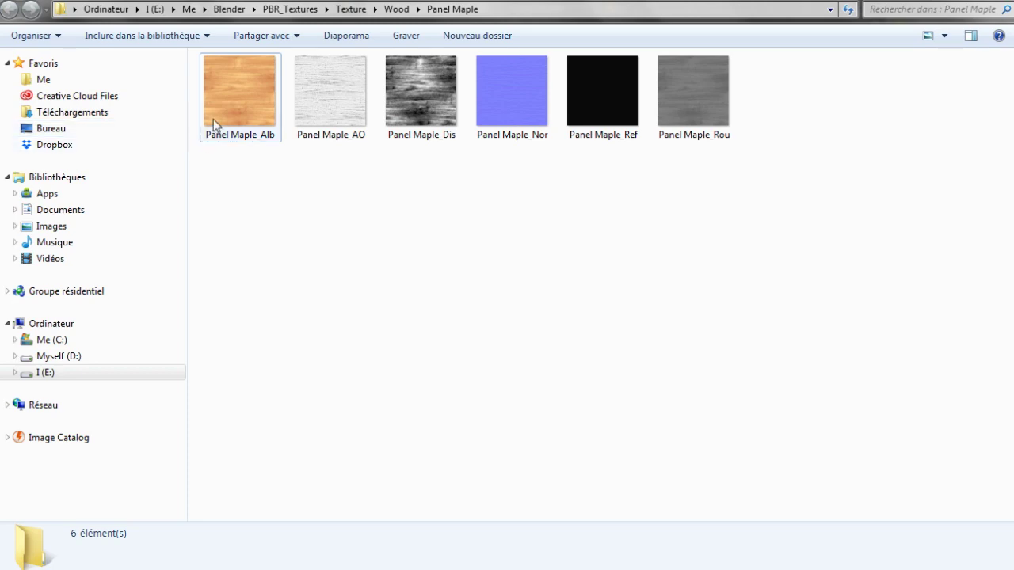
double_click(236, 84)
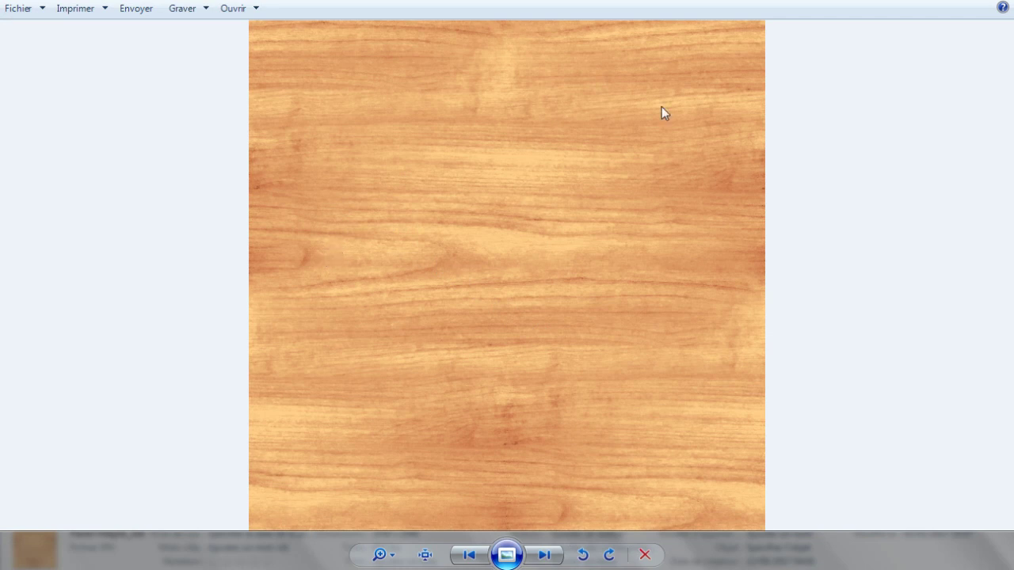
key("alt+F4")
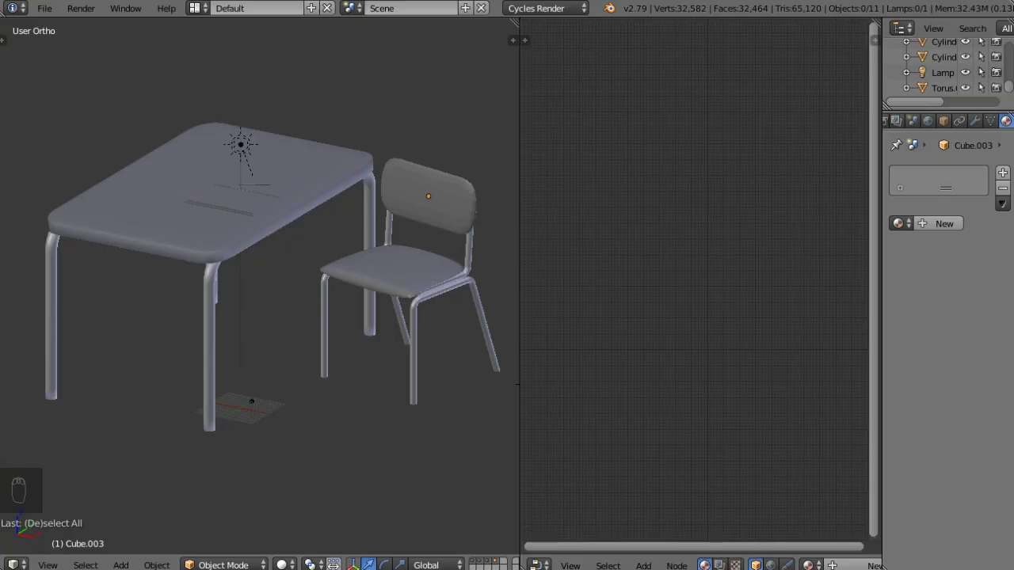
Step: Create a new material on the chair's backrest and set its surface shader to Principled BSDF
left_click(937, 222)
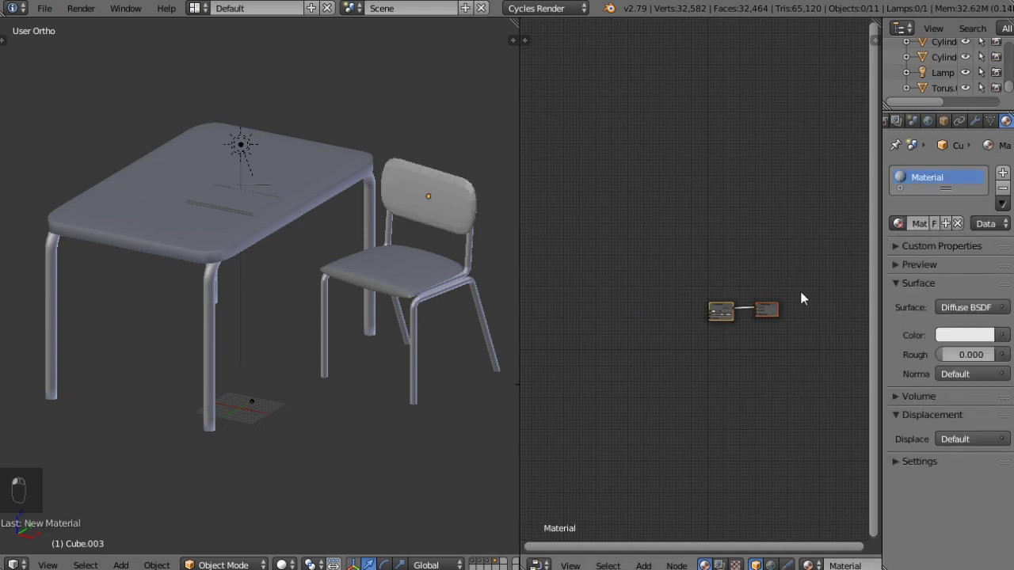
left_click(962, 306)
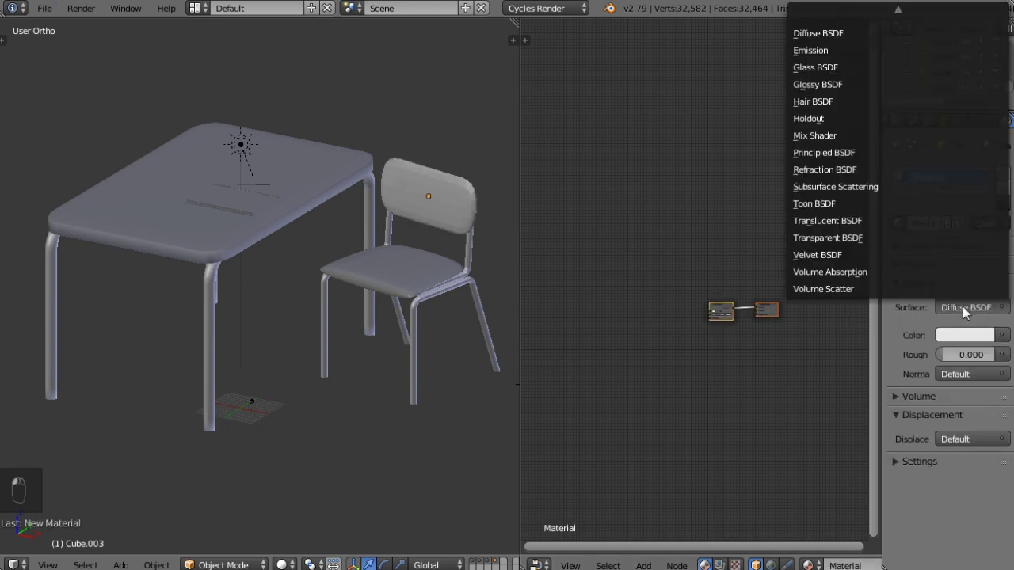
left_click(843, 152)
middle_click_drag(724, 396, 735, 312)
scroll(635, 297, "up", 3)
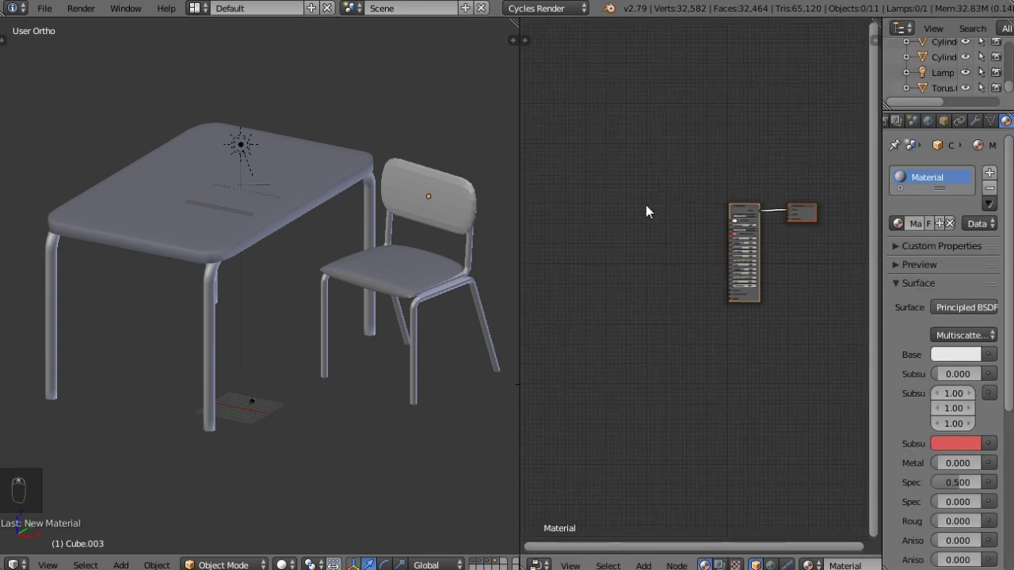
Step: Bring the Panel Maple_Alb image from the file explorer into the Node Editor as an Image Texture node beside the shader
key("alt+Tab")
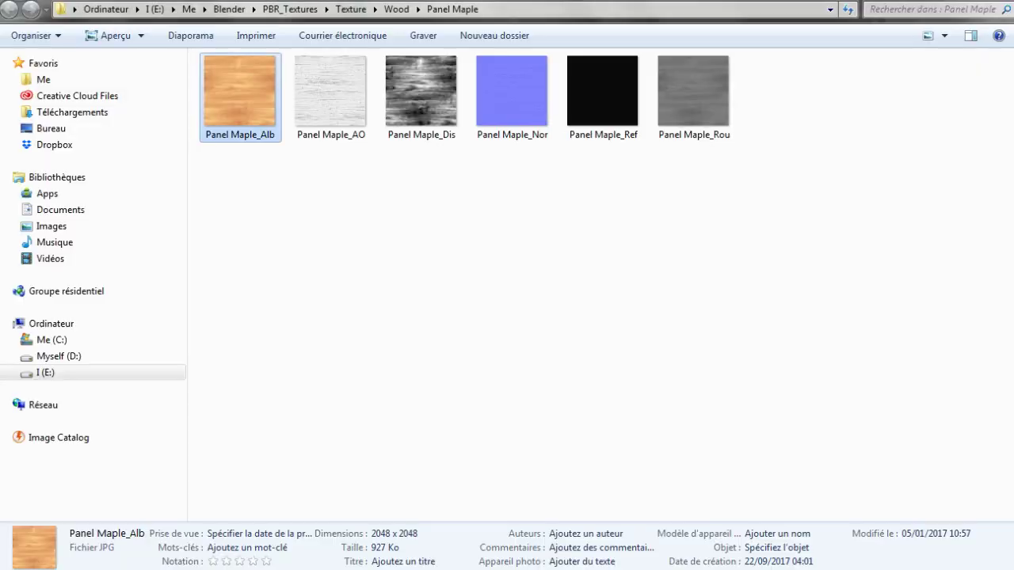
left_click_drag(248, 116, 153, 239)
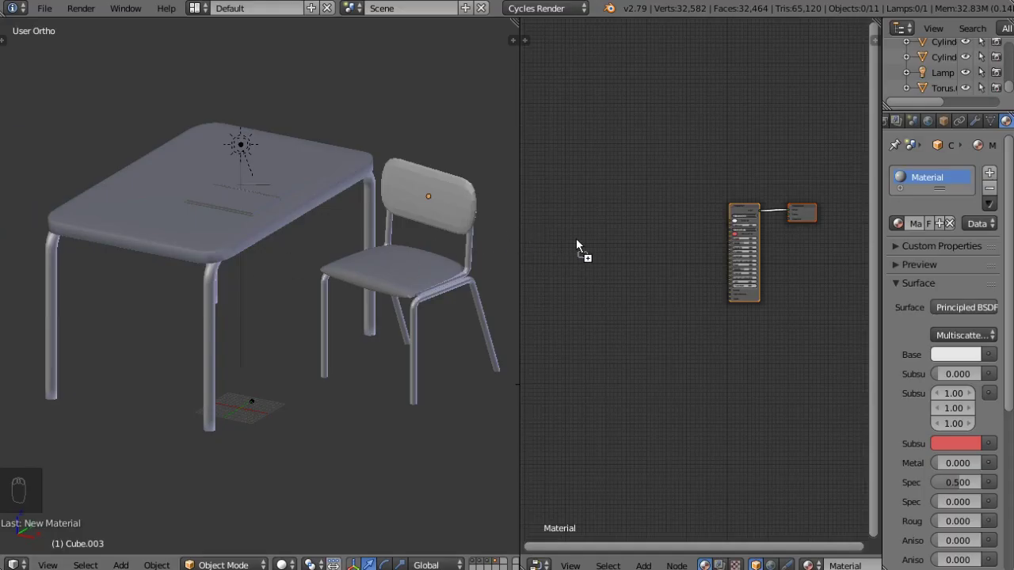
left_click_drag(582, 235, 583, 198)
scroll(568, 210, "up", 2)
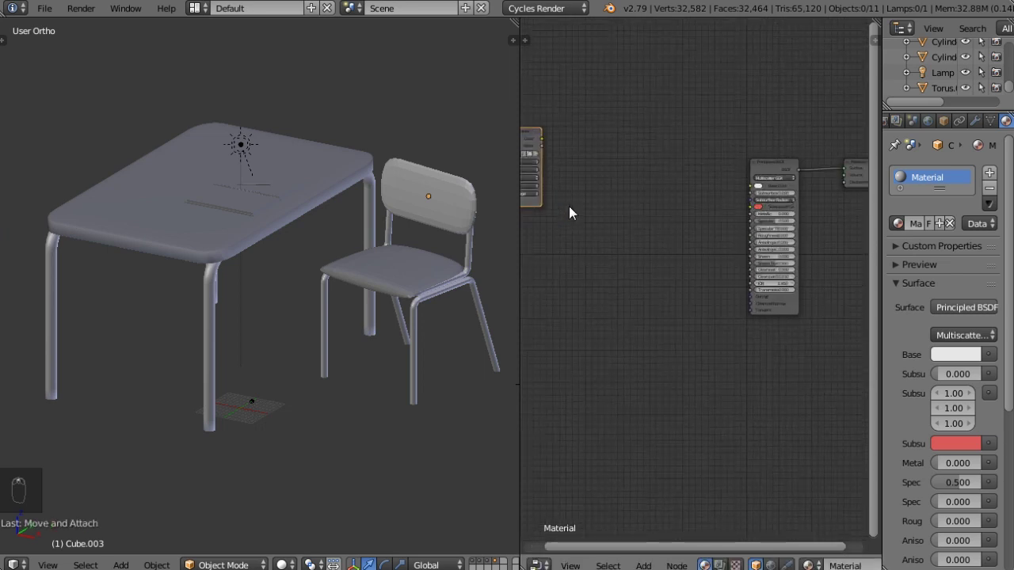
Step: Link the Image Texture node's Color output to the Principled BSDF's Base Color input
middle_click_drag(569, 206, 616, 228)
left_click_drag(586, 165, 638, 145)
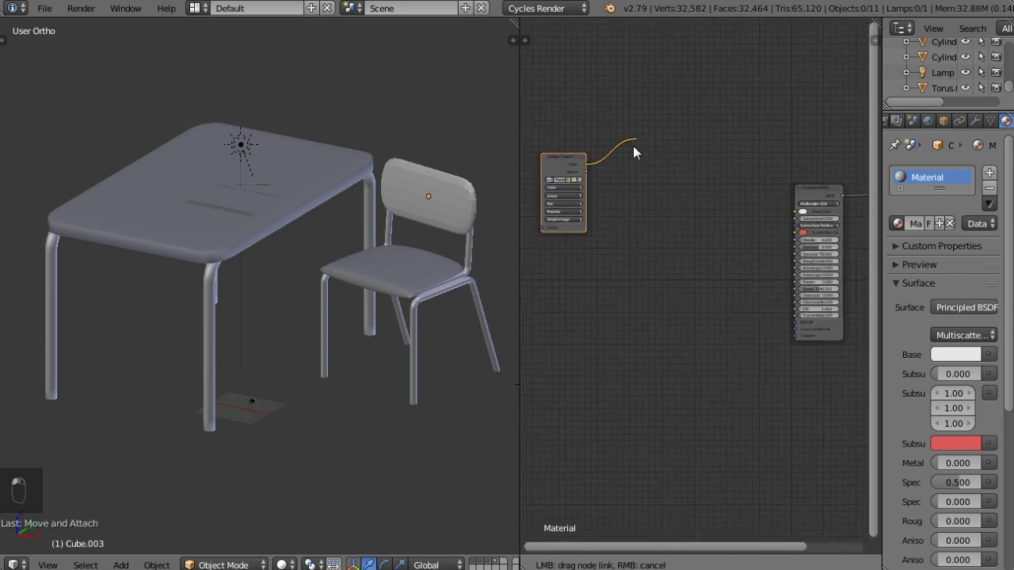
left_click_drag(586, 177, 800, 213)
left_click(588, 171)
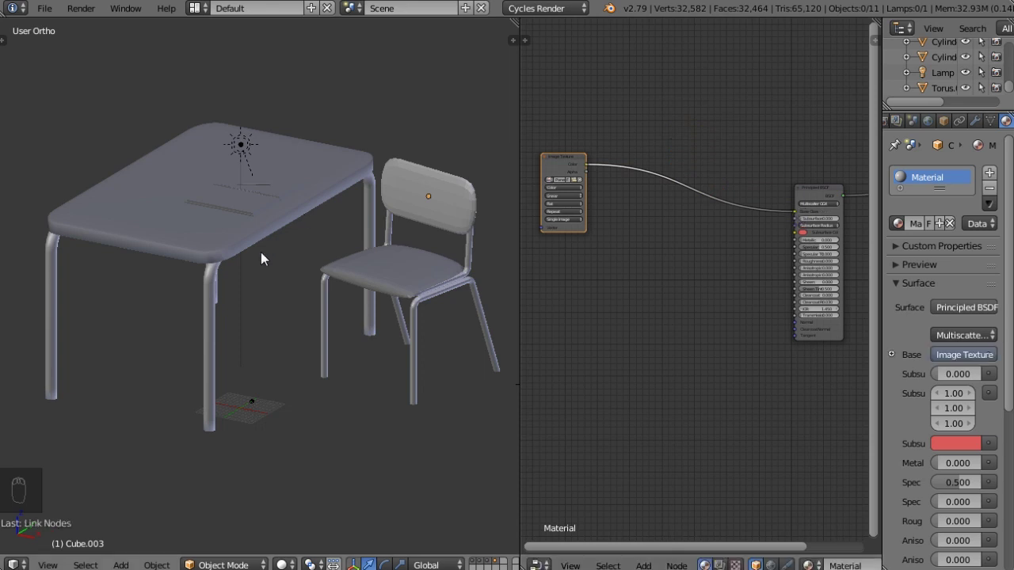
Step: Switch the 3D view to Material shading to preview the wood texture on the chair's backrest
middle_click_drag(224, 452, 236, 451, "shift")
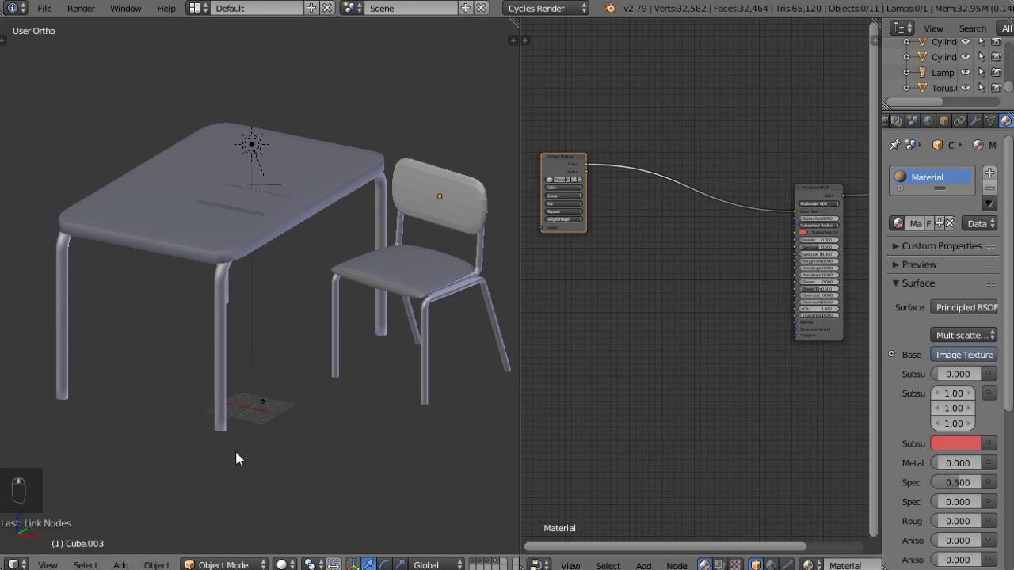
left_click(283, 564)
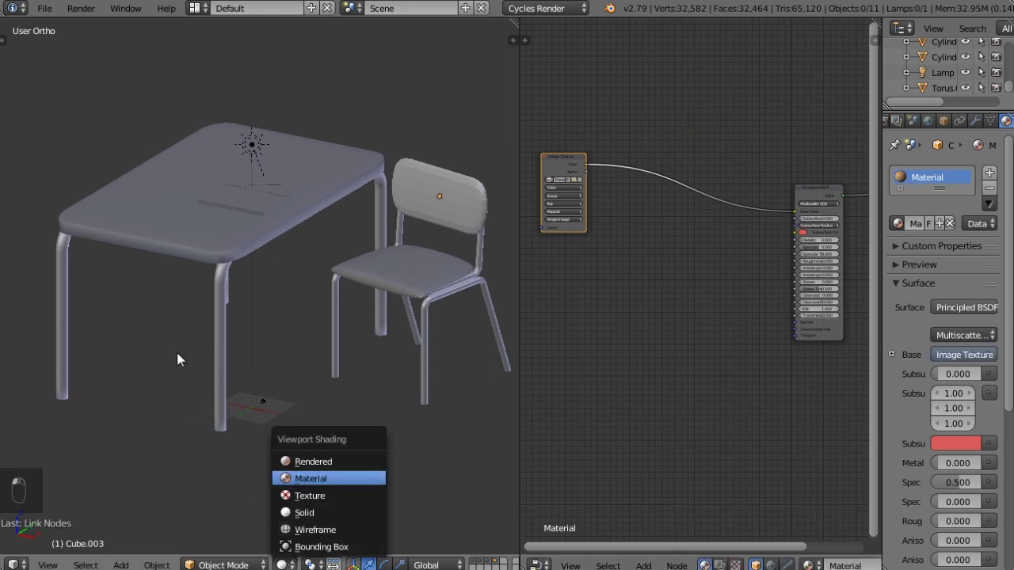
key("Return")
mouse_move(132, 279)
middle_mouse_down()
mouse_move(192, 301)
mouse_move(278, 303)
mouse_move(170, 300)
middle_mouse_up()
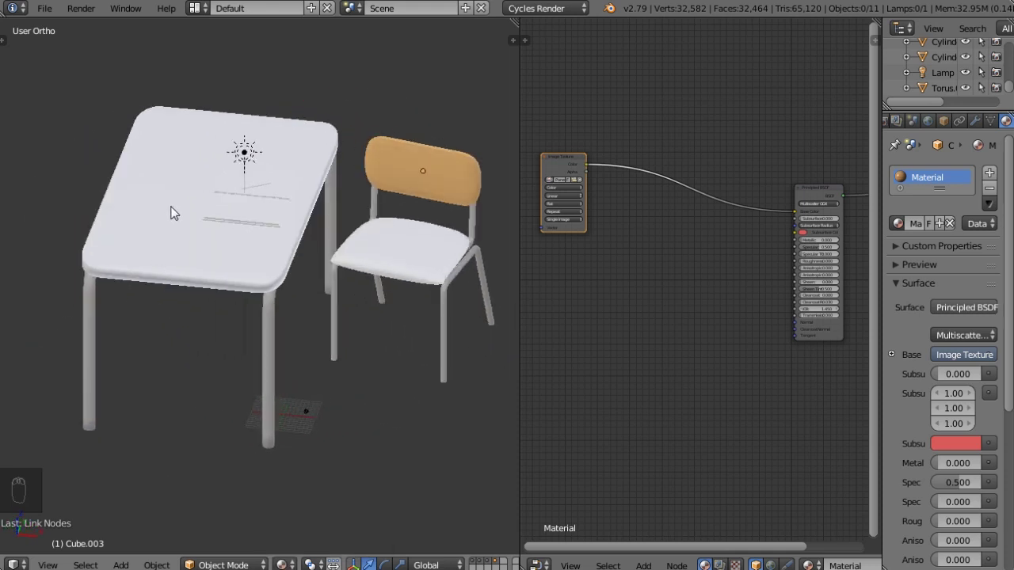
Step: Assign the existing wood material named Material to the desk top
key("Tab")
key("Tab")
right_click(172, 171)
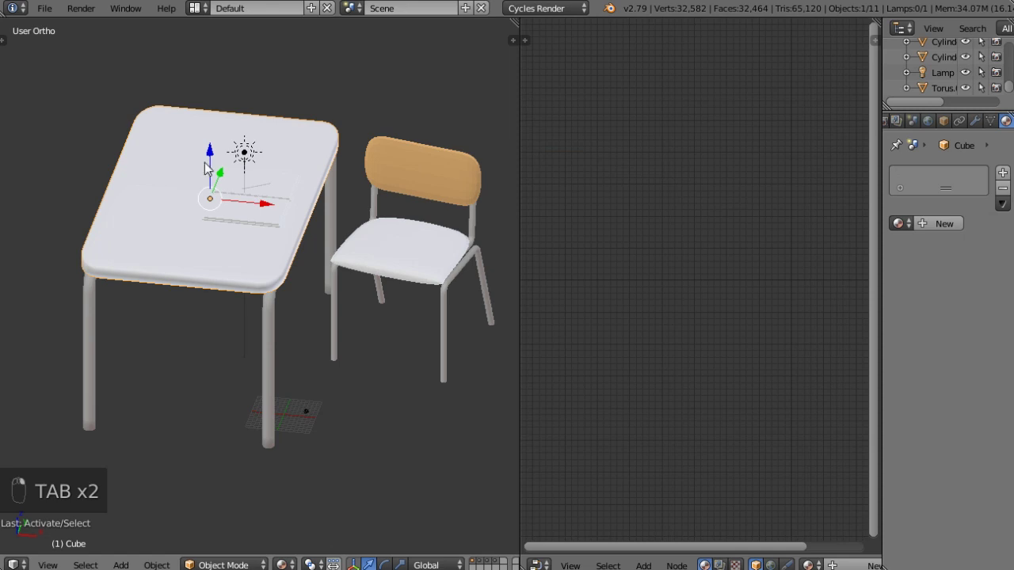
left_click(897, 223)
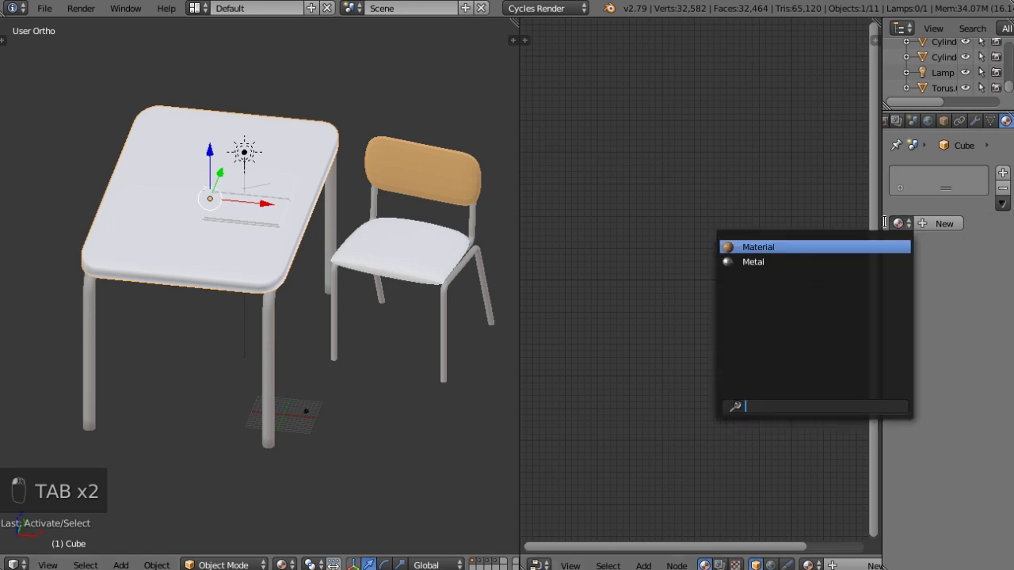
left_click(778, 249)
scroll(201, 241, "up", 5)
middle_click_drag(303, 394, 203, 325)
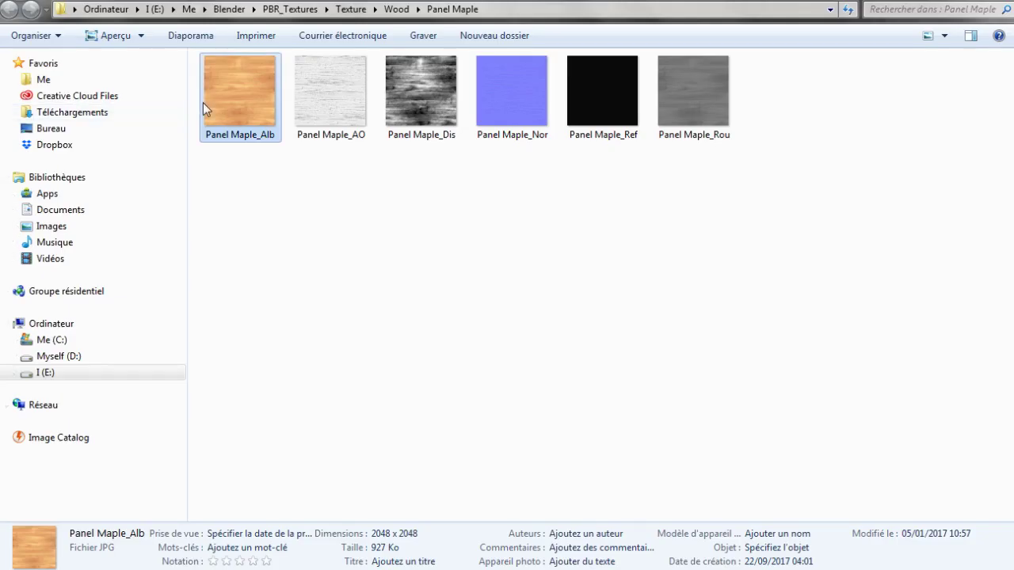
Step: Unwrap the UVs of the entire desk top mesh in Edit Mode using the standard Unwrap
double_click(205, 105)
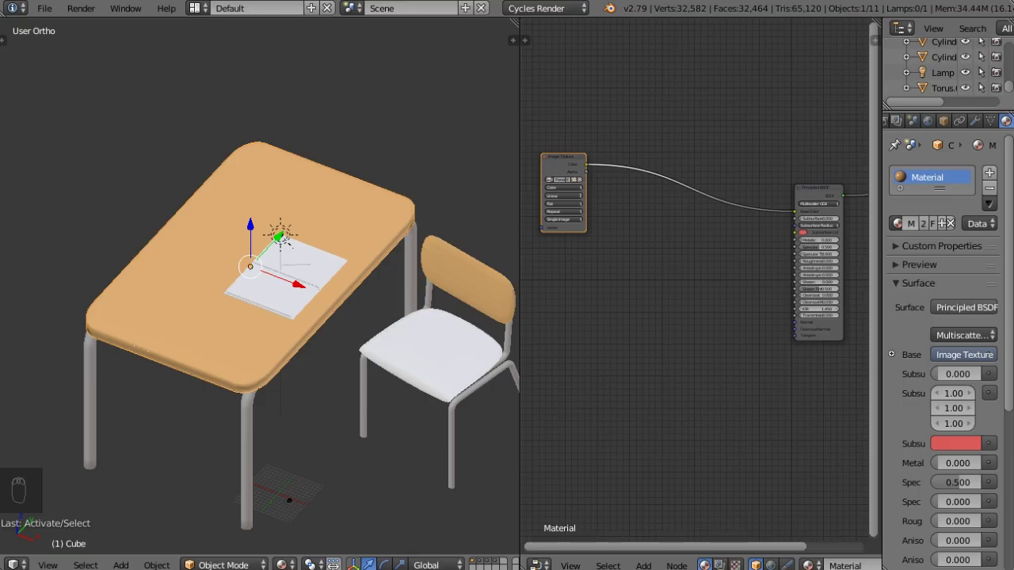
scroll(257, 307, "up", 5)
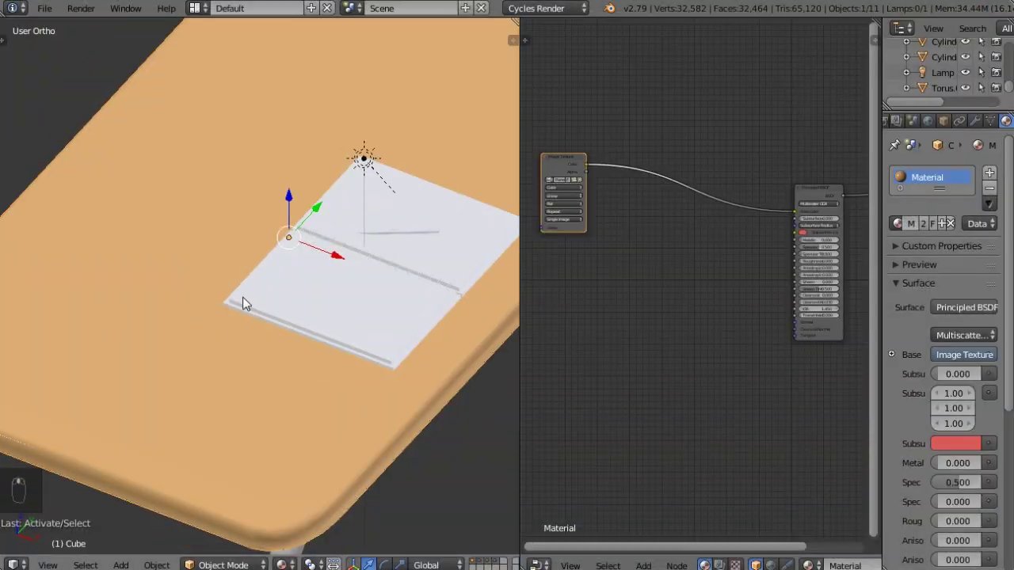
scroll(245, 300, "up", 2)
scroll(256, 300, "down", 2)
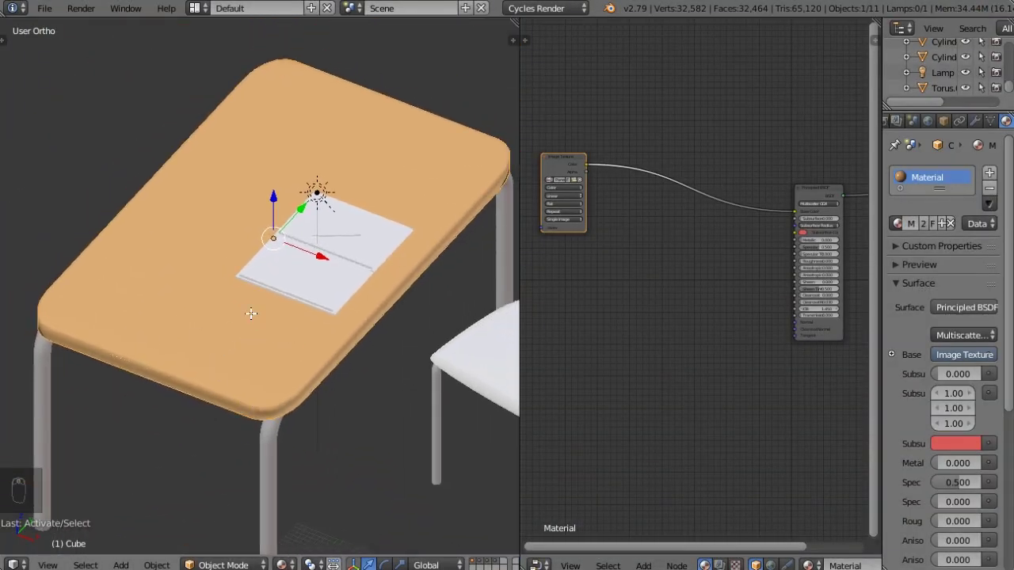
key("Tab")
key("a")
key("a")
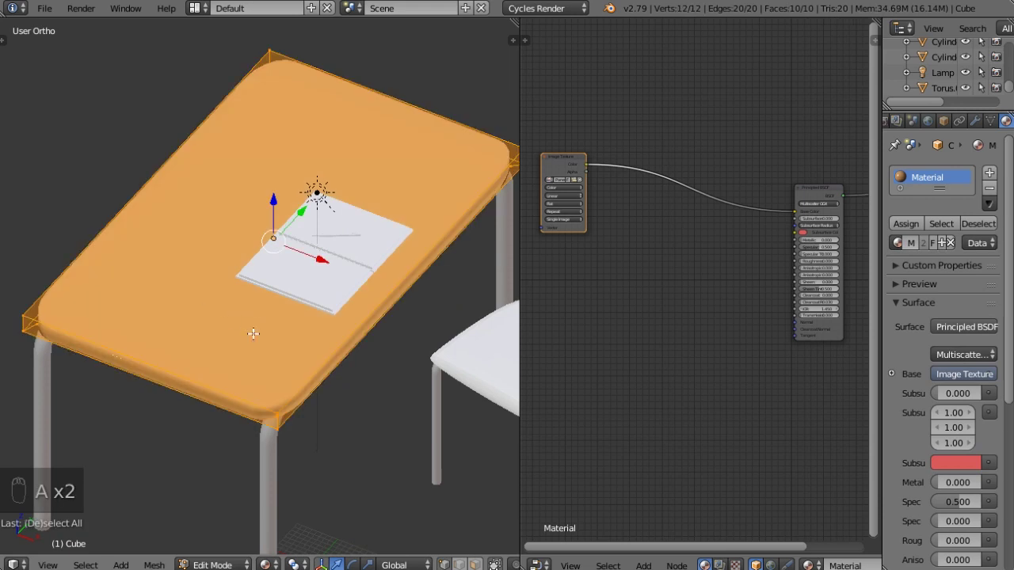
scroll(234, 362, "down", 2)
key("u")
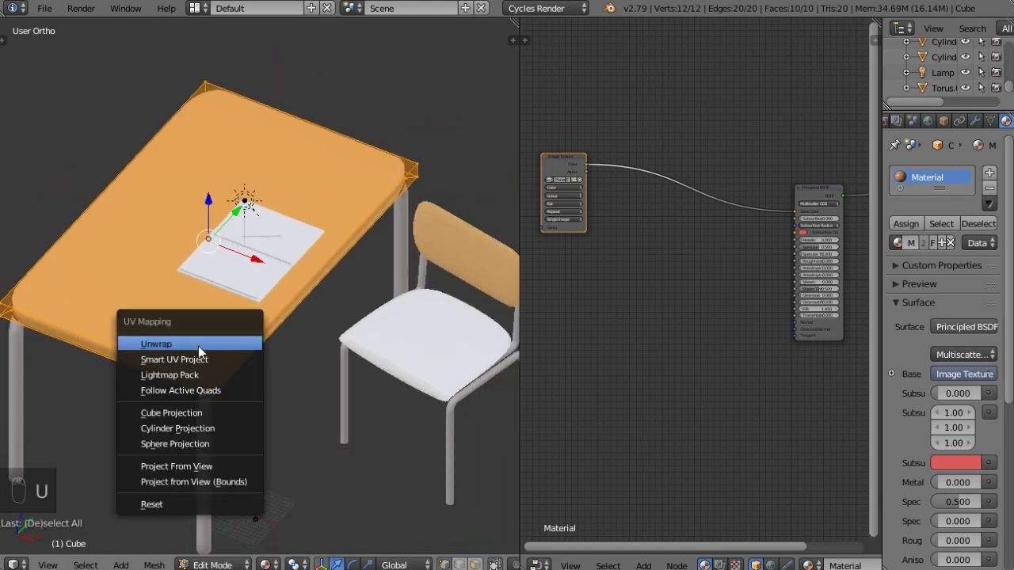
left_click(163, 345)
scroll(221, 369, "down", 1)
key("a")
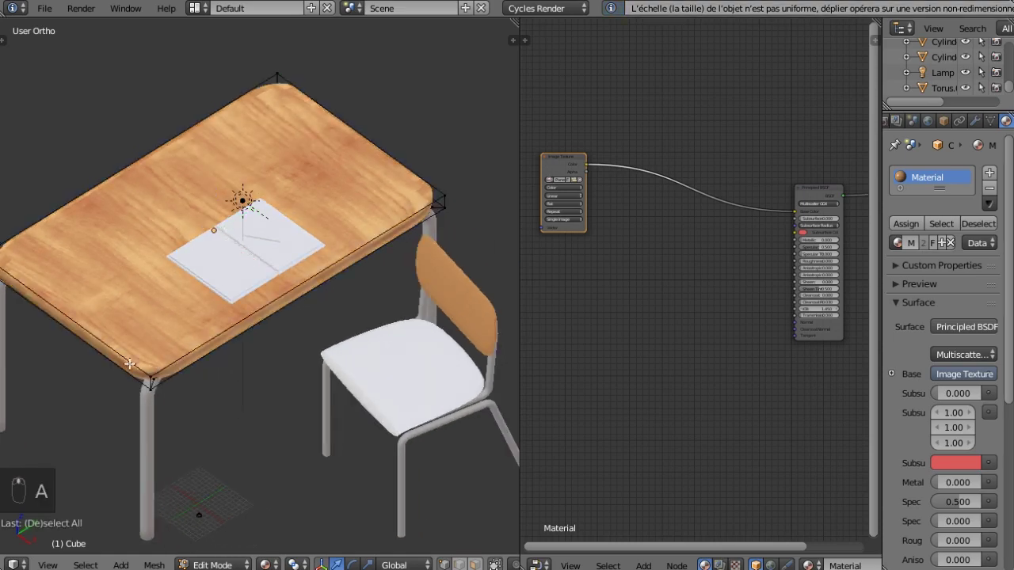
Step: Rotate the desk top's UVs in the UV/Image Editor so the wood grain runs along the desk's length, and return to Object Mode
scroll(115, 360, "up", 4)
middle_click_drag(115, 361, 175, 240)
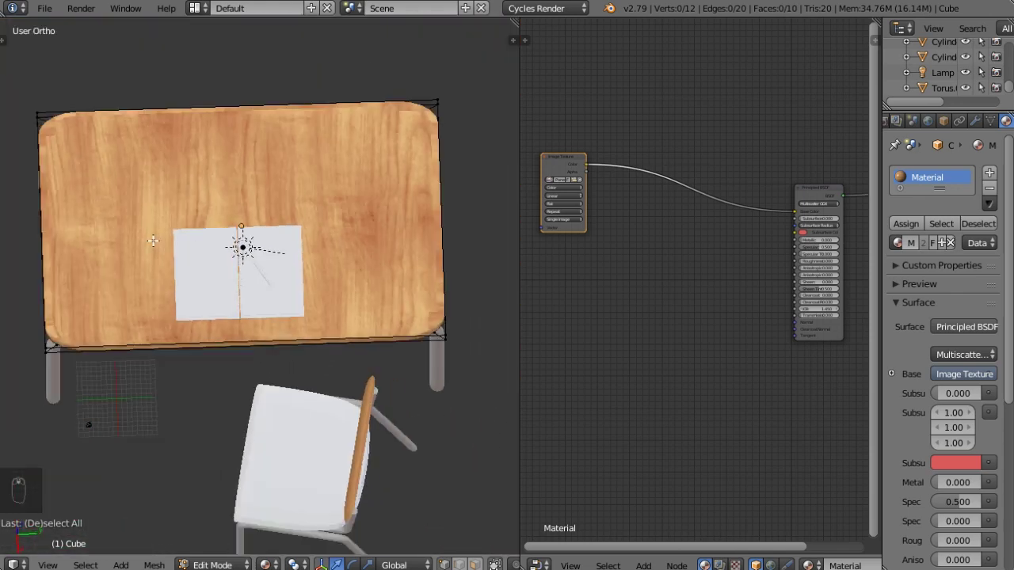
middle_click_drag(50, 296, 175, 230)
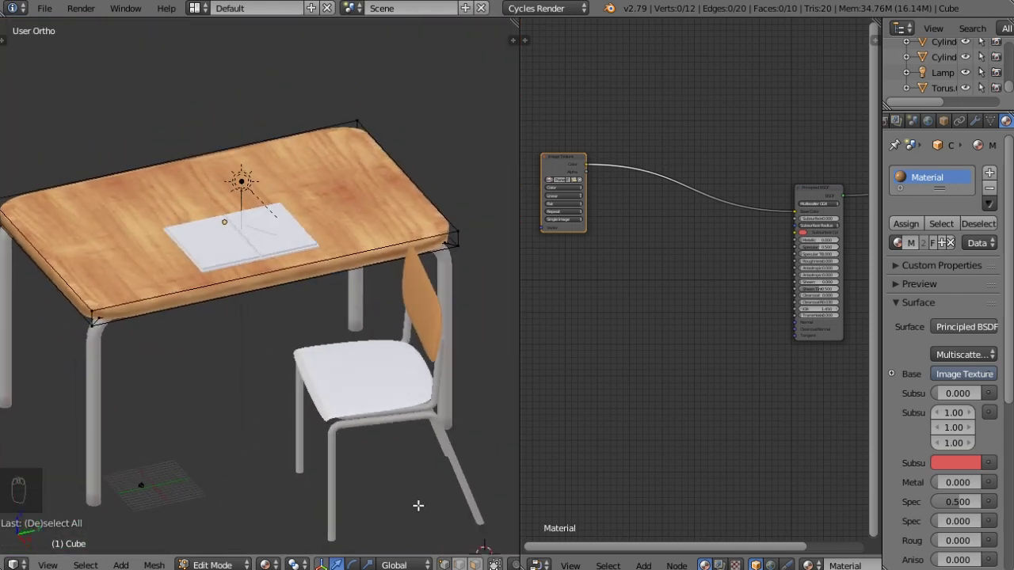
key("a")
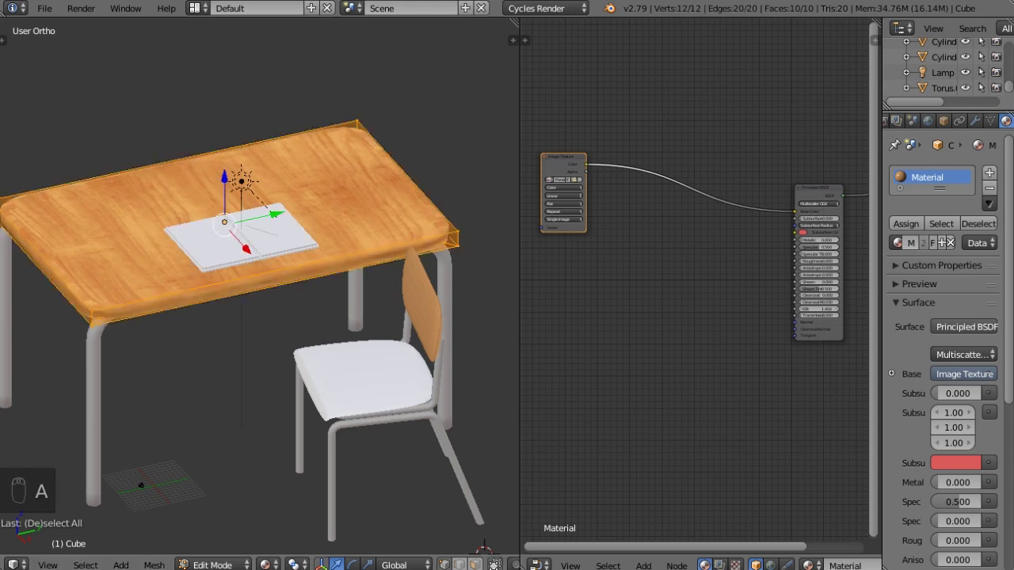
left_click(537, 565)
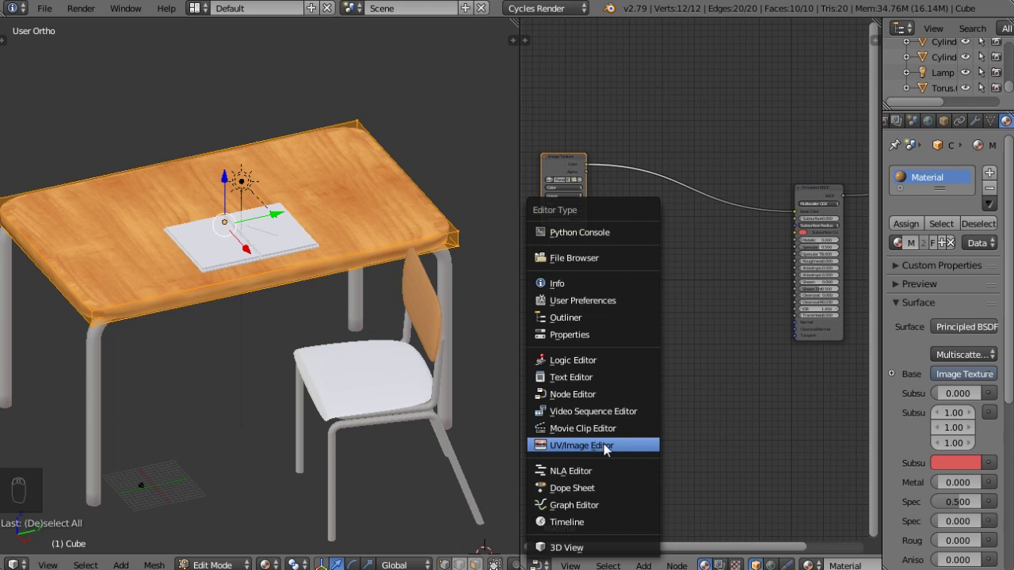
left_click(606, 448)
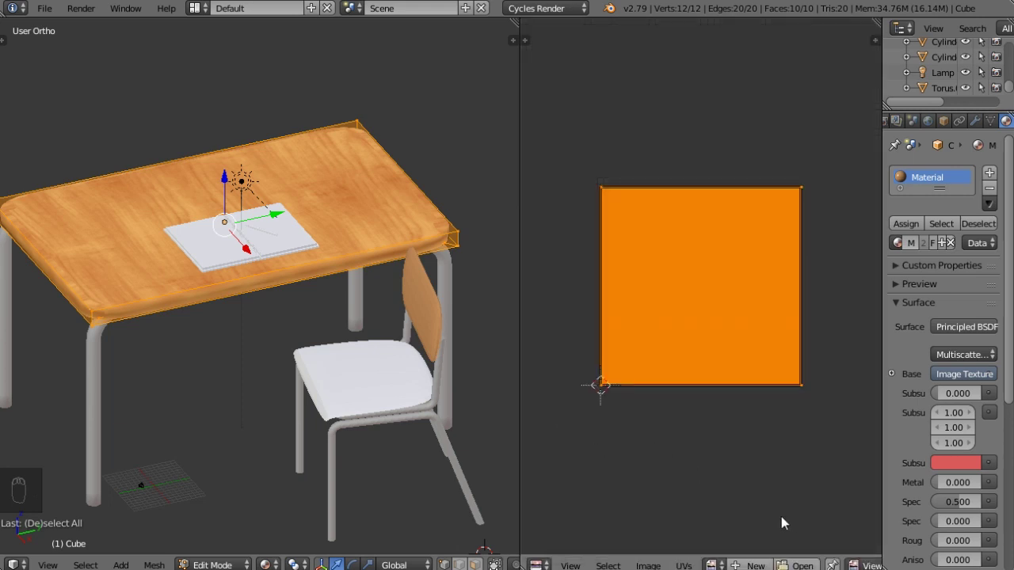
key("r")
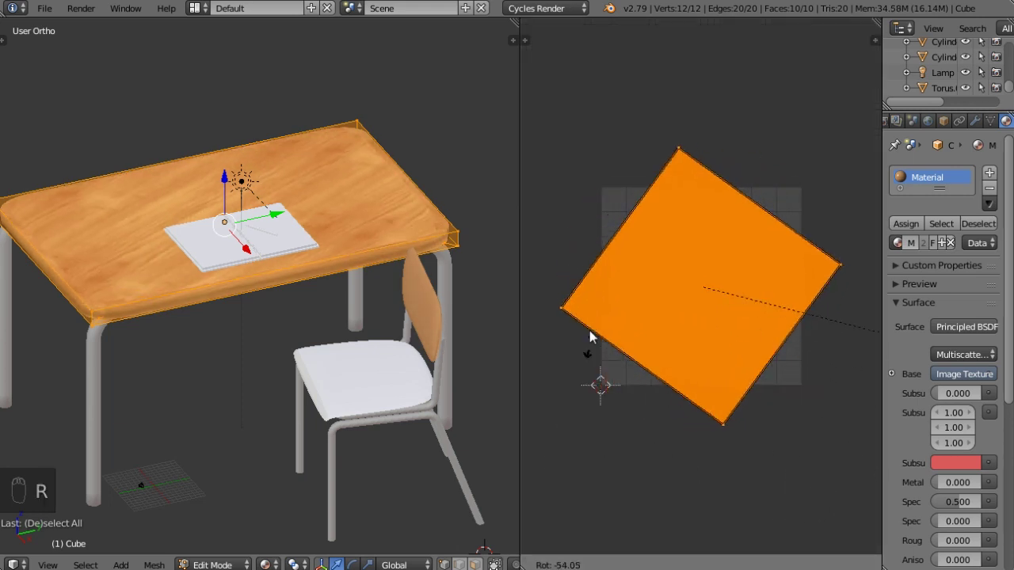
left_click(840, 232)
middle_click_drag(199, 342, 380, 211)
scroll(280, 342, "up", 3)
key("a")
key("Tab")
Step: Unwrap the UVs of the chair's entire backrest mesh using the standard Unwrap and return to Object Mode
right_click(409, 185)
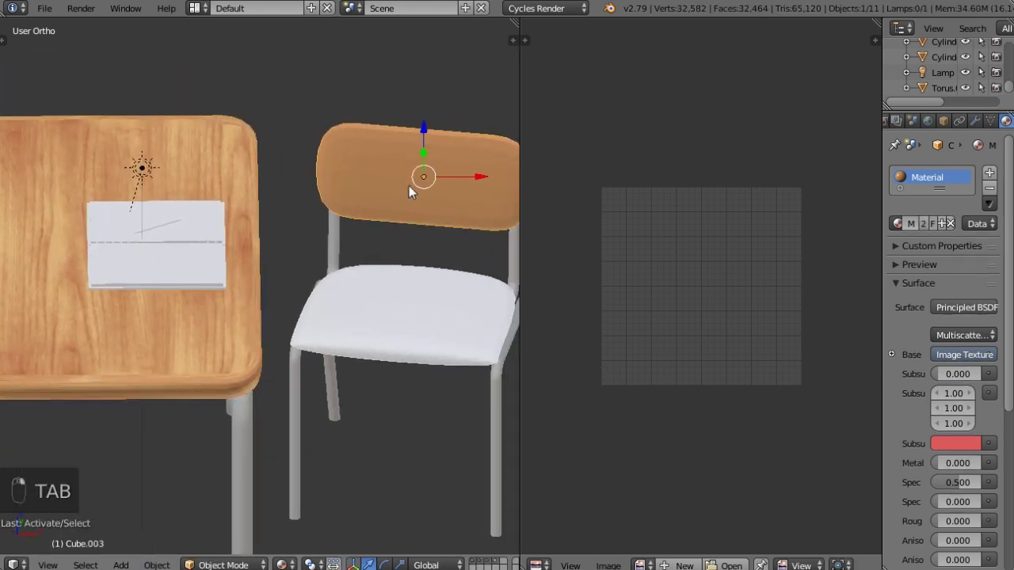
key("u")
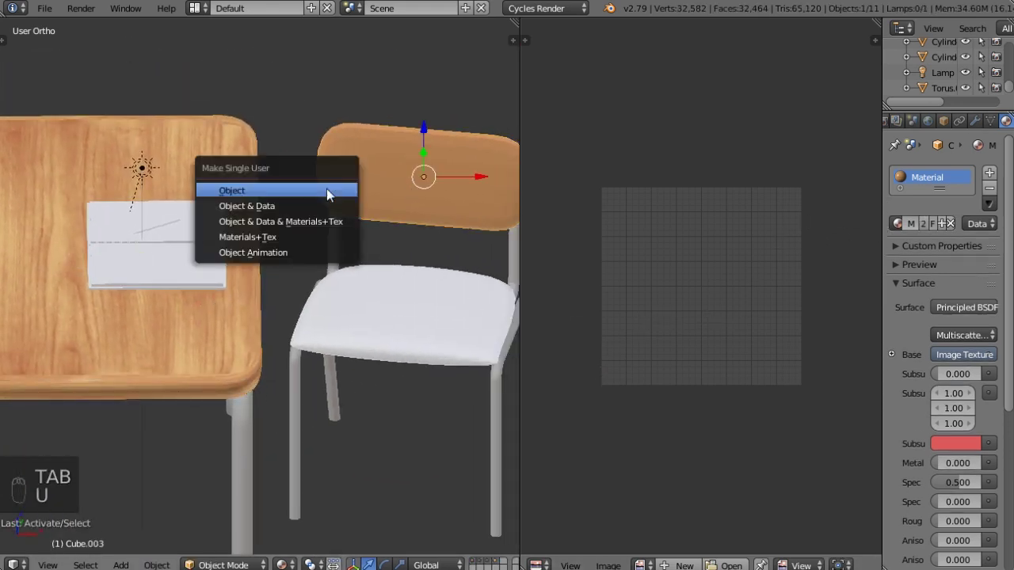
left_click(301, 191)
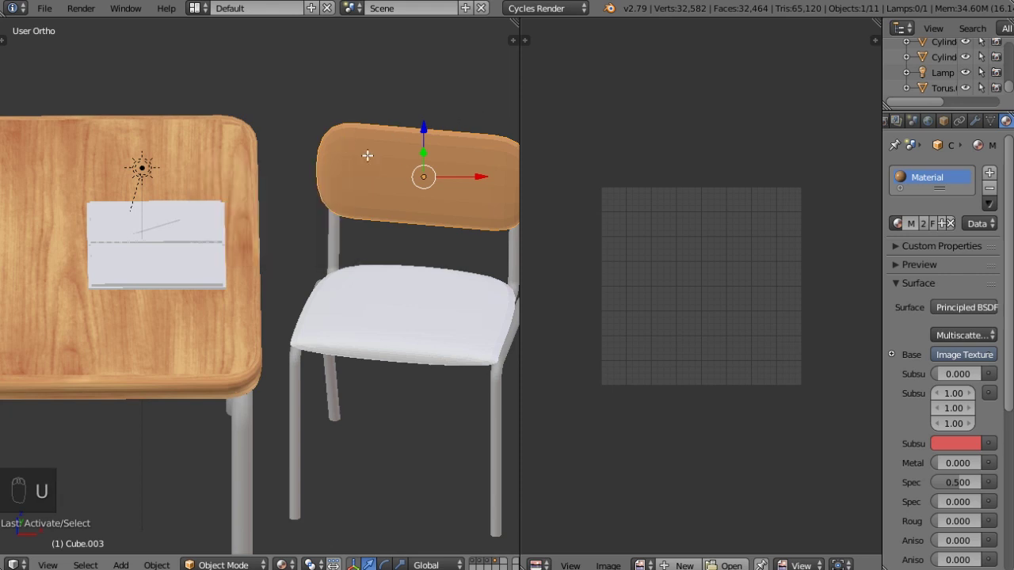
key("Tab")
key("a")
key("a")
key("u")
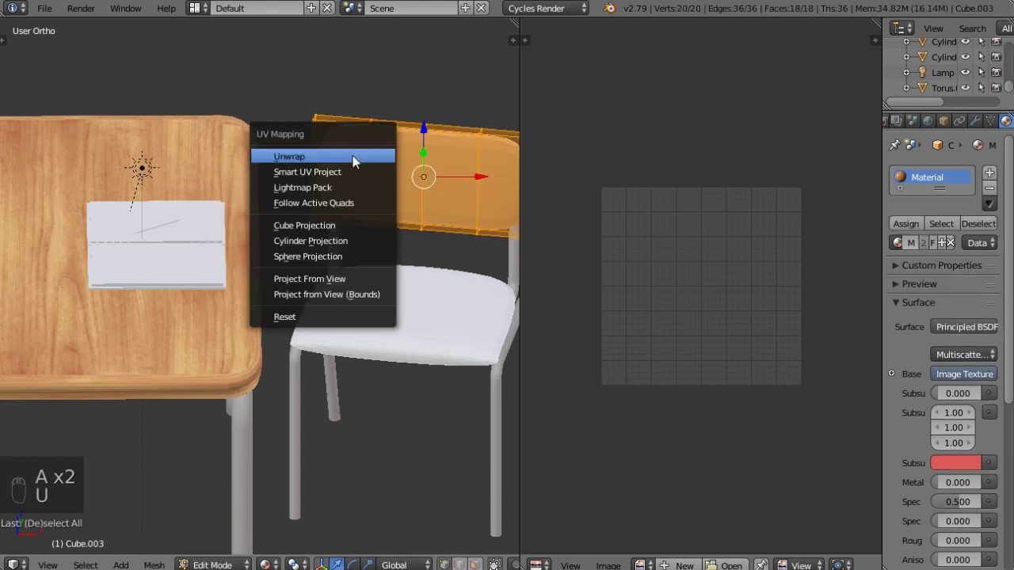
left_click(362, 157)
key("a")
key("Tab")
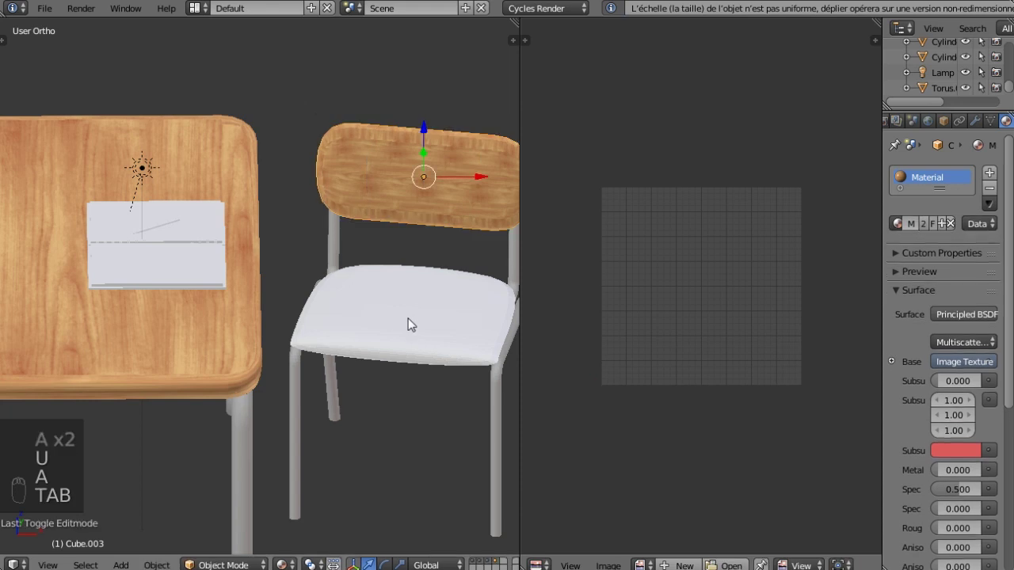
Step: Unwrap the UVs of the chair's entire seat mesh in Edit Mode using the standard Unwrap
right_click(405, 308)
key("Tab")
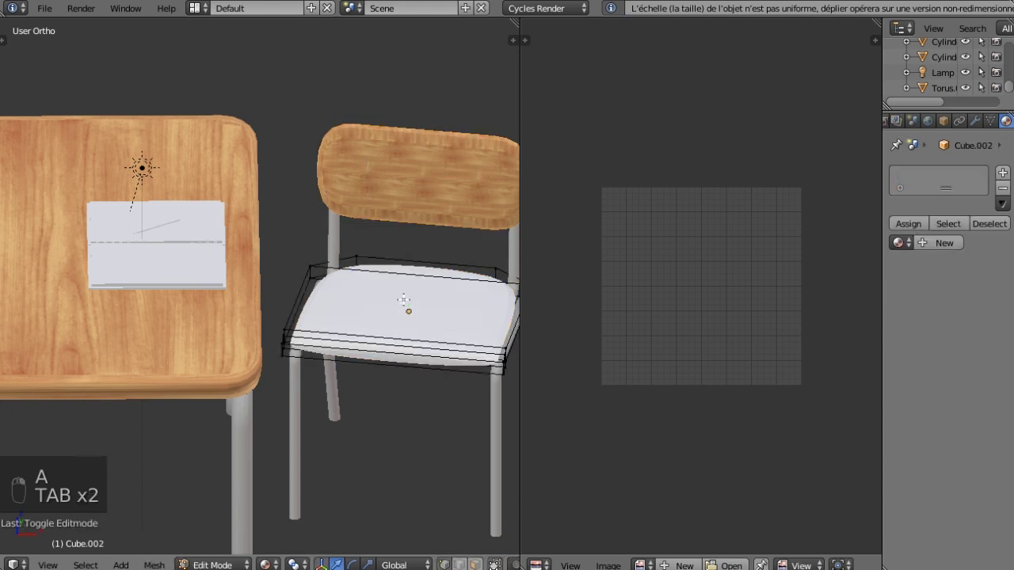
key("a")
key("a")
key("a")
key("u")
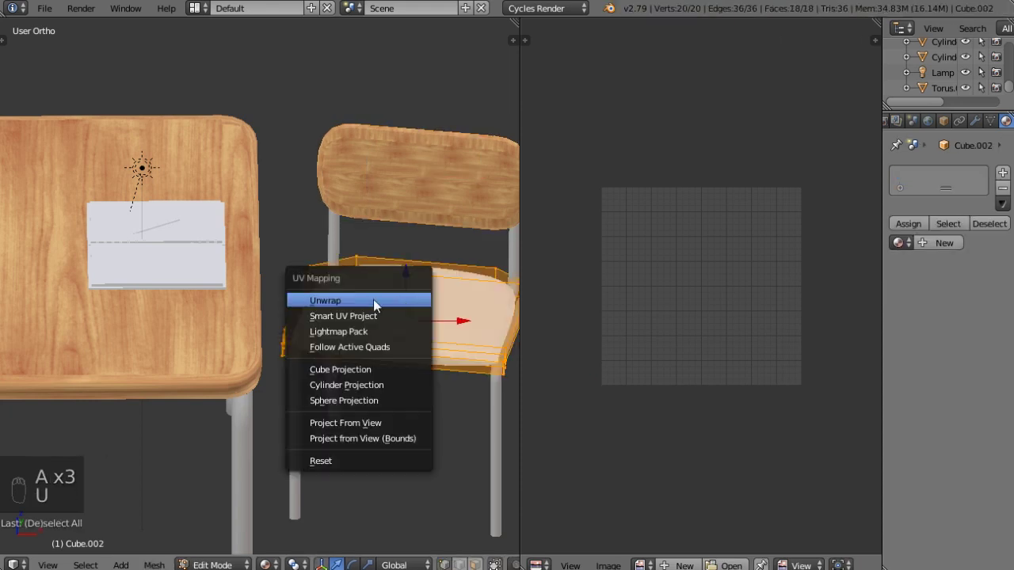
left_click(381, 304)
scroll(381, 305, "down", 1)
key("a")
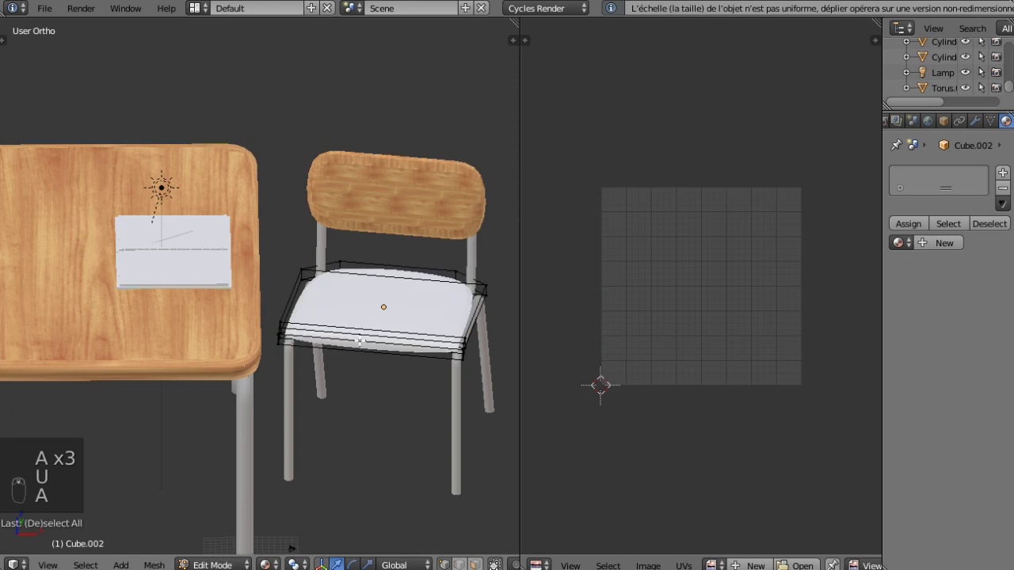
Step: Assign the existing wood material named Material to the chair's seat
left_click(901, 242)
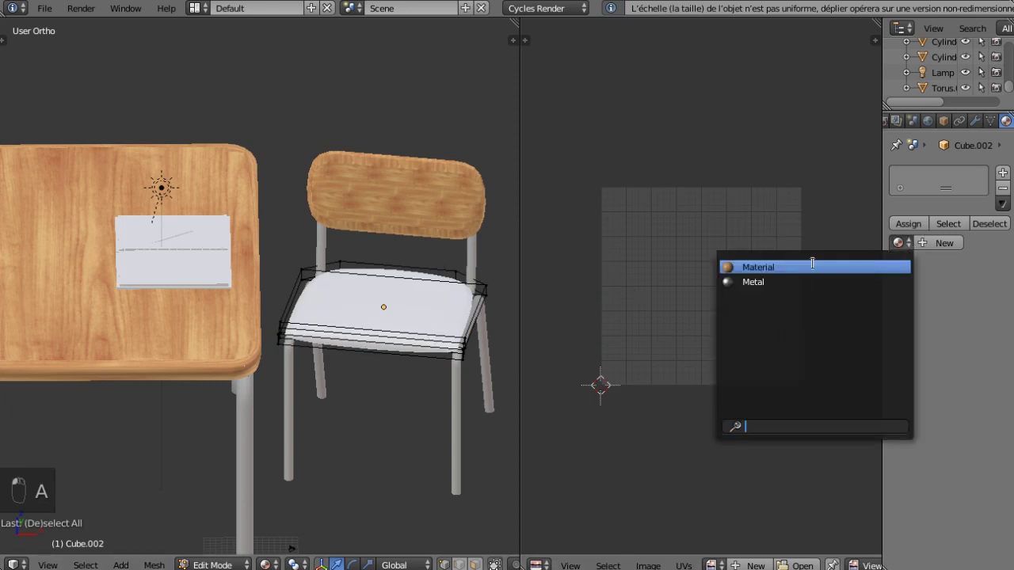
left_click(765, 267)
middle_click_drag(372, 332, 337, 316)
middle_click_drag(256, 449, 329, 427, "shift")
Step: Preview the wood and metal materials on the desk and chair in Rendered shading from several angles
left_click(274, 564)
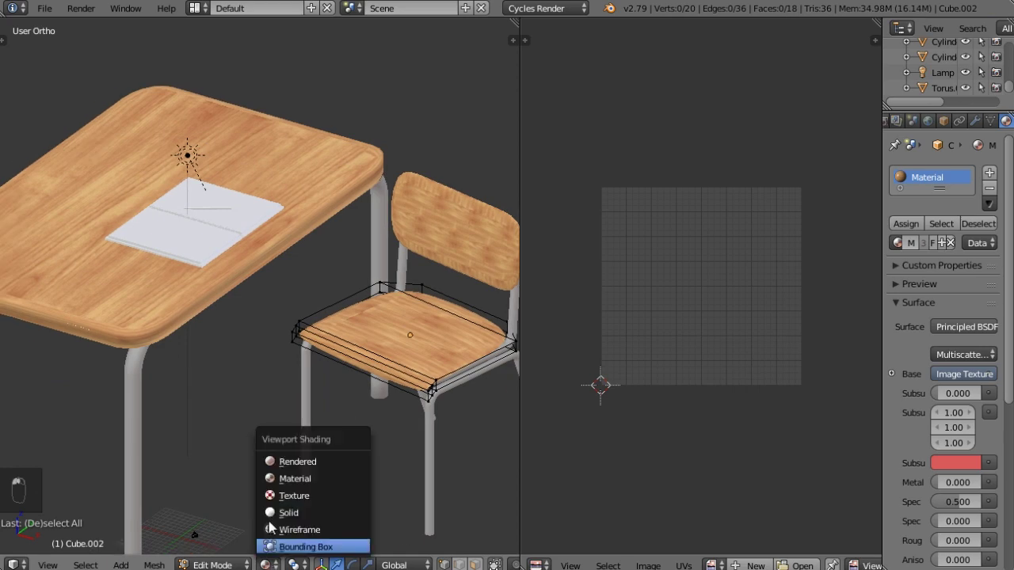
left_click(274, 466)
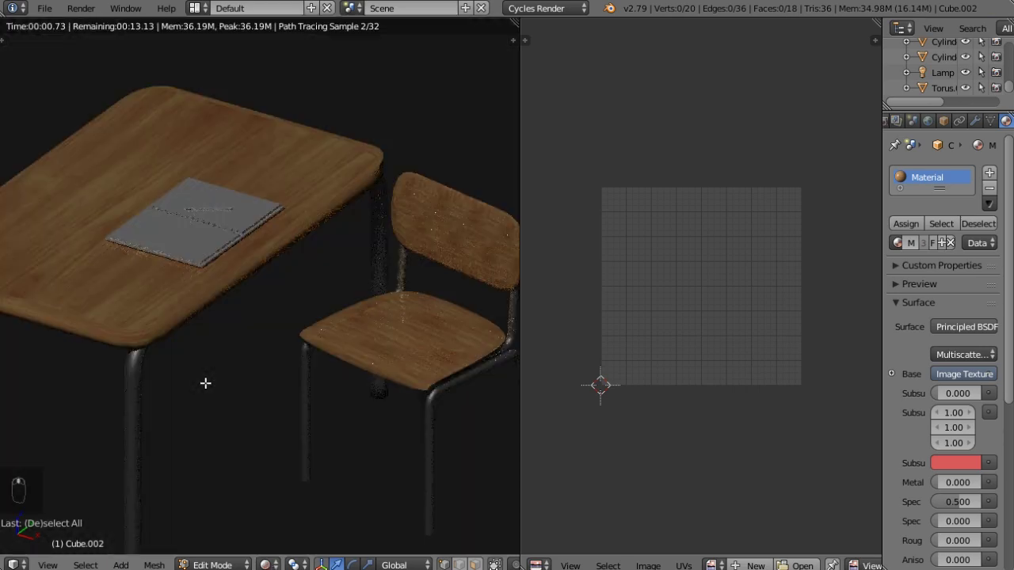
middle_click_drag(98, 389, 369, 358, "shift")
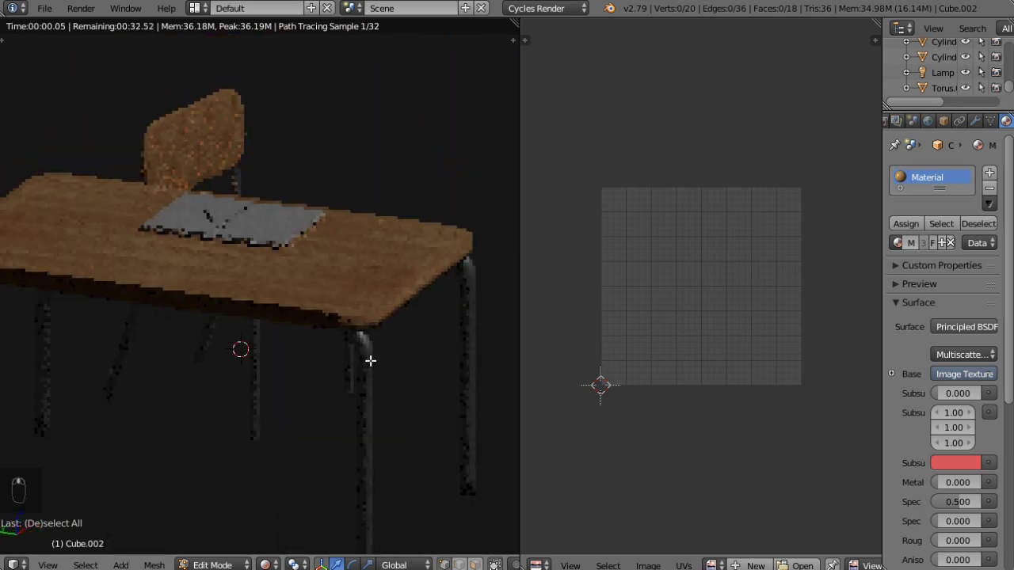
middle_click_drag(433, 382, 267, 369)
Step: Return to Solid shading and Object Mode, change the lamp above the desk to Point, and set its strength to 10000
key("z")
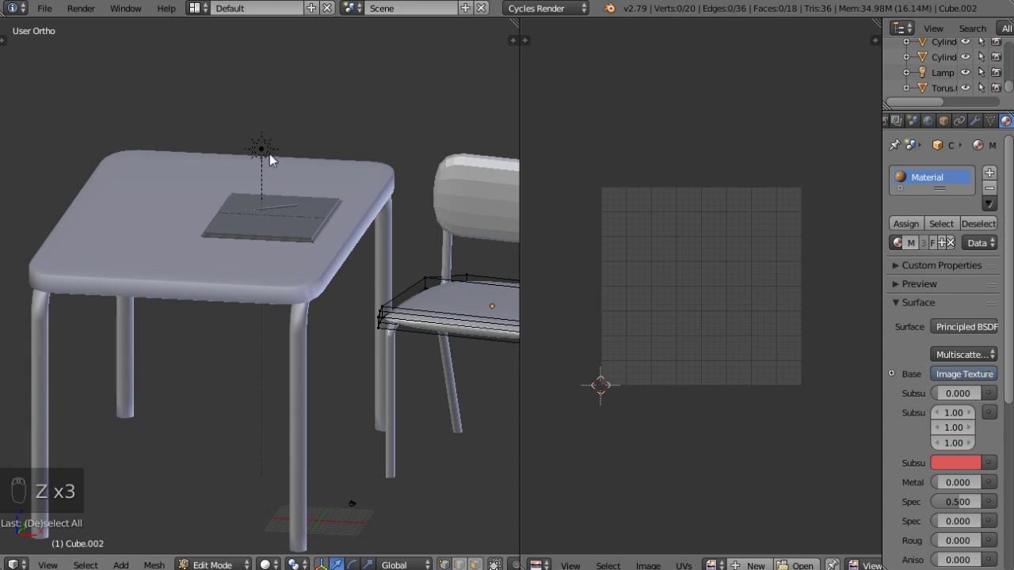
key("Tab")
right_click(262, 150)
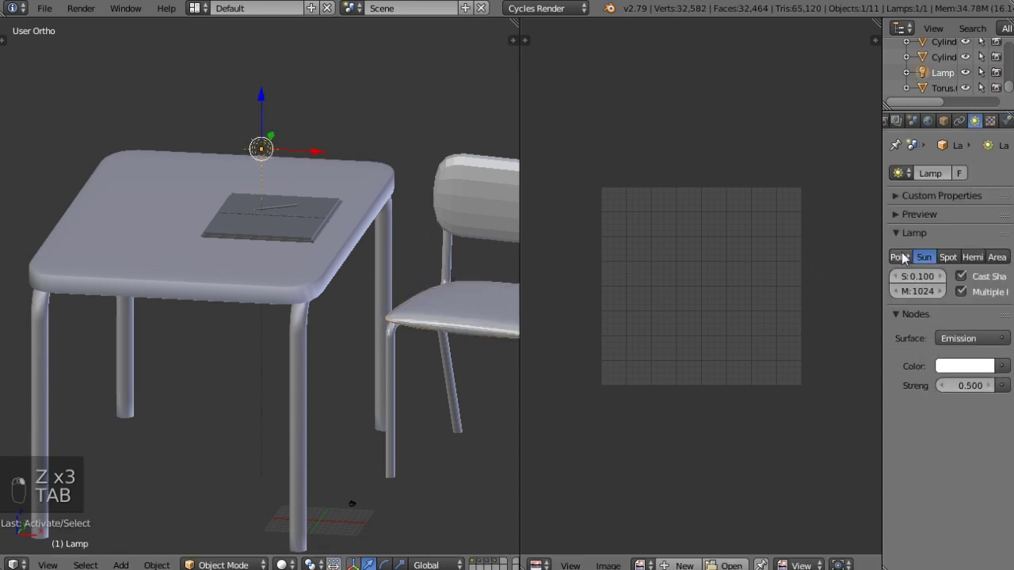
left_click(900, 260)
left_click(961, 385)
type("10000")
key("Return")
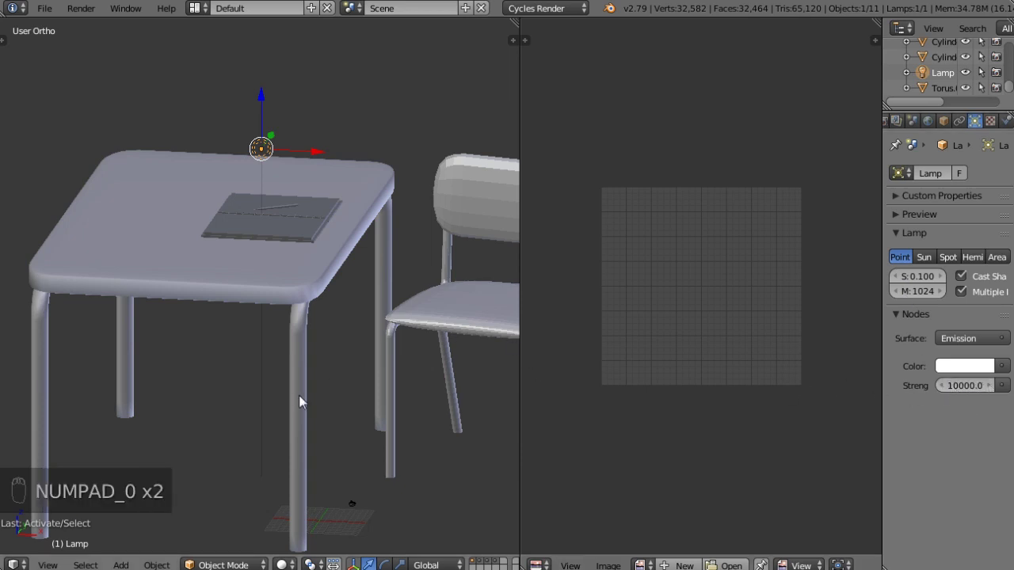
Step: Check the point lamp's lighting on the desk in Rendered shading and return to Solid shading
left_click(281, 564)
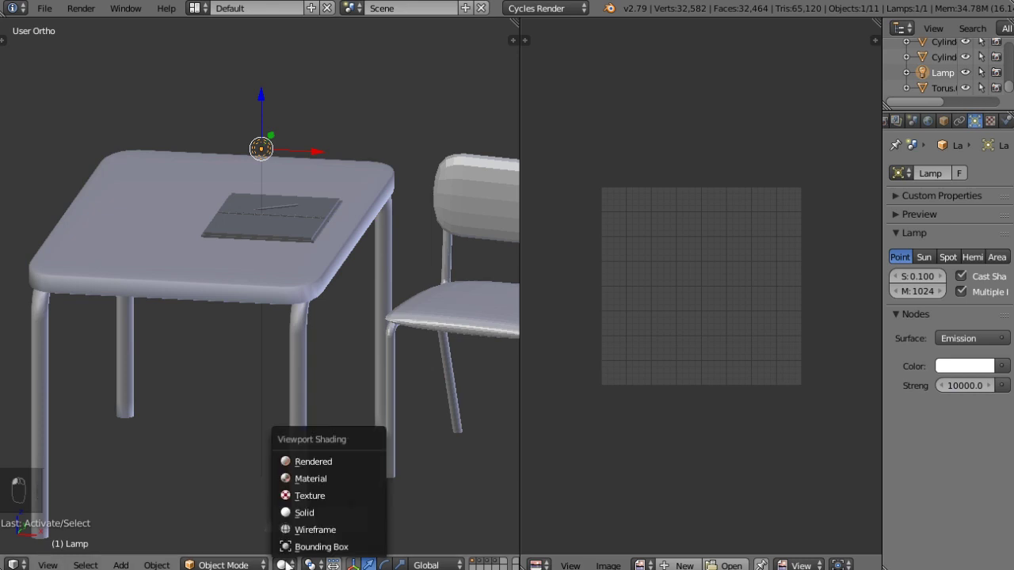
left_click(303, 464)
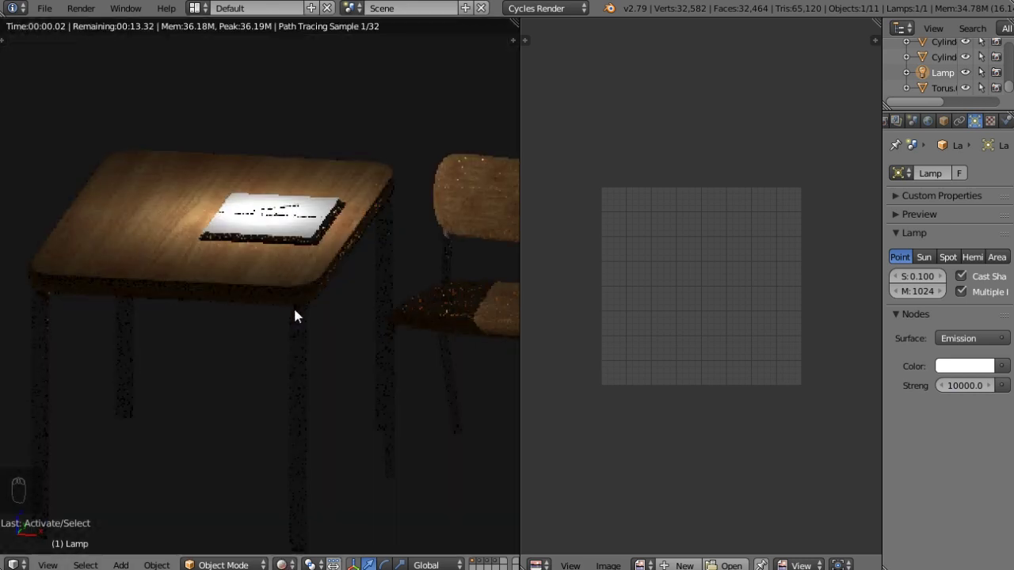
middle_click_drag(260, 321, 336, 266)
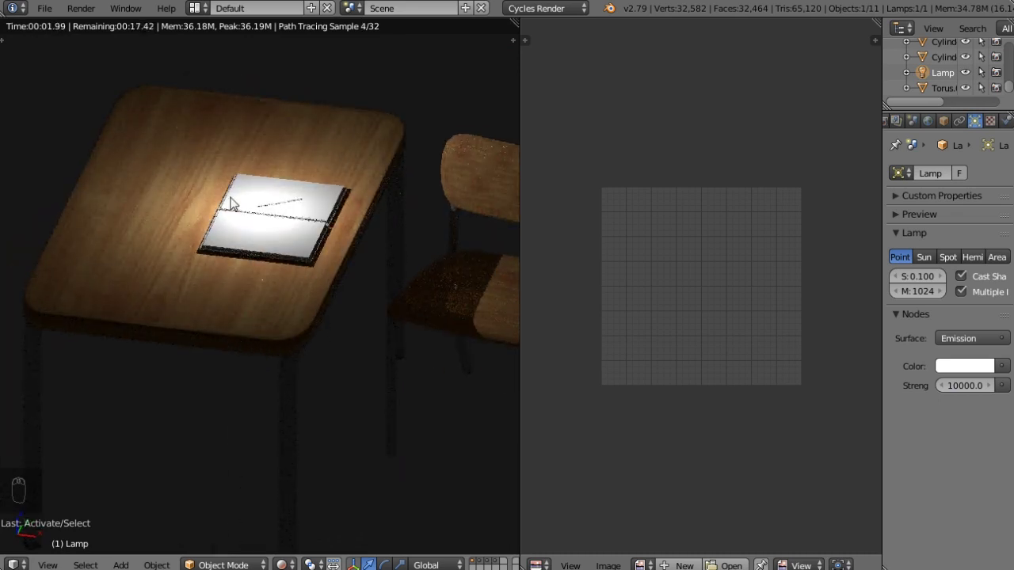
key("z")
key("z")
key("z")
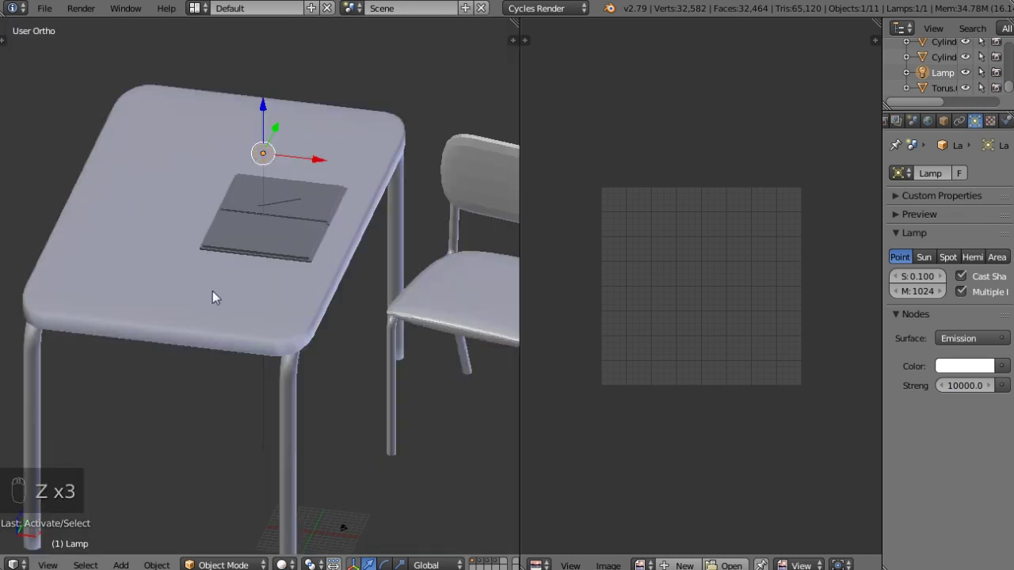
Step: Select the desk's tabletop and show its material nodes in the Node Editor in place of the UV/Image Editor
key("Tab")
right_click(181, 250)
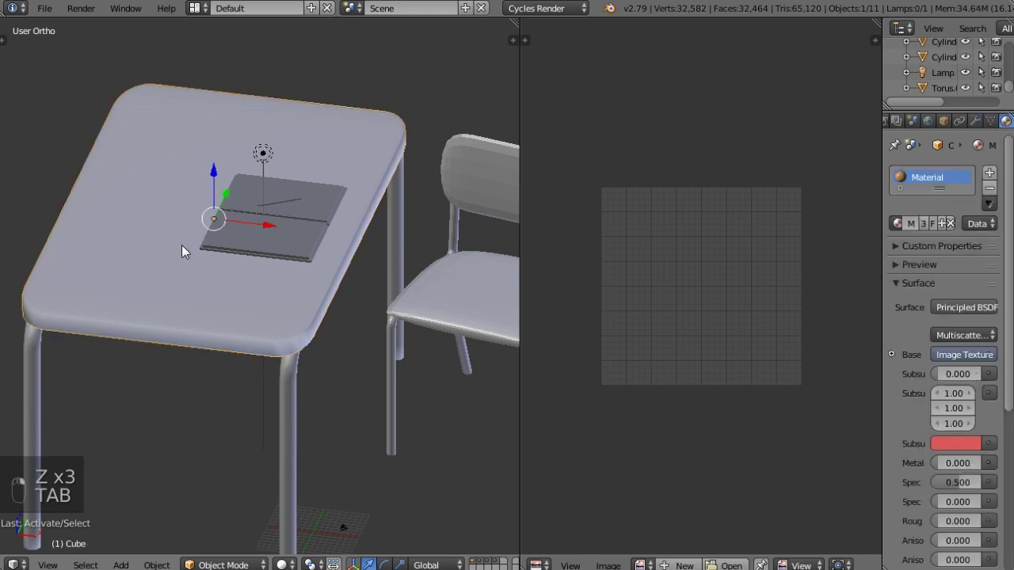
left_click(538, 564)
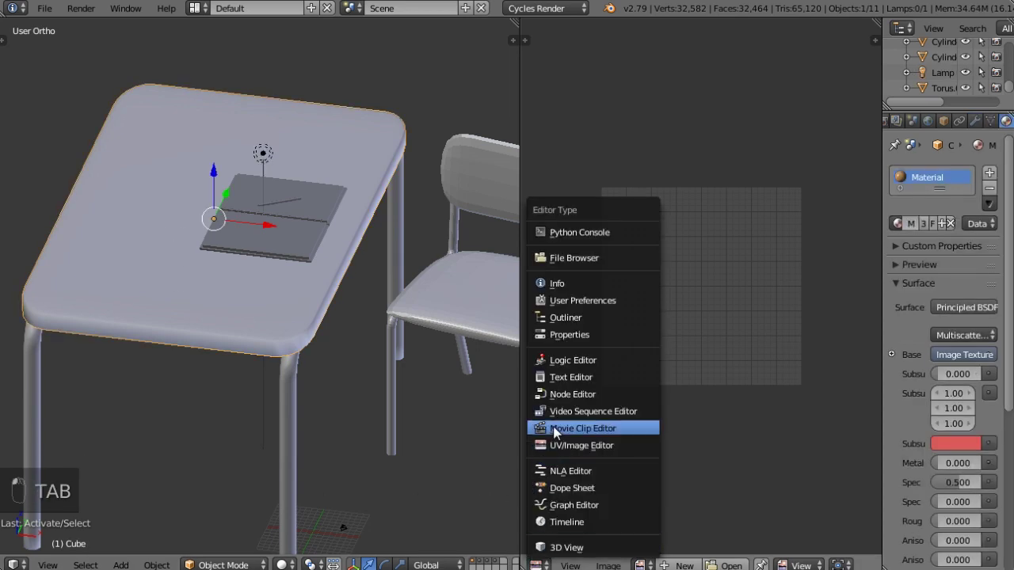
left_click(558, 395)
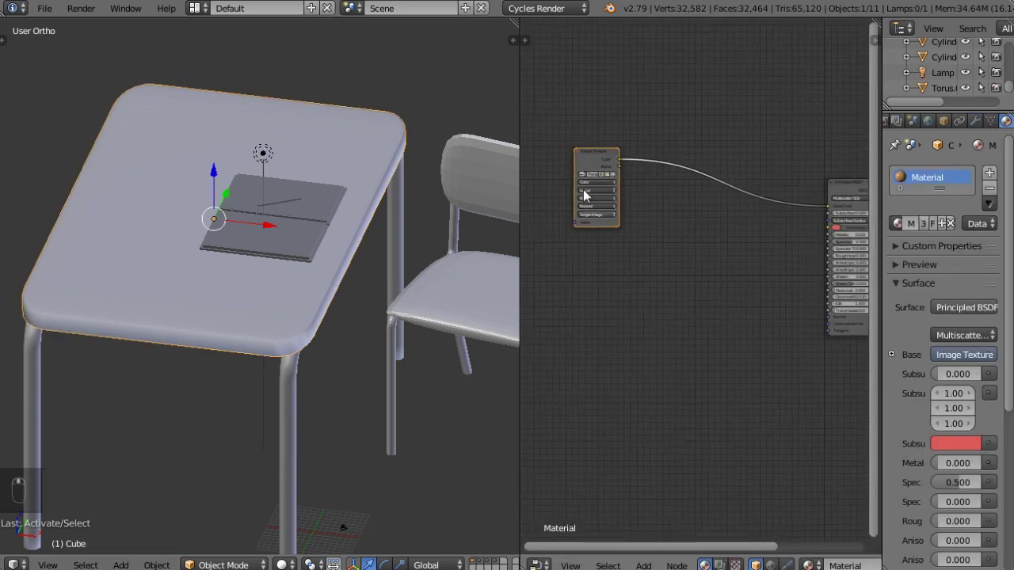
Step: Duplicate the Image Texture node, place the copy below the original, and set its color space to Non-Color Data
key("shift+d")
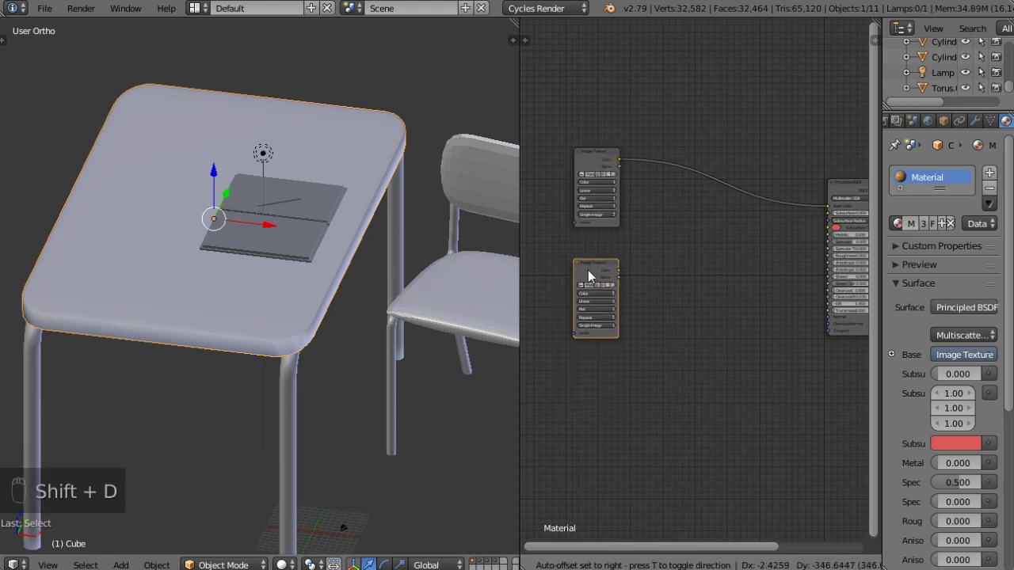
left_click(587, 270)
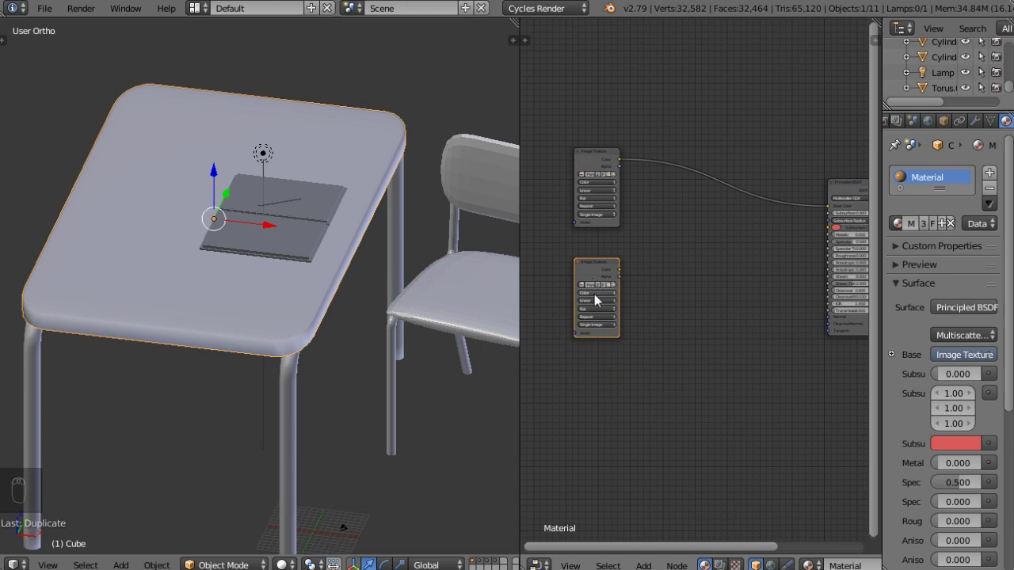
left_click(593, 292)
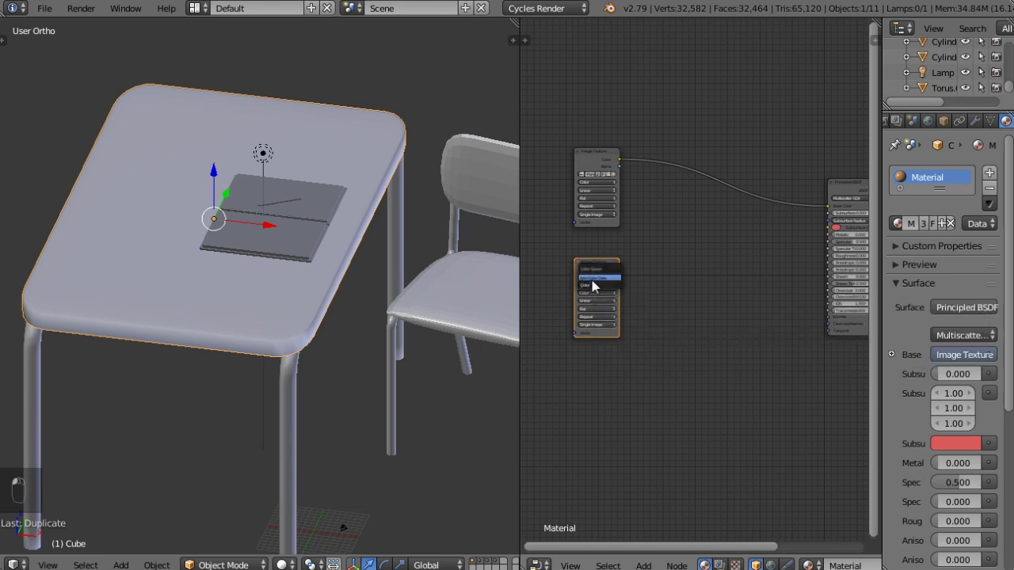
left_click(597, 278)
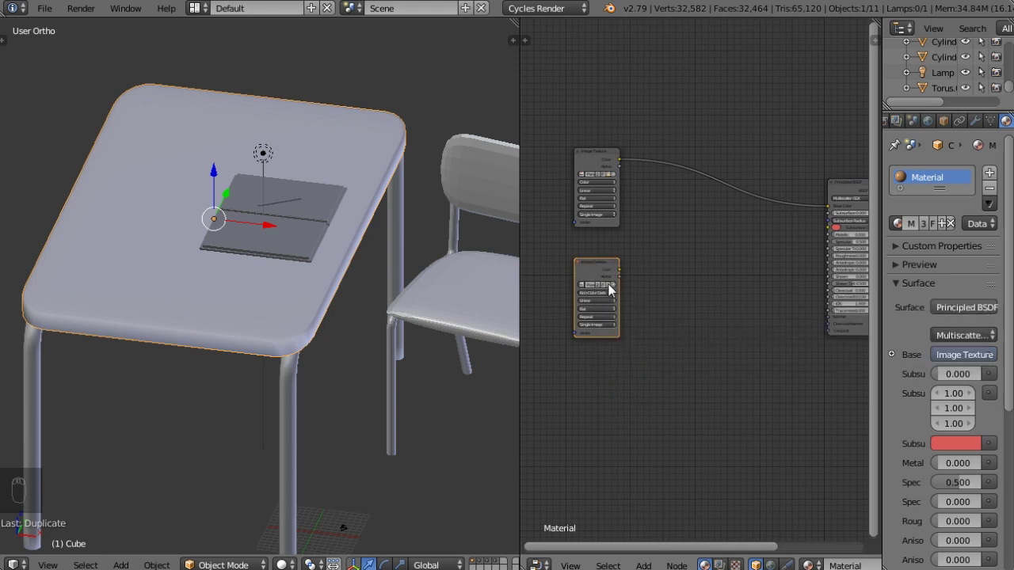
Step: Load Panel Maple_Rou.jpg from the Panel Maple folder into the duplicated Image Texture node
left_click(609, 286)
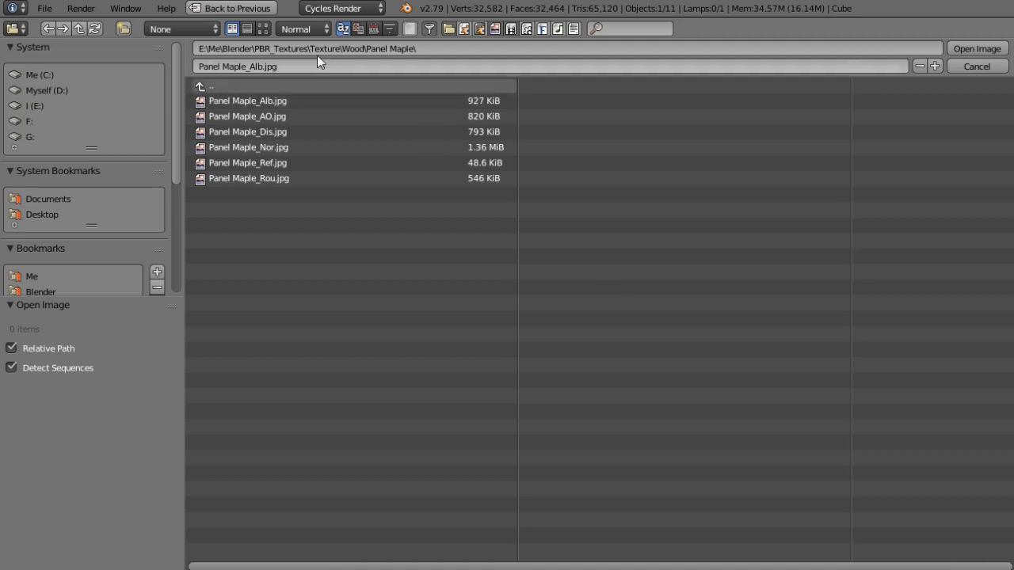
left_click(264, 28)
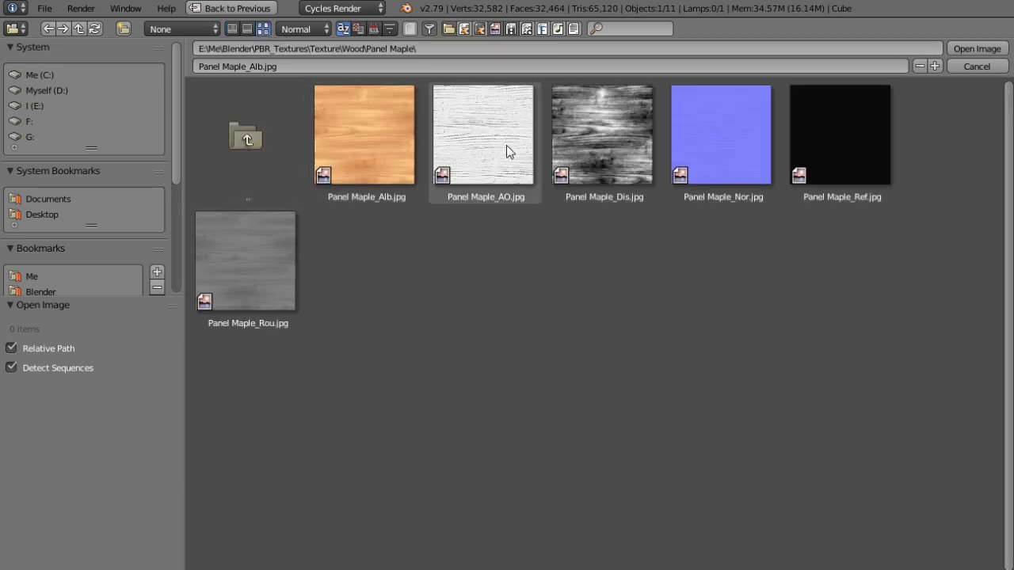
left_click(231, 260)
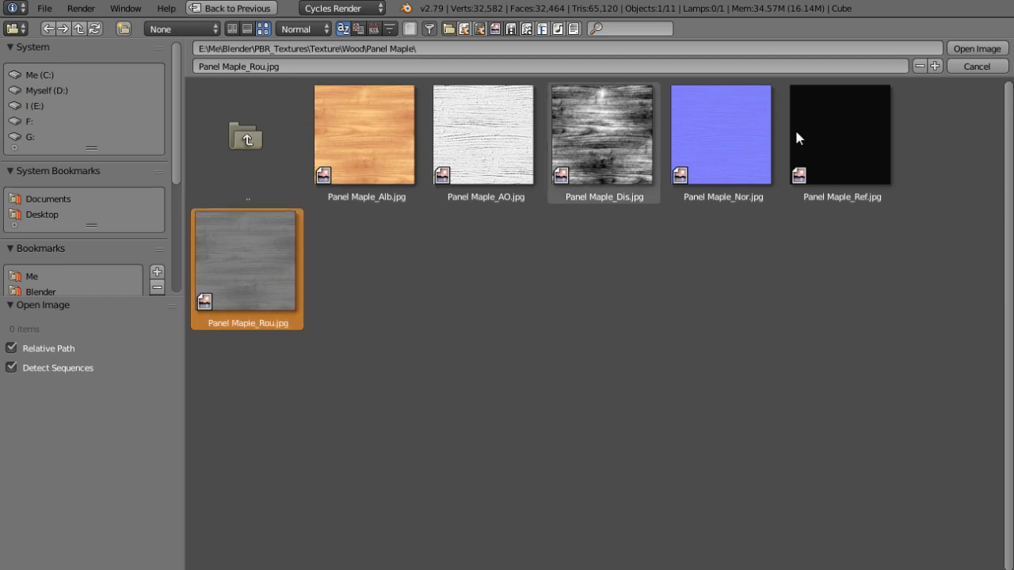
left_click(966, 49)
middle_click_drag(736, 290, 686, 285)
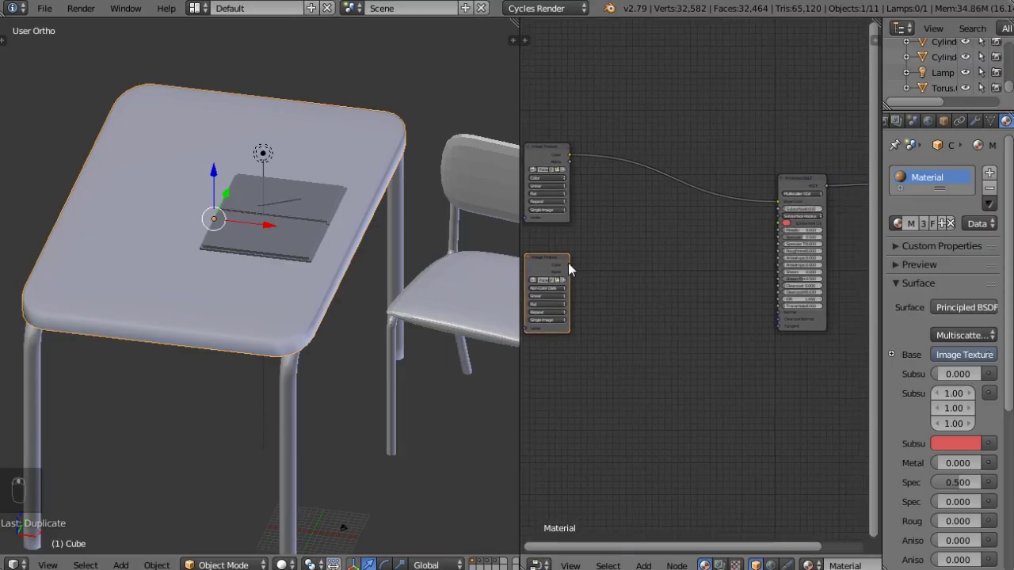
Step: Turn on Rendered shading and connect the roughness texture's Color output to the Principled BSDF's Roughness input
left_click(282, 564)
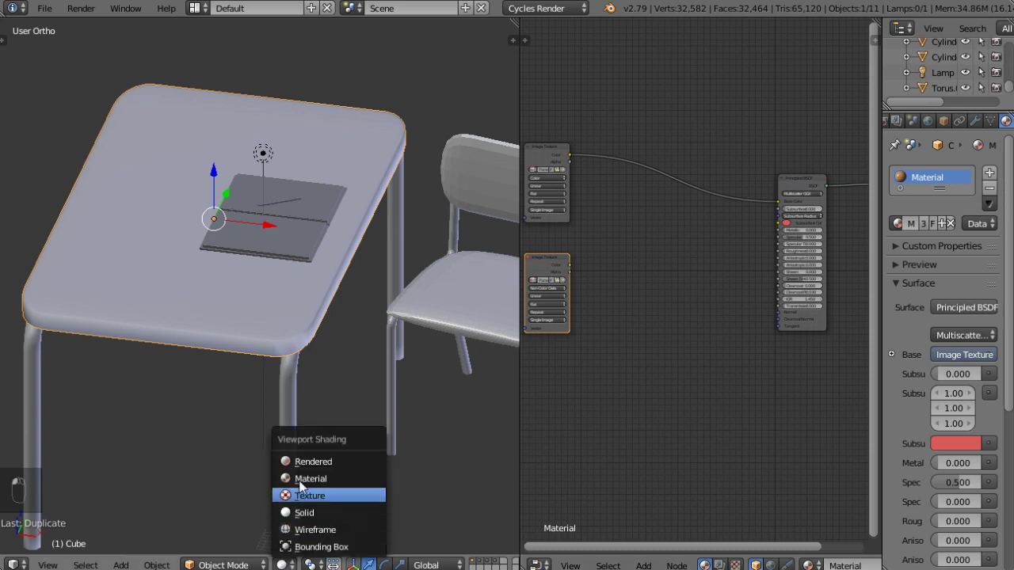
left_click(303, 463)
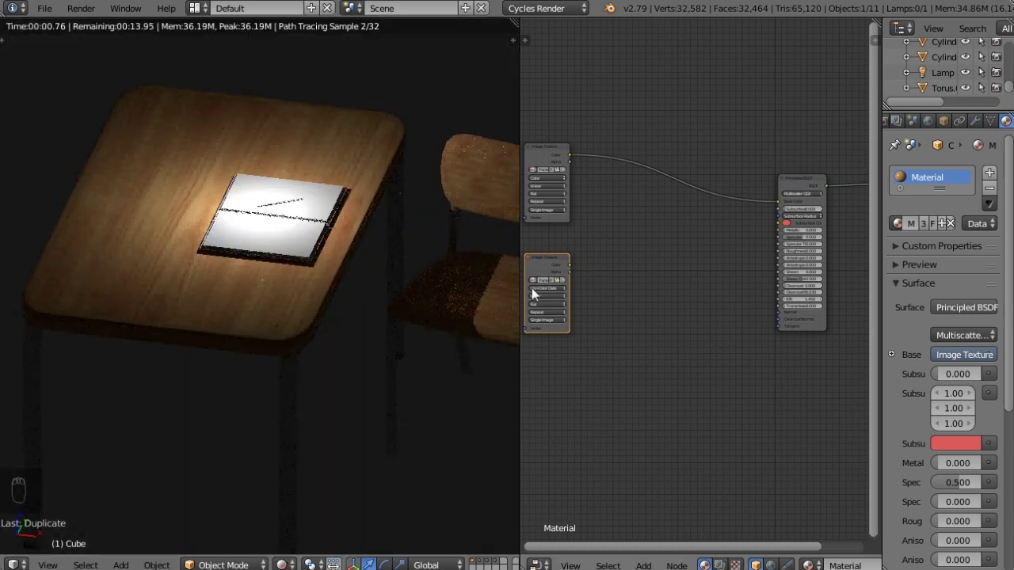
left_click_drag(569, 264, 776, 252)
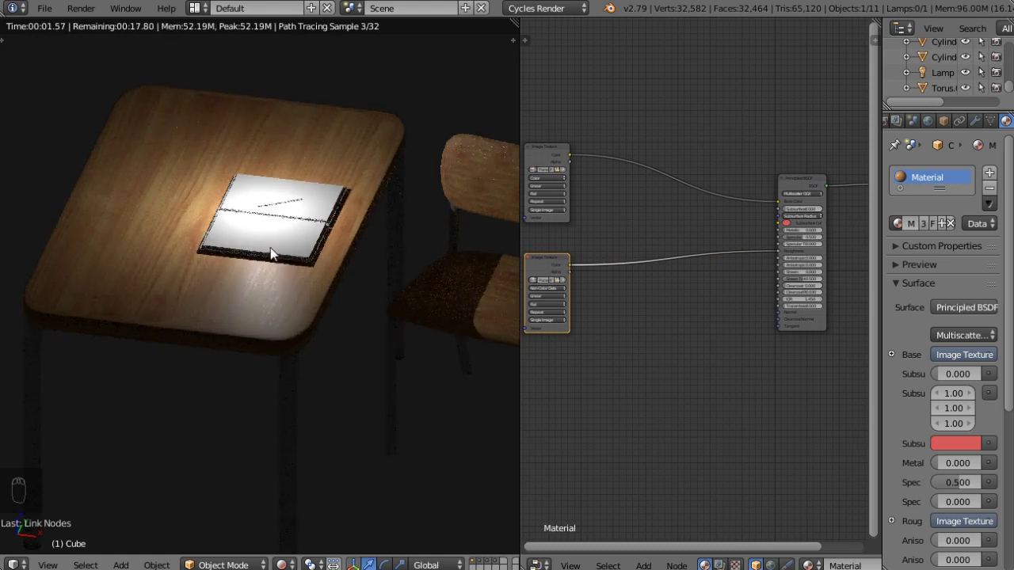
Step: Compare the tabletop's reflections with the roughness texture muted and unmuted, viewing the desk from a lower angle
key("m")
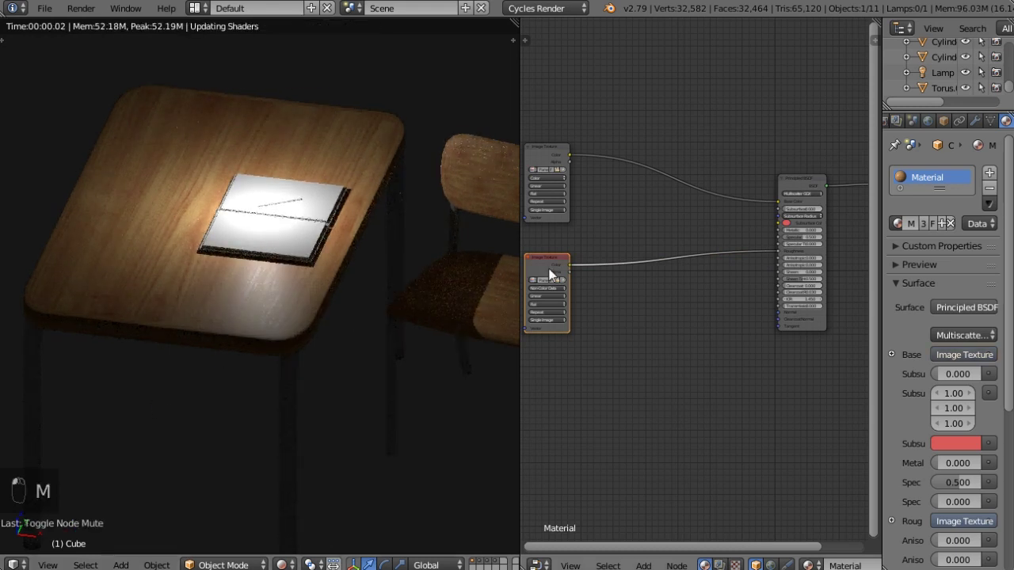
key("m")
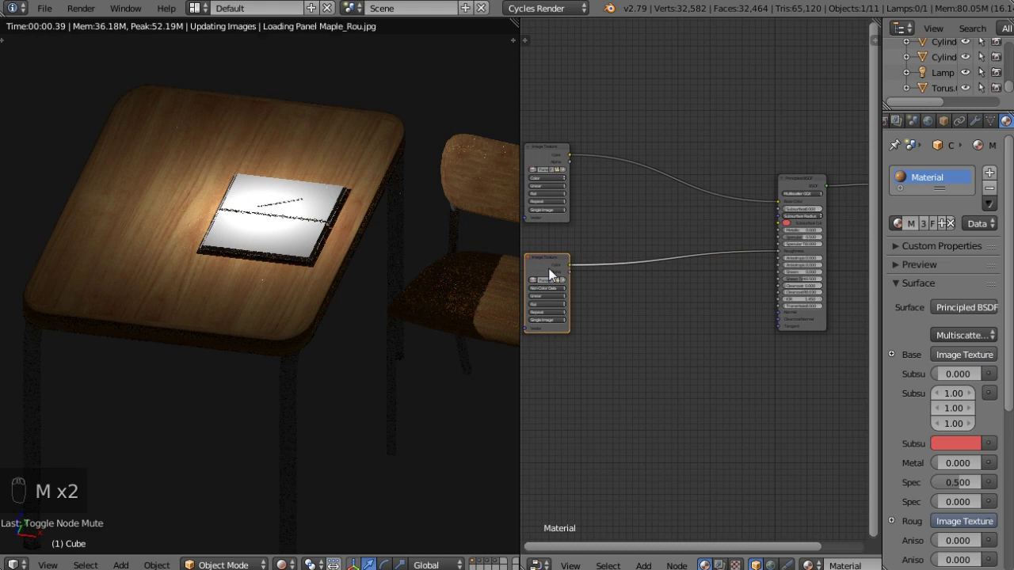
middle_click_drag(322, 328, 290, 318)
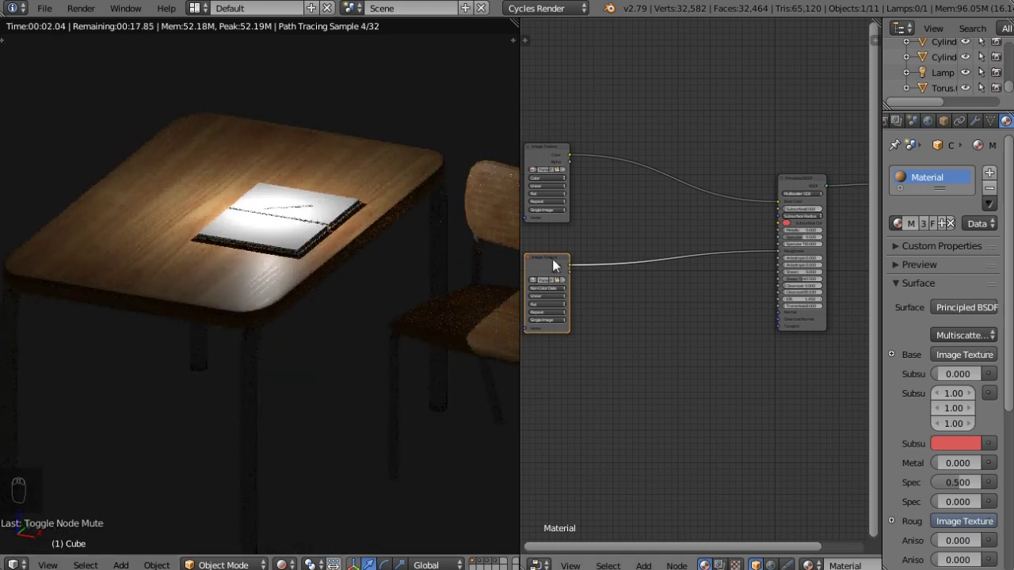
Step: Insert an Invert node between the roughness texture and the Principled BSDF's Roughness input, with its Fac at 0
left_click(550, 260)
key("shift+a")
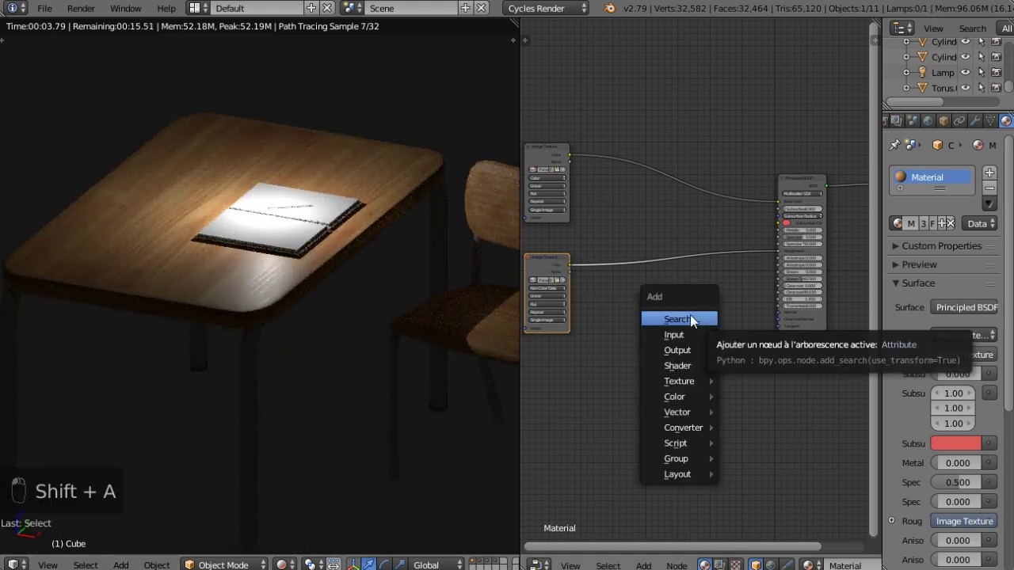
mouse_move(672, 407)
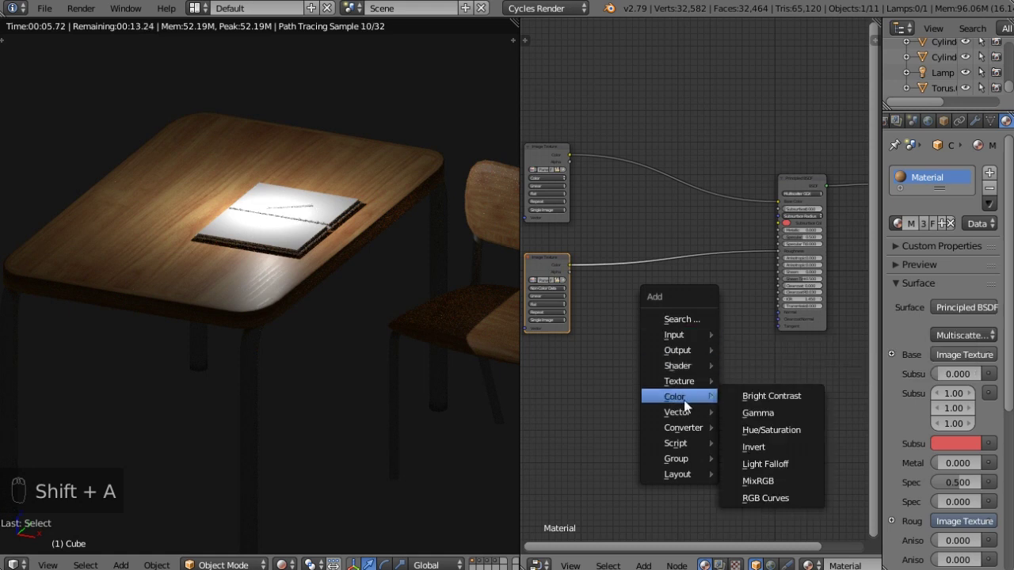
left_click(753, 444)
left_click(636, 251)
left_click_drag(672, 267, 662, 266)
middle_click_drag(250, 326, 326, 338)
left_click_drag(644, 264, 617, 266)
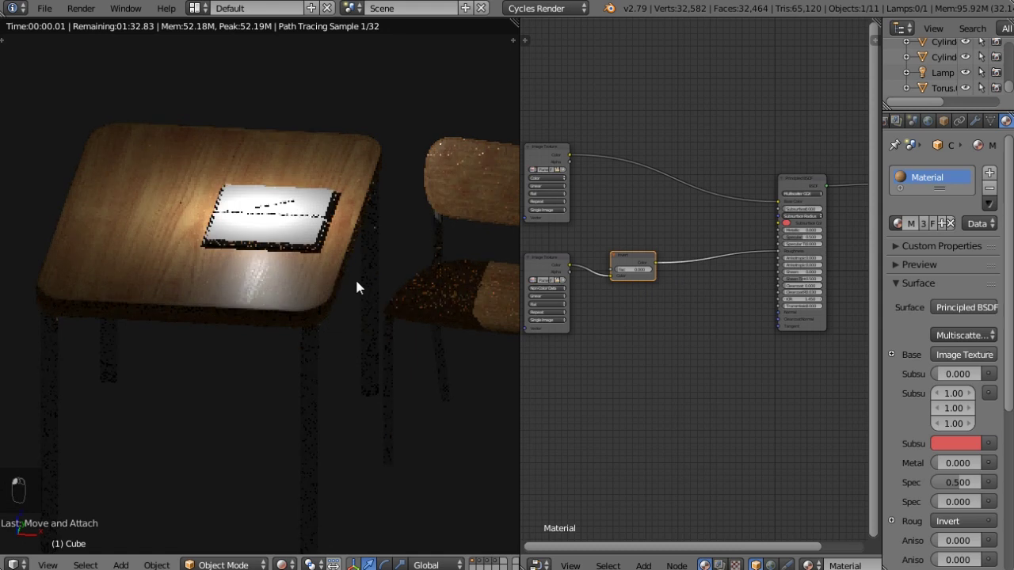
Step: Raise the Invert node's Fac to a partial inversion and check the tabletop's highlight from another angle
left_click(611, 274)
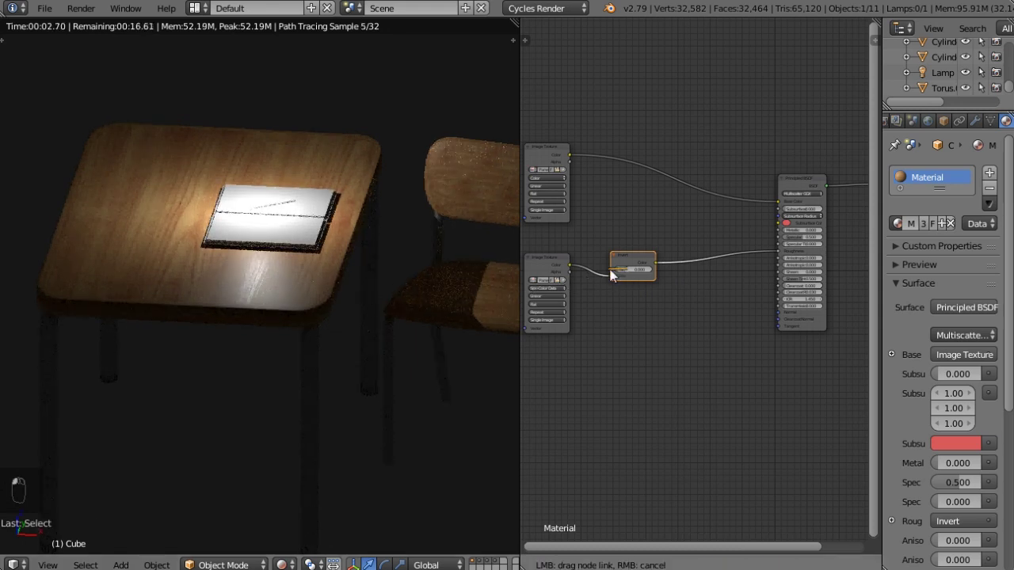
left_click_drag(620, 271, 651, 270)
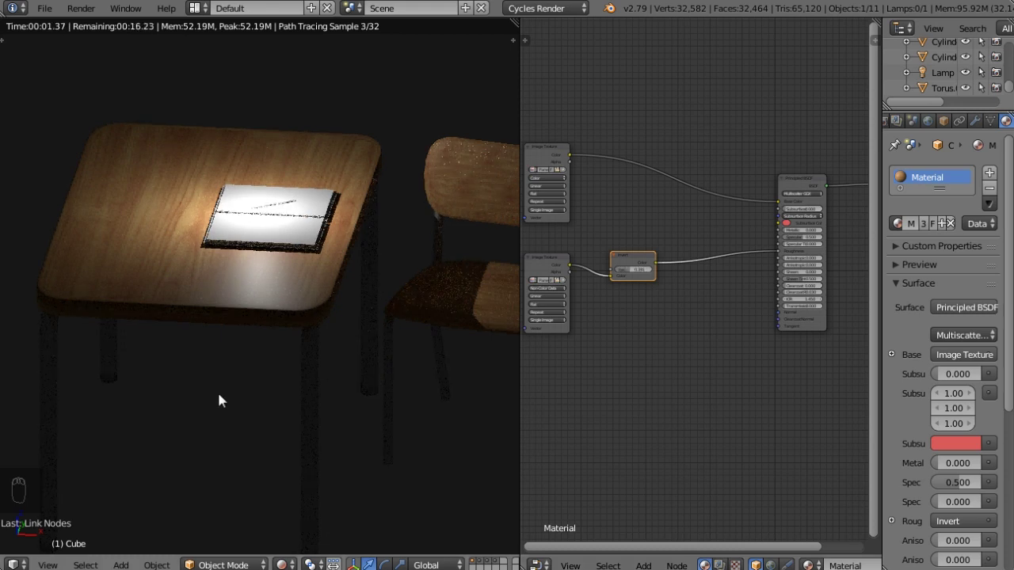
middle_click_drag(255, 390, 371, 385)
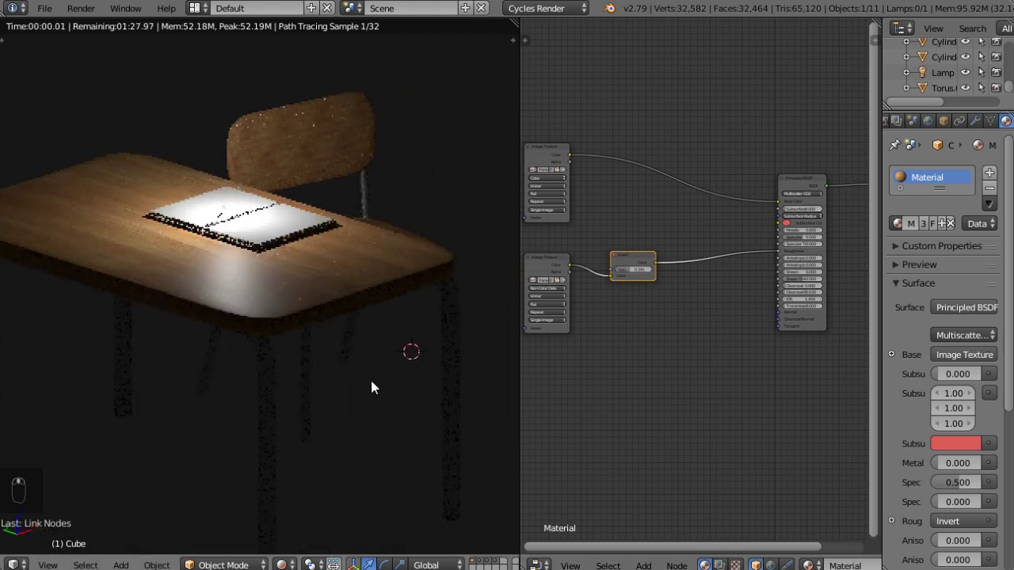
Step: Duplicate the roughness Image Texture node below the others and load Panel Maple_Nor.jpg into the copy
left_click(546, 271)
middle_click_drag(270, 327, 328, 335)
key("shift+d")
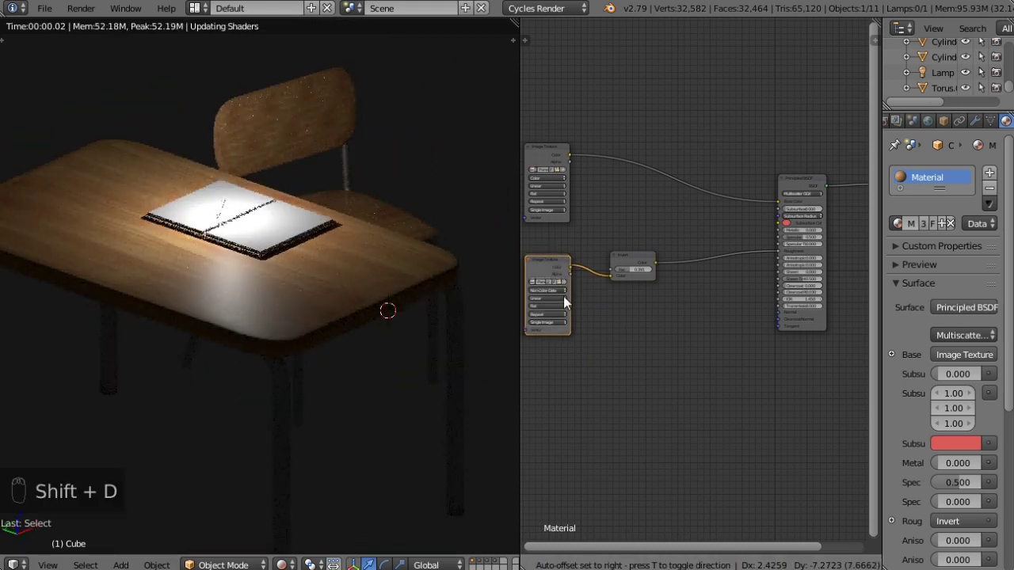
left_click(618, 398)
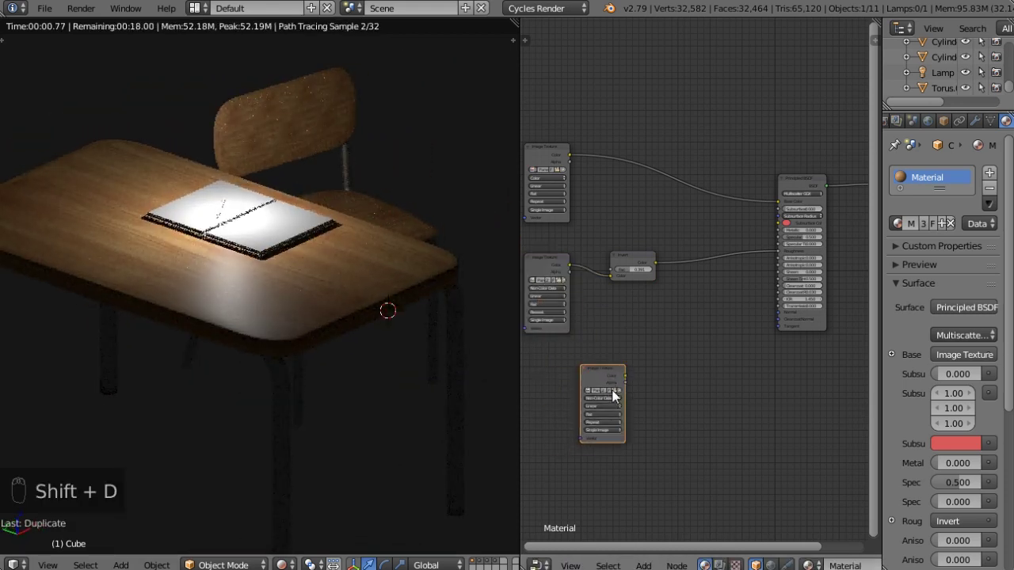
left_click(613, 390)
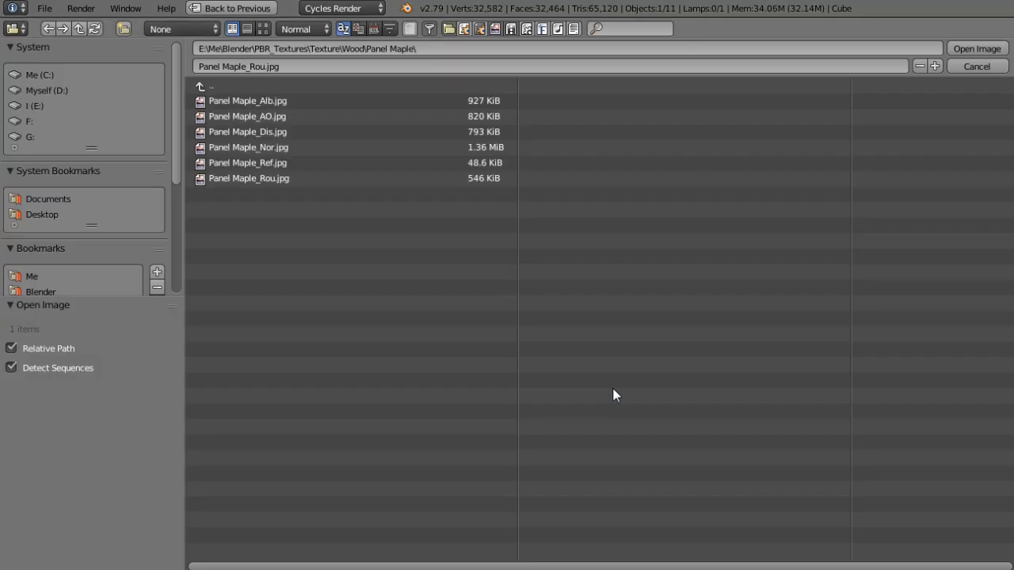
left_click(263, 29)
left_click(742, 152)
left_click(956, 49)
Step: Connect the Panel Maple_Nor.jpg texture's Color output to the Principled BSDF's Normal input, with the tabletop's corner shown close up
left_click_drag(778, 239, 773, 247)
scroll(270, 327, "up", 2)
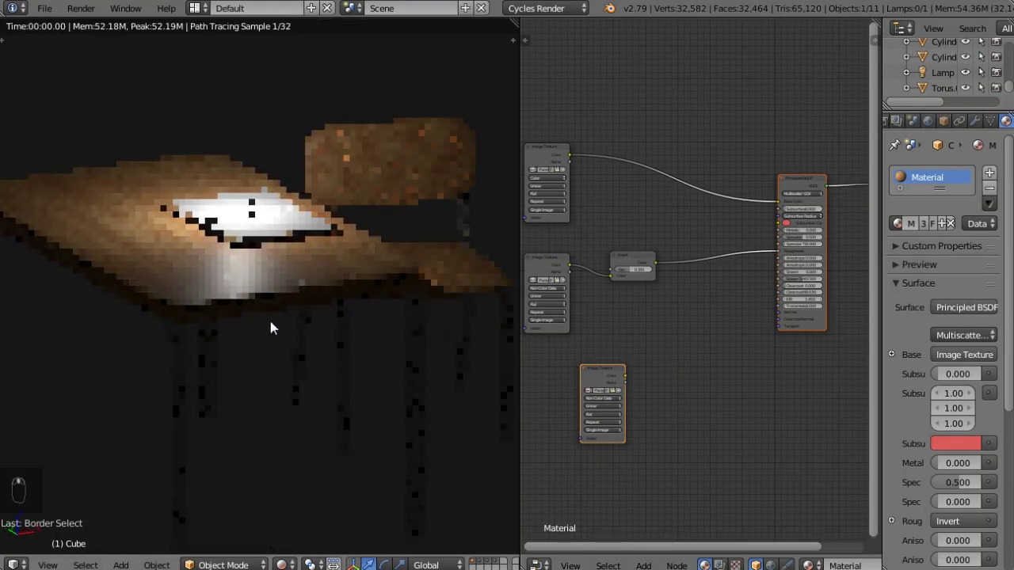
scroll(270, 327, "up", 5)
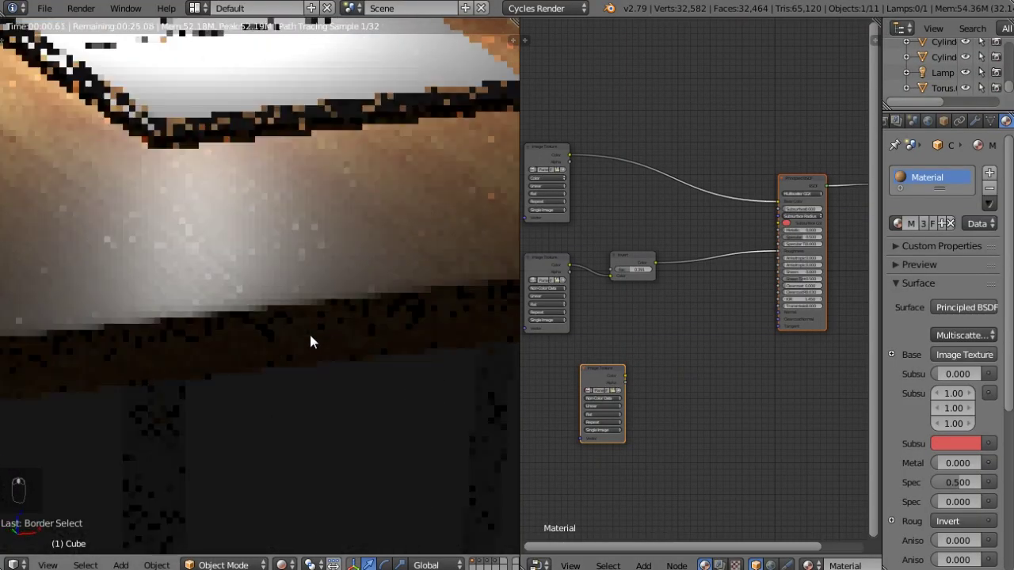
middle_click_drag(311, 336, 233, 322)
middle_click_drag(381, 298, 296, 301)
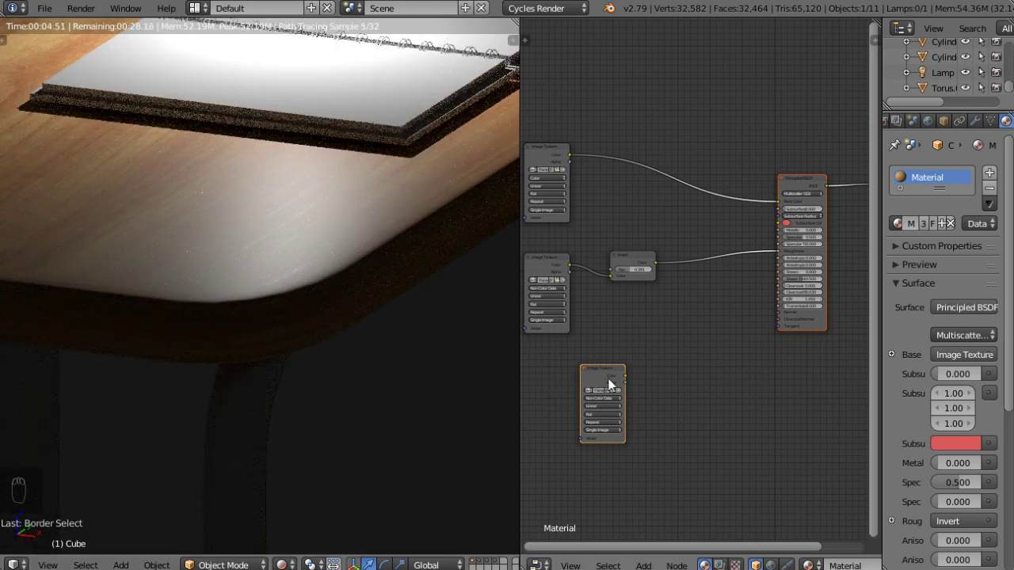
left_click_drag(586, 369, 570, 363)
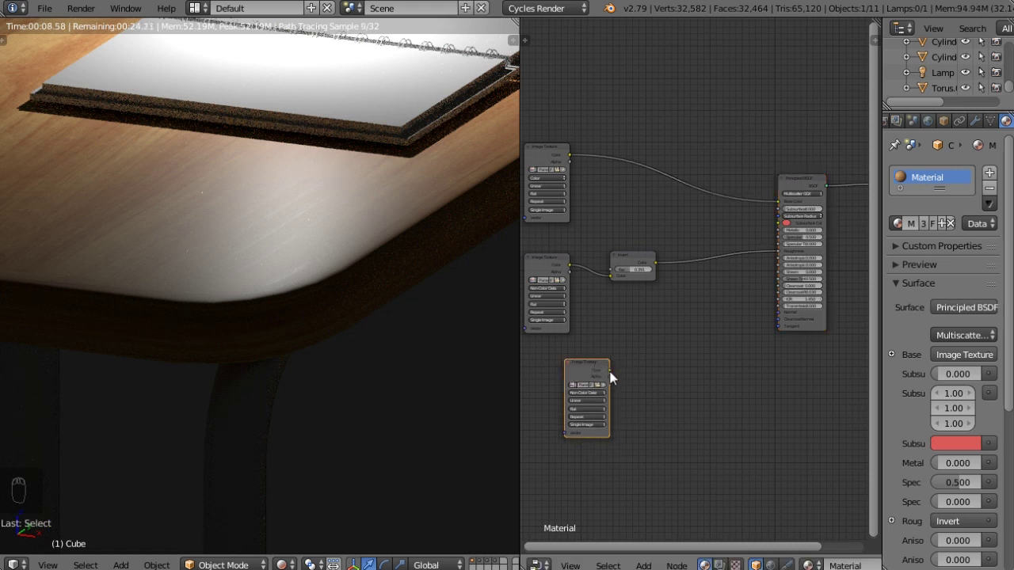
left_click_drag(609, 371, 687, 338)
left_click_drag(759, 312, 777, 312)
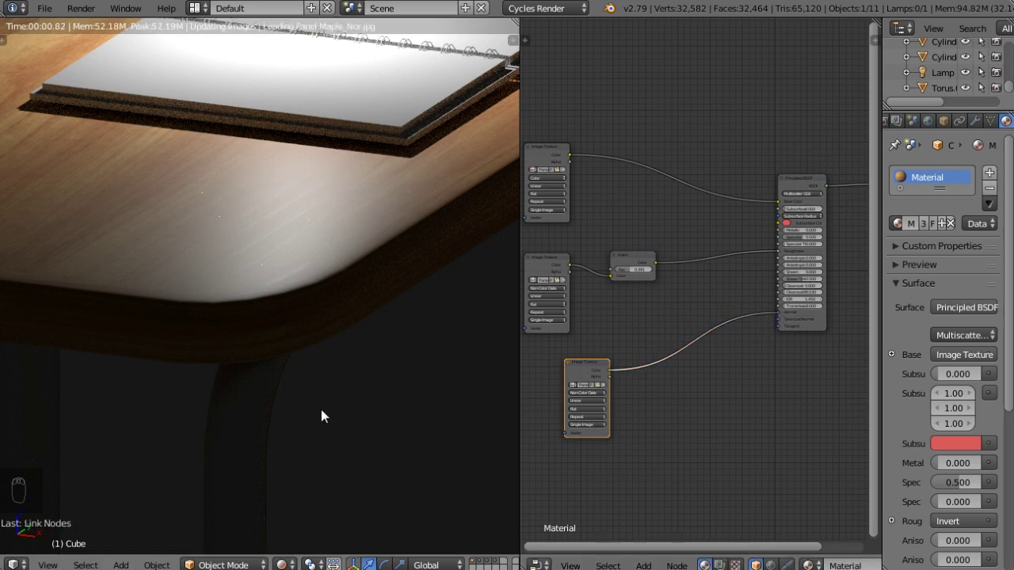
Step: Examine the wood grain at the tabletop's edge up close with the normal texture muted and unmuted
mouse_move(204, 261)
middle_mouse_down()
mouse_move(231, 272)
mouse_move(213, 266)
middle_mouse_up()
scroll(213, 267, "up", 3)
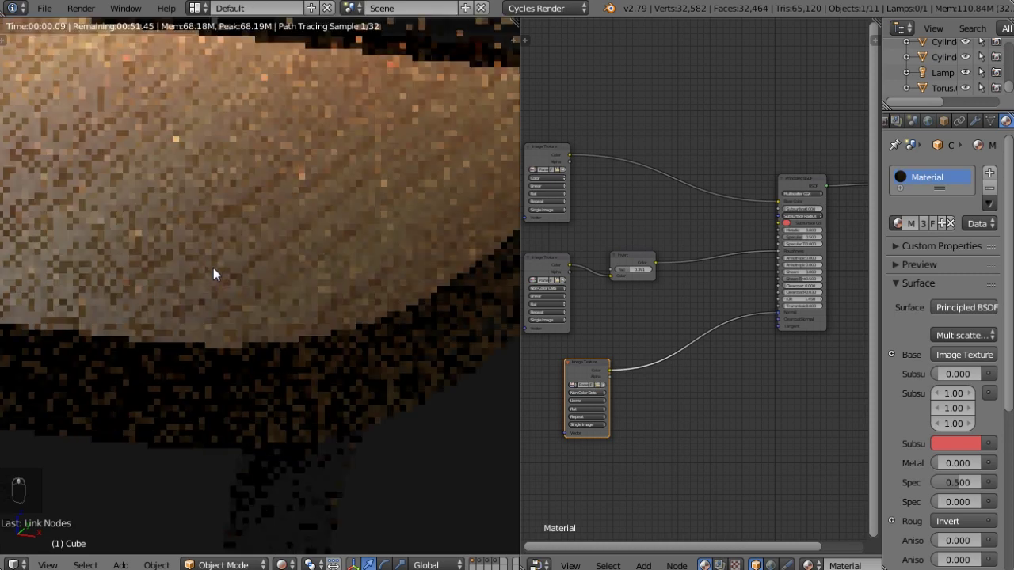
scroll(301, 184, "up", 1)
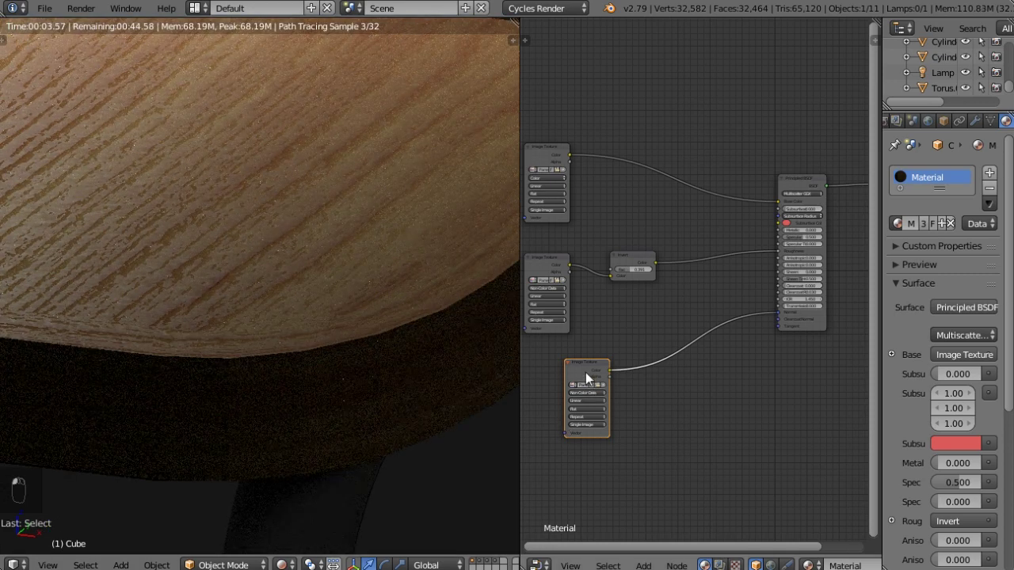
key("m")
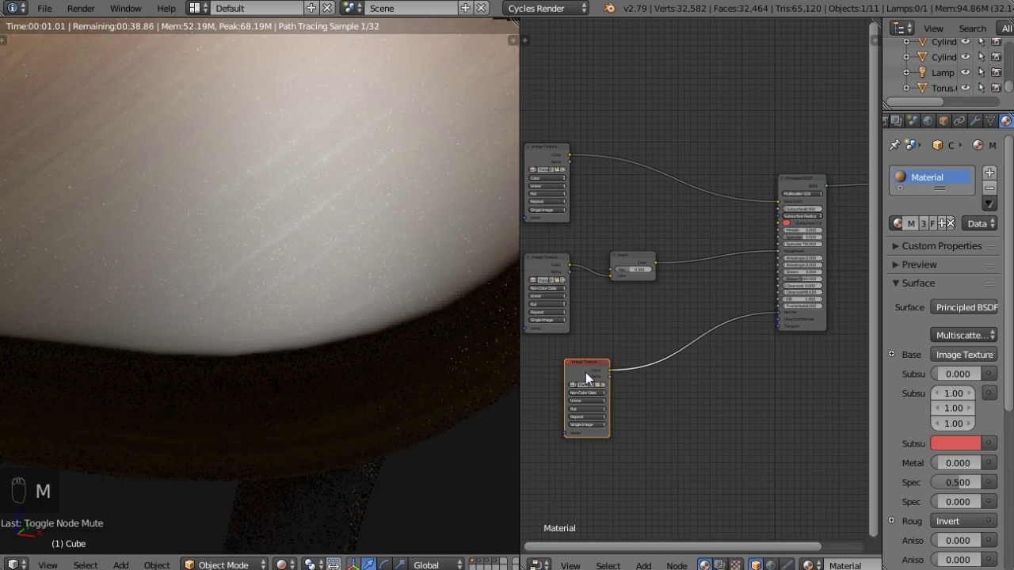
key("m")
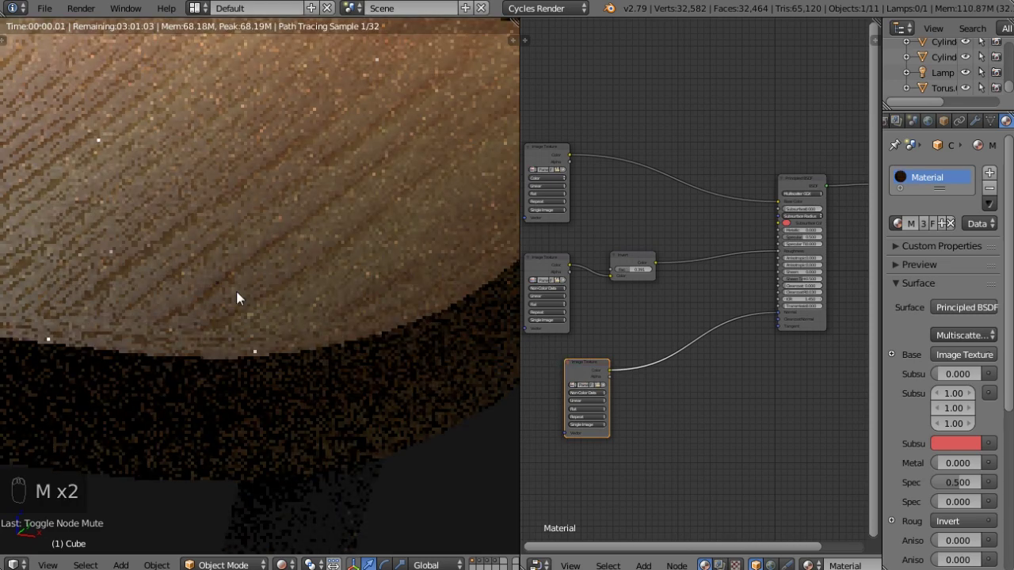
Step: Insert a Normal Map node between the Panel Maple_Nor.jpg texture and the Principled BSDF's Normal input, shifting the texture node aside for room
scroll(255, 252, "down", 3)
scroll(256, 266, "down", 4)
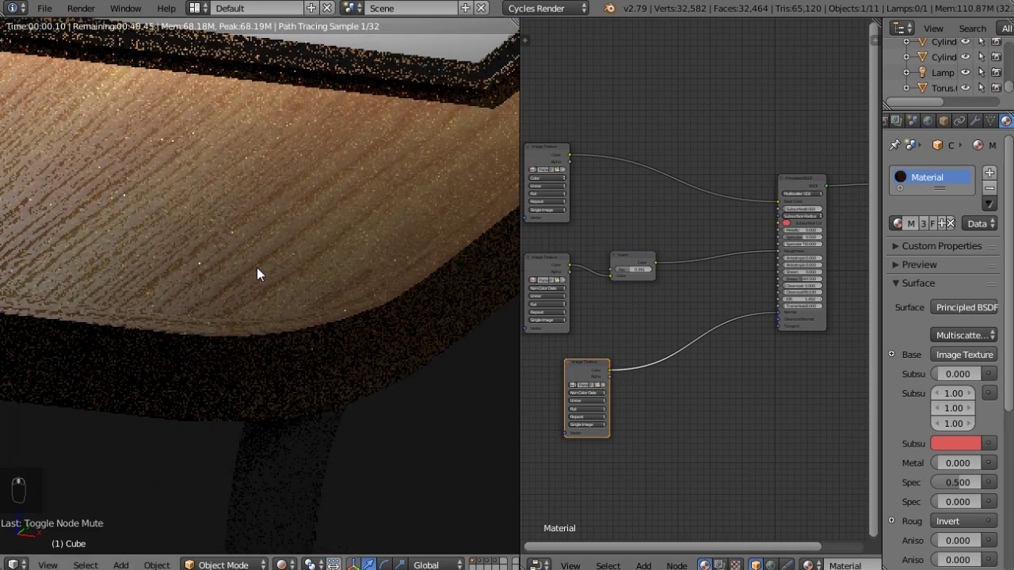
scroll(260, 277, "up", 6)
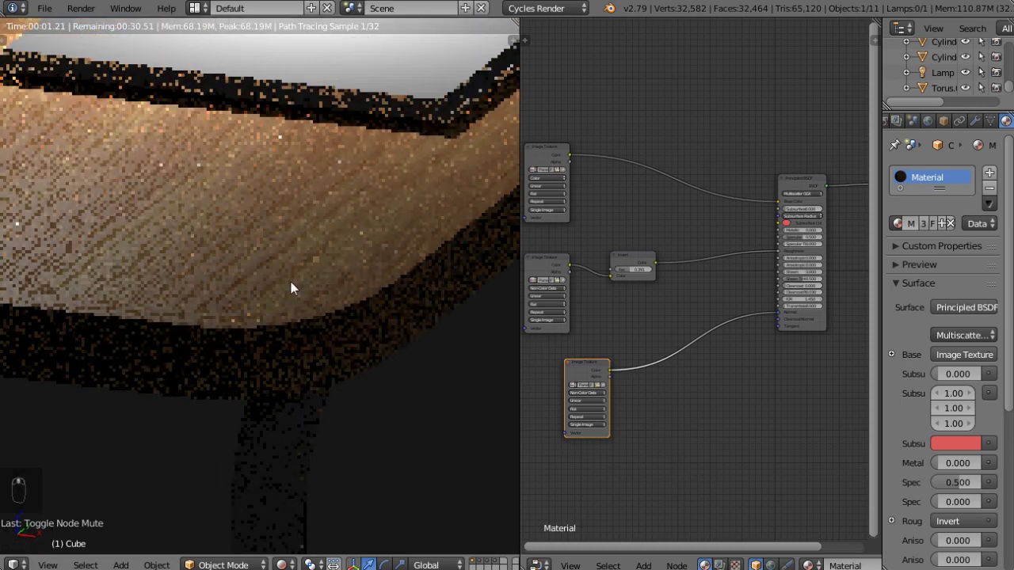
middle_click_drag(275, 331, 201, 299)
left_click_drag(565, 365, 545, 366)
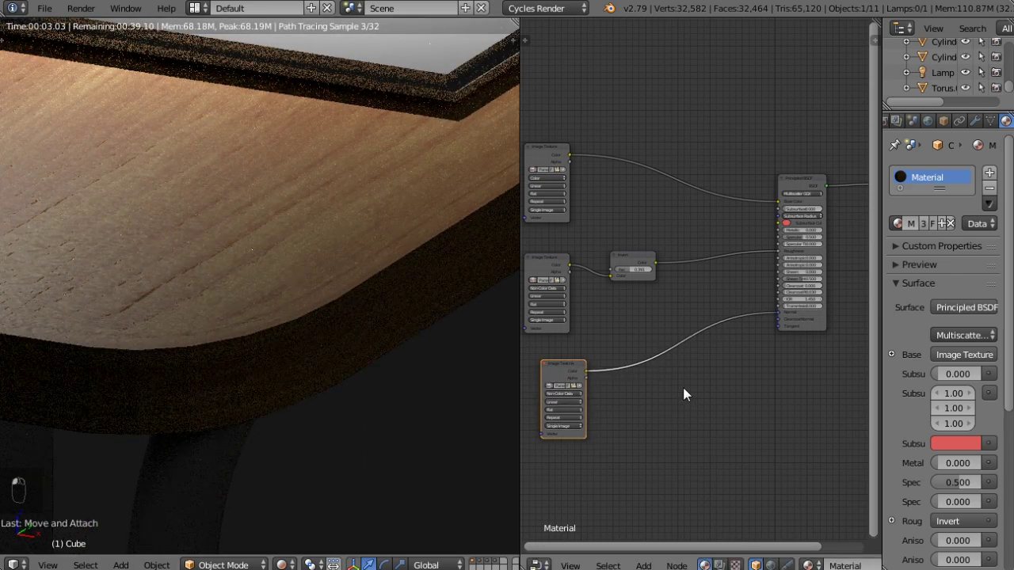
key("shift+a")
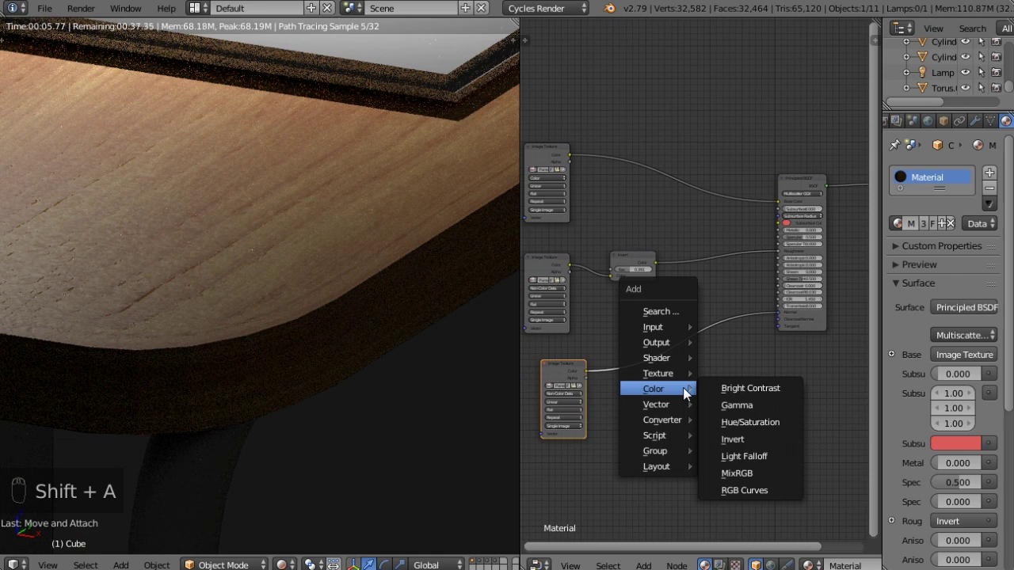
mouse_move(662, 405)
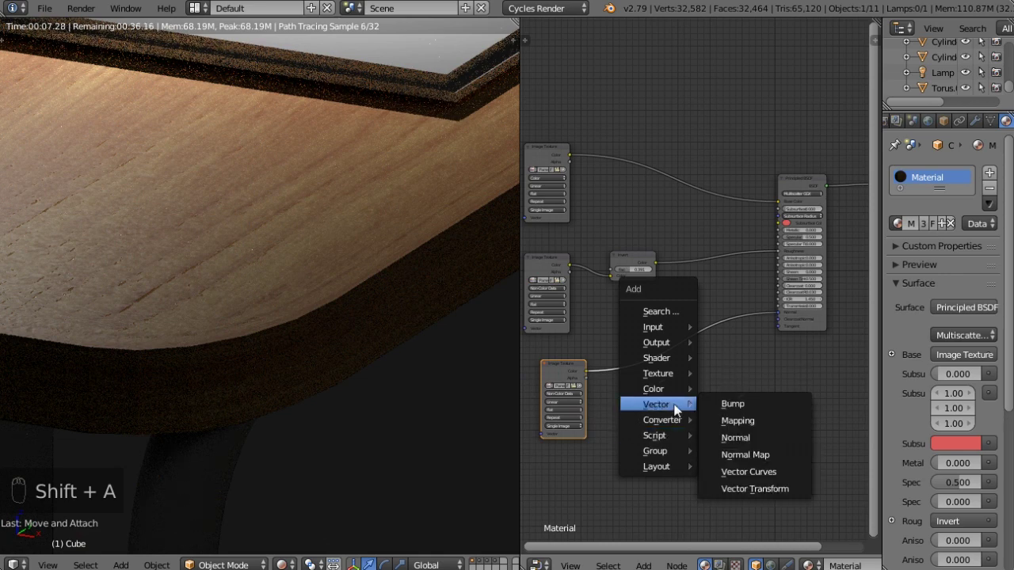
left_click(728, 453)
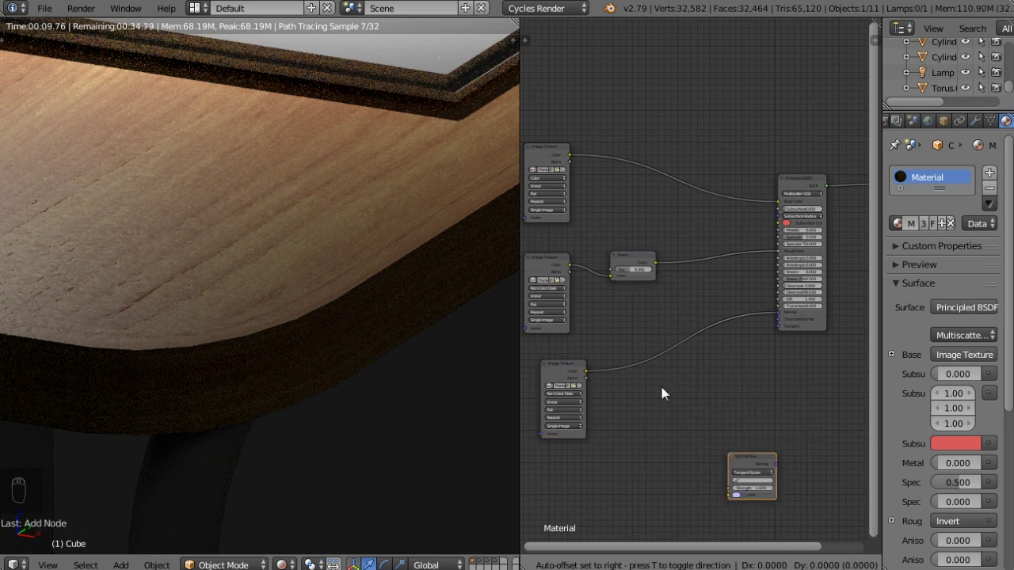
left_click(642, 323)
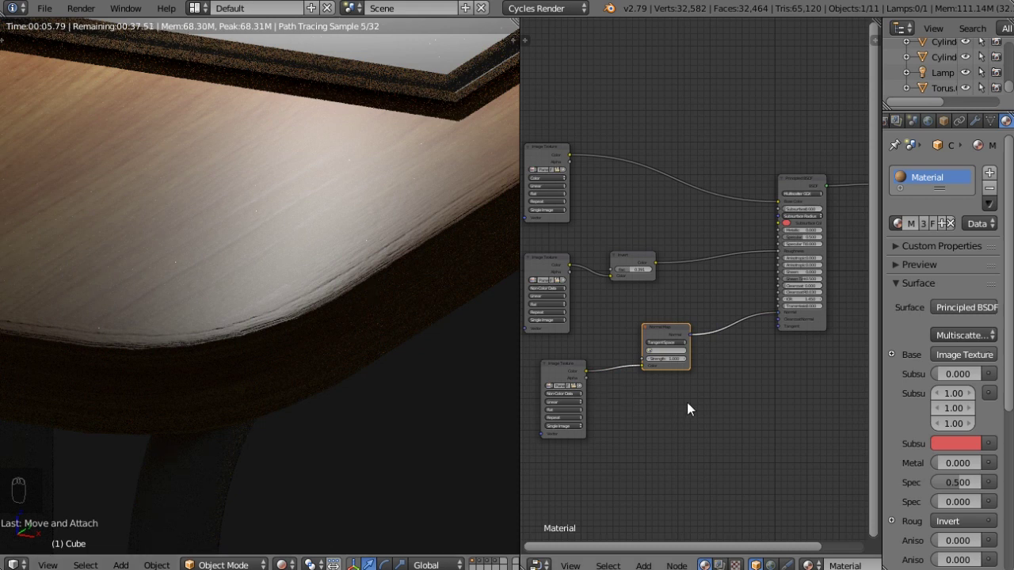
Step: Examine the tabletop with the Normal Map node applied, up close and with the whole desk and chair, leaving all objects deselected
scroll(639, 356, "up", 3)
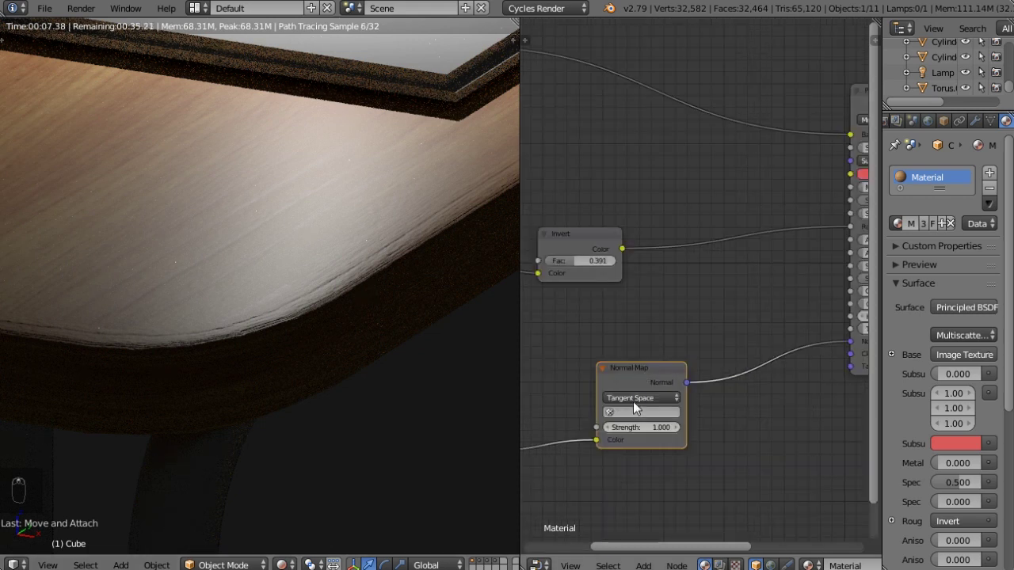
middle_click_drag(626, 413, 638, 390)
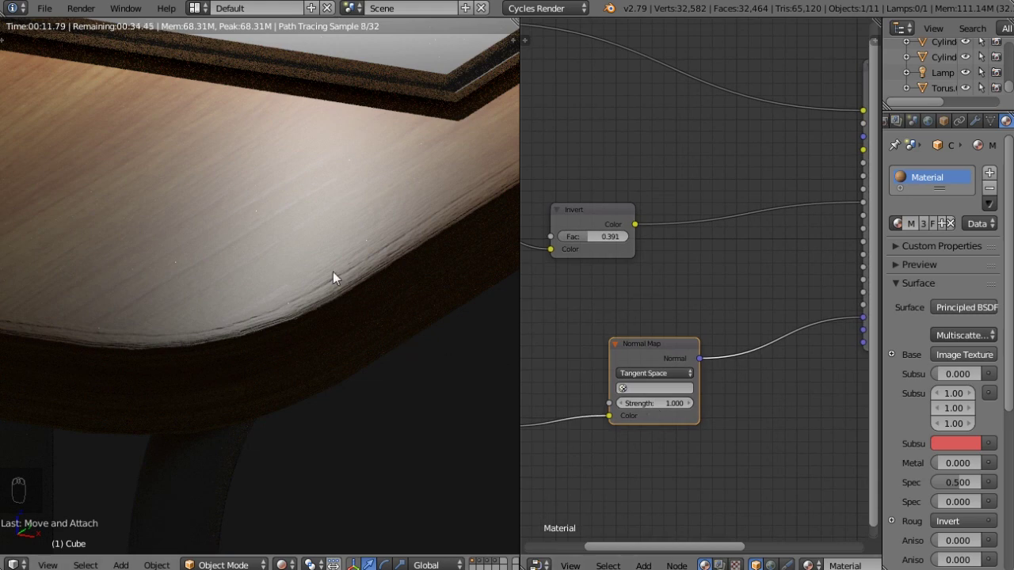
scroll(333, 272, "down", 4)
scroll(309, 271, "down", 5)
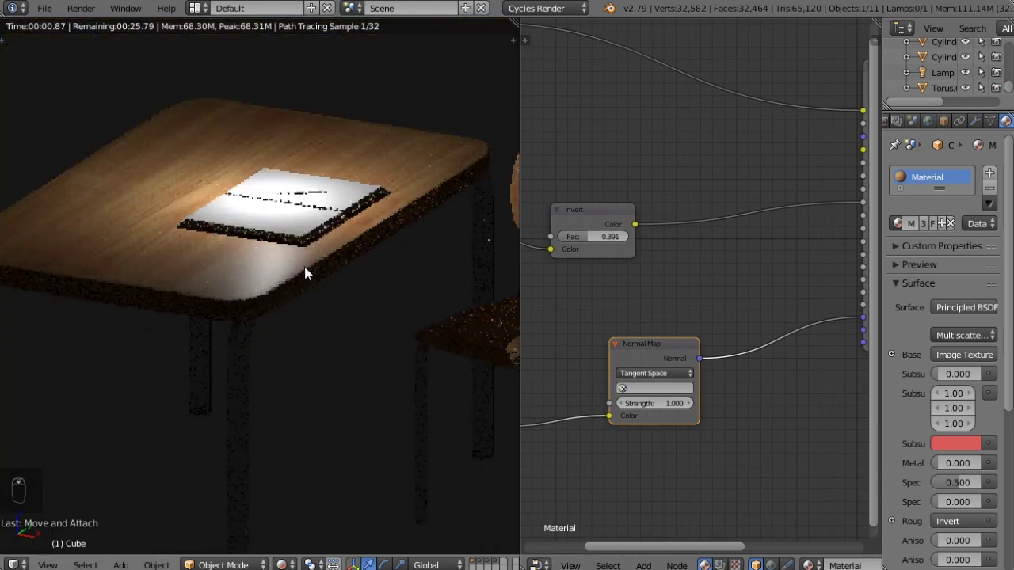
middle_click_drag(259, 281, 236, 309)
key("a")
key("a")
key("a")
key("a")
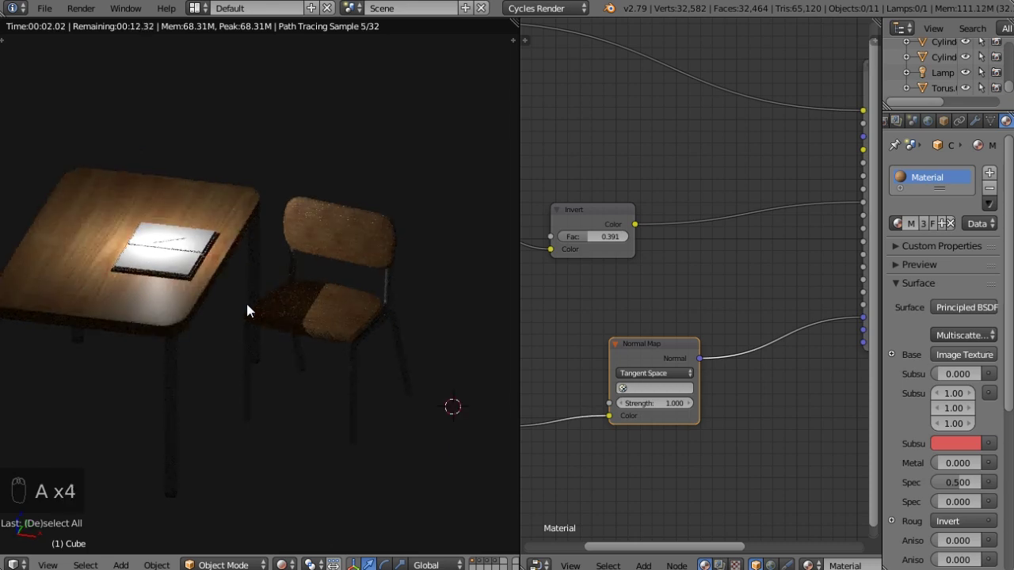
Step: Switch the viewport to solid shading and select the open notebook on the desk
key("z")
key("z")
key("z")
middle_click_drag(234, 322, 152, 293)
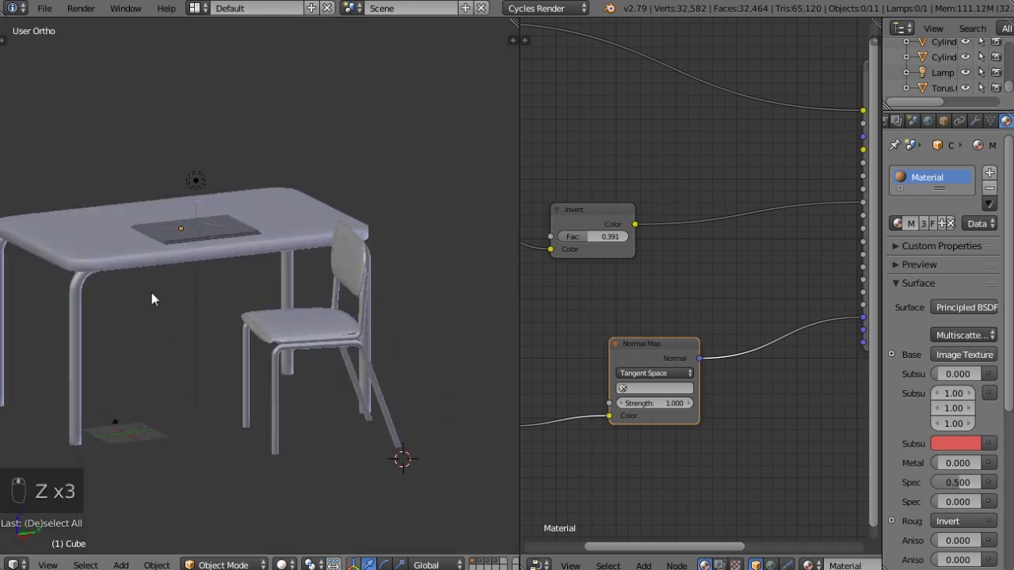
scroll(151, 293, "up", 6)
middle_click_drag(140, 270, 156, 206)
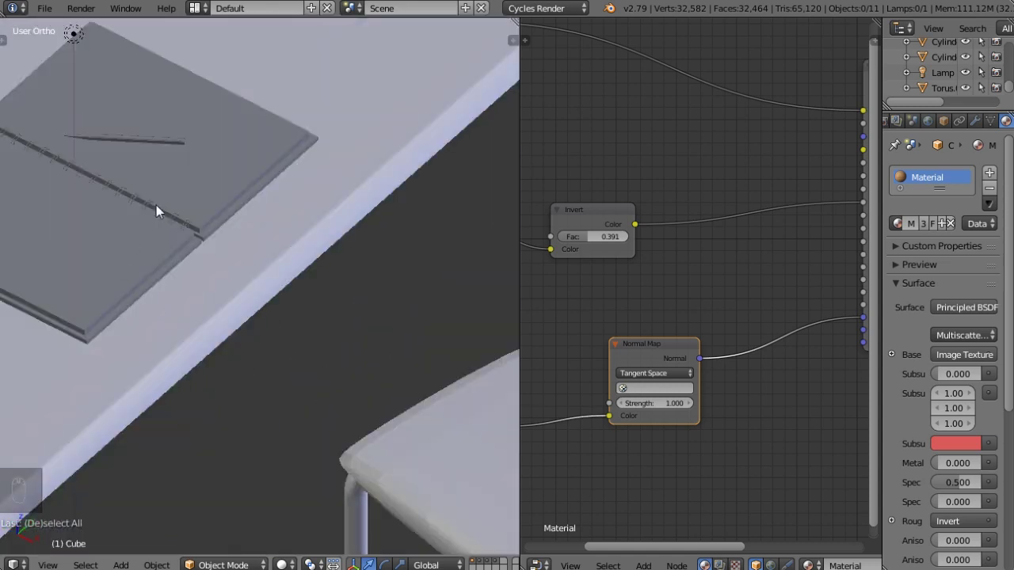
right_click(225, 172)
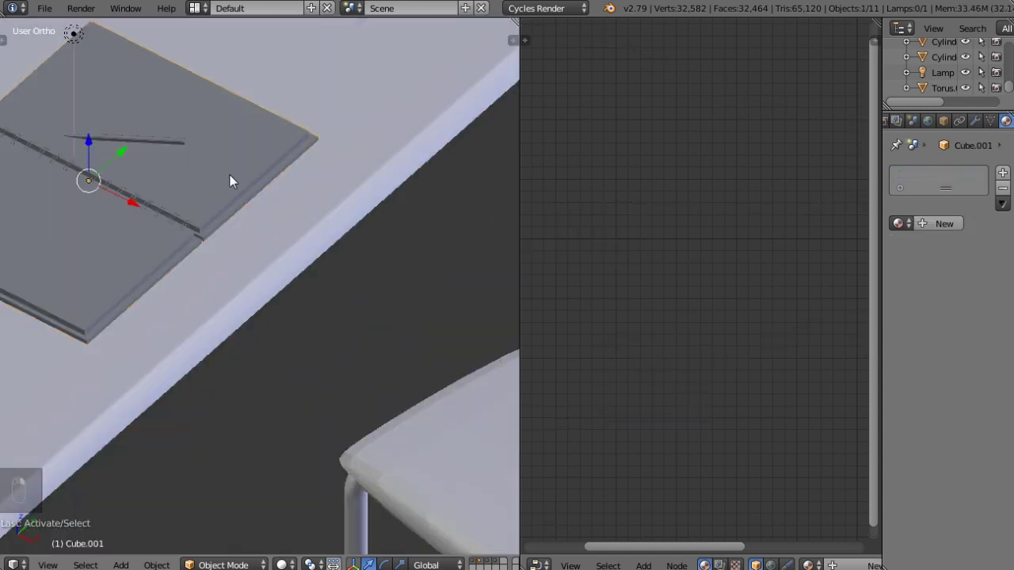
middle_click_drag(222, 153, 178, 160)
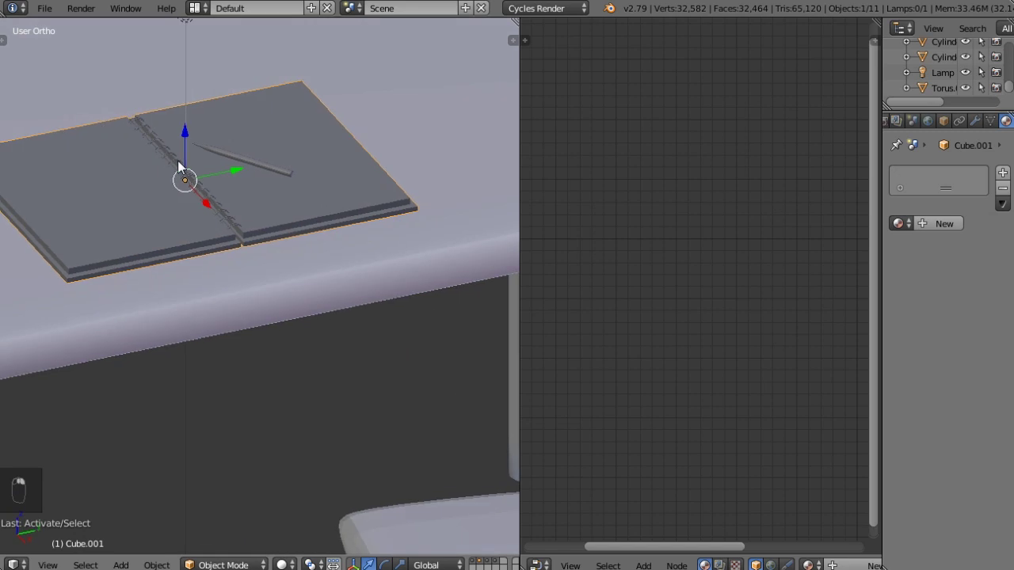
Step: Give the notebook a new material named Cover
left_click(941, 225)
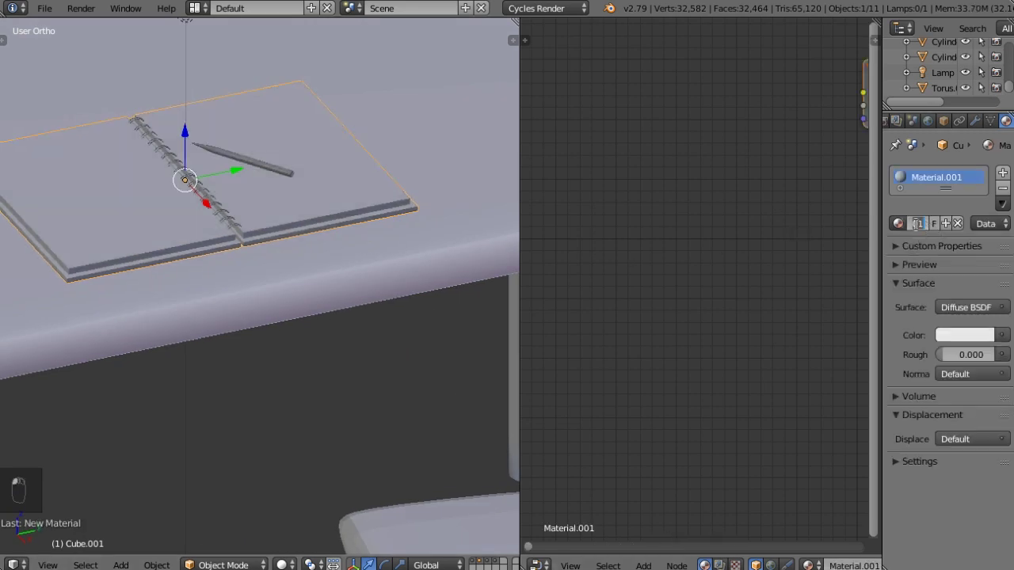
left_click(917, 224)
type("Covr")
key("Return")
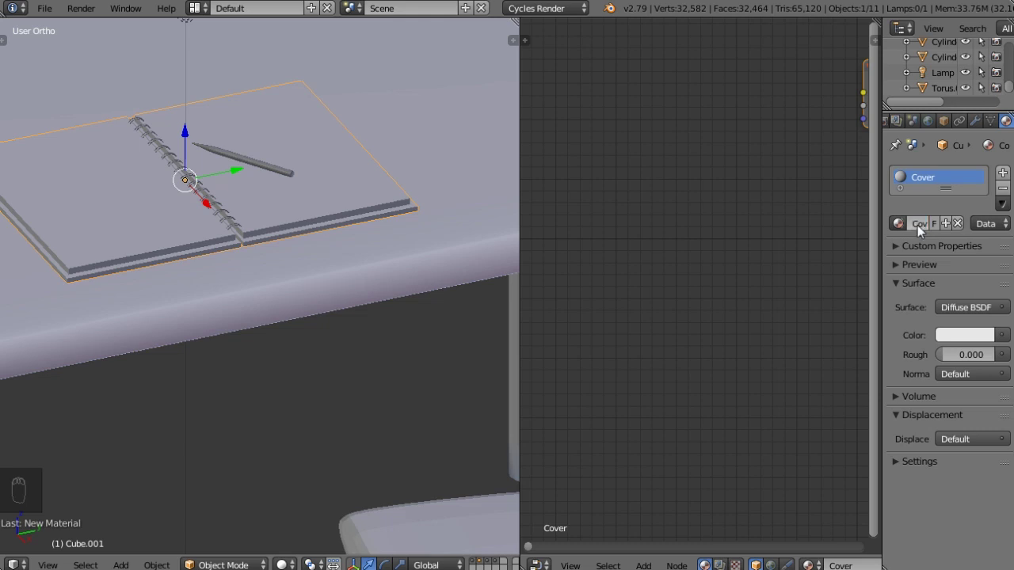
Step: Change the Node Editor area into a second 3D View showing the desk and chair
middle_click_drag(272, 198, 310, 204, "shift")
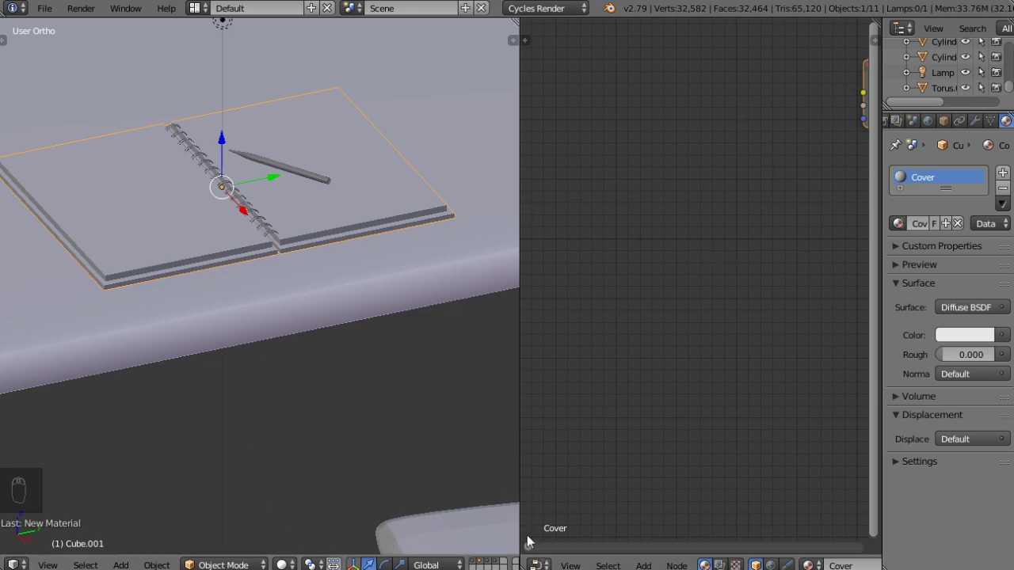
left_click(538, 565)
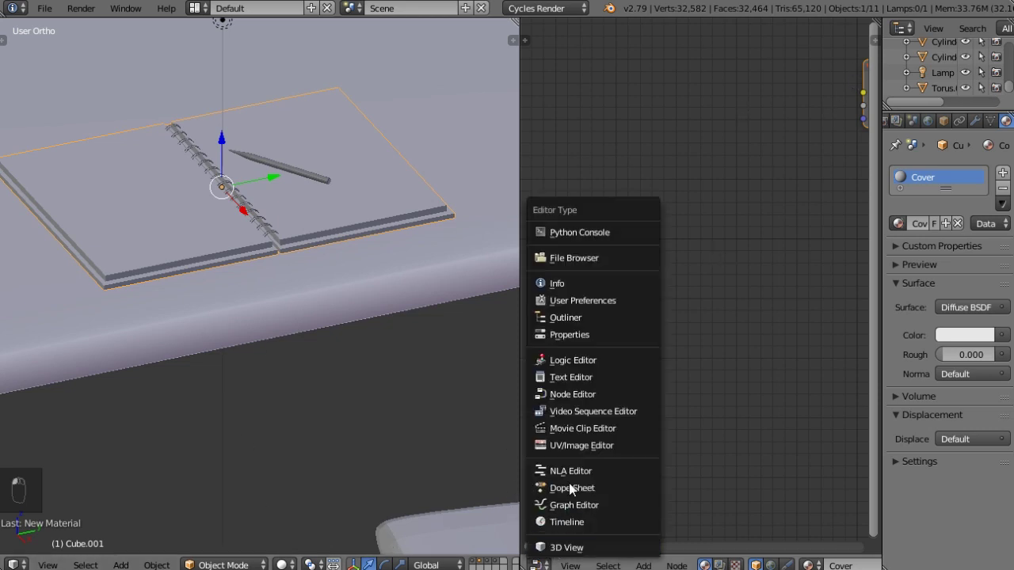
left_click(564, 547)
scroll(692, 338, "up", 2)
scroll(643, 336, "down", 3)
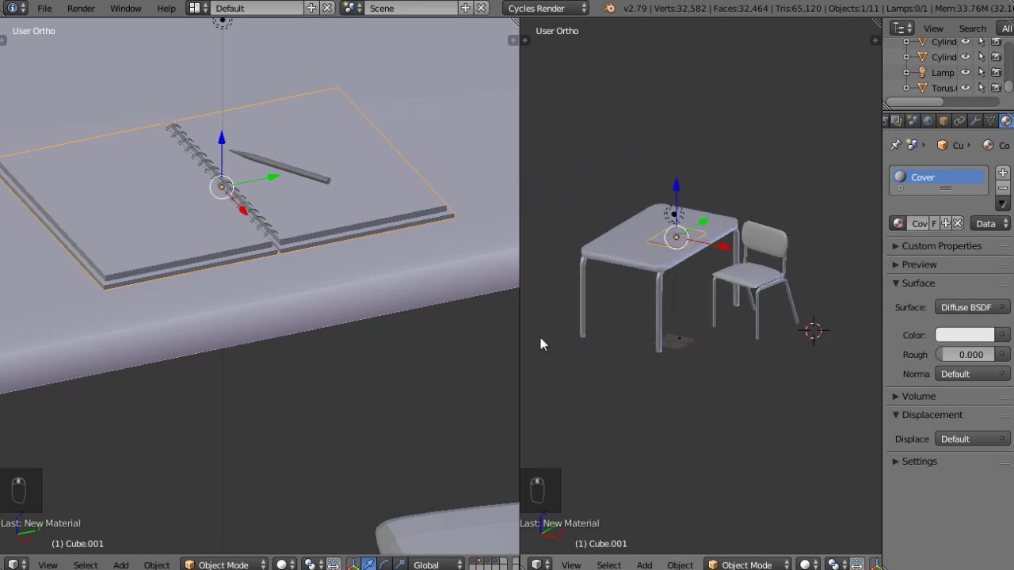
Step: Set the larger 3D View's viewport shading to Material with the notebook framed close up
scroll(339, 300, "down", 3)
middle_click_drag(339, 300, 294, 310)
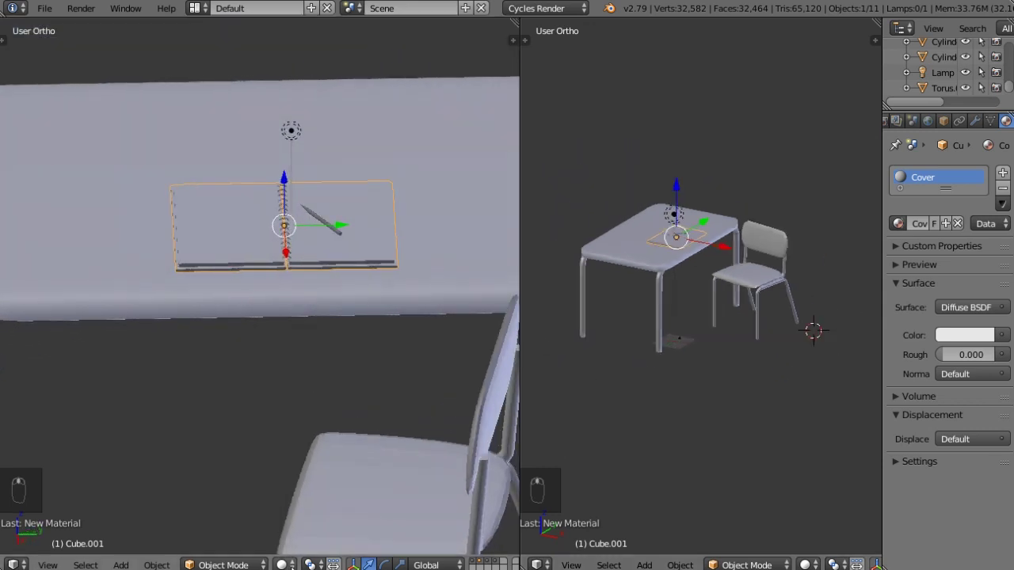
left_click(283, 565)
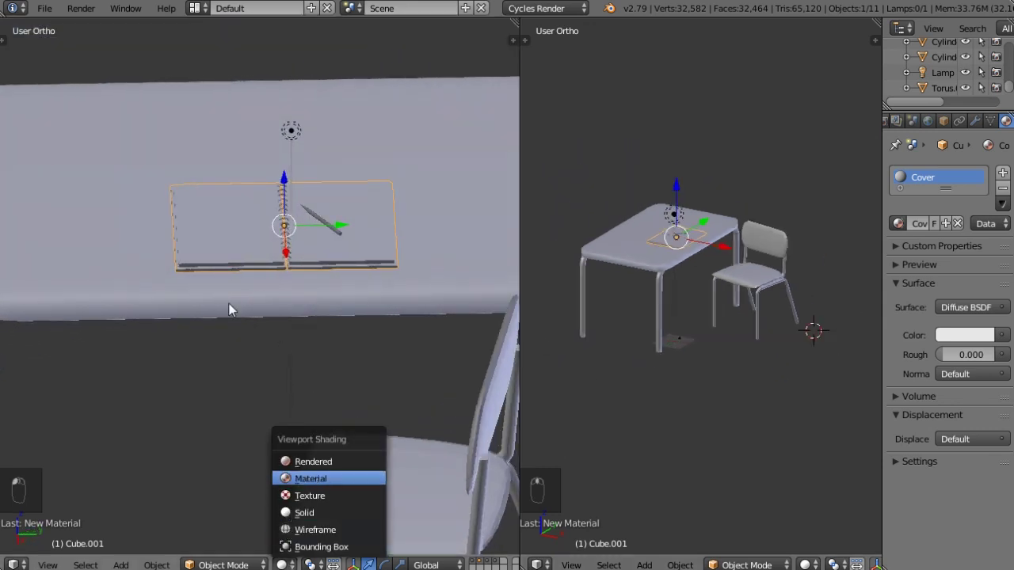
left_click(311, 479)
scroll(288, 235, "up", 3)
mouse_move(285, 225)
middle_mouse_down("shift")
mouse_move(241, 280)
mouse_move(232, 275)
mouse_move(253, 279)
middle_mouse_up("shift")
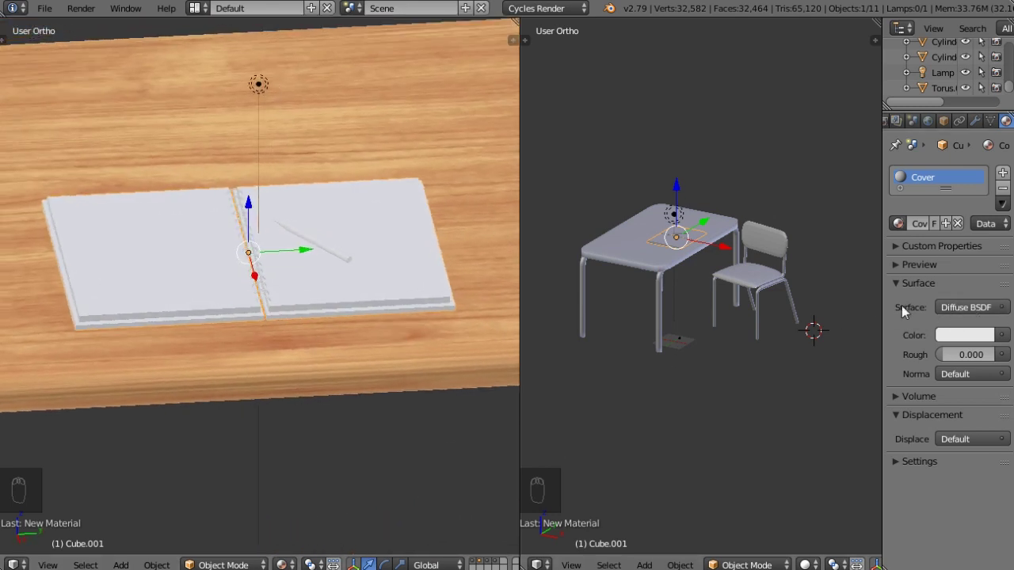
Step: Set the Cover material's diffuse colour to black, with R, G and B at 0
left_click(957, 337)
left_click_drag(985, 150, 983, 230)
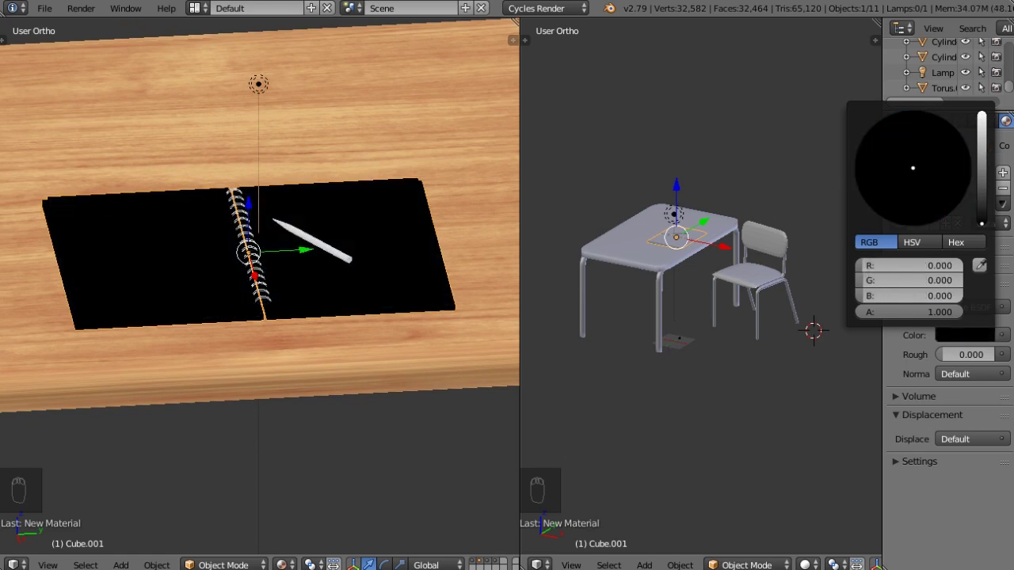
middle_click_drag(233, 377, 862, 362)
Step: Try a brighter, tinted diffuse colour on the Cover material, then darken it to black again
left_click(964, 337)
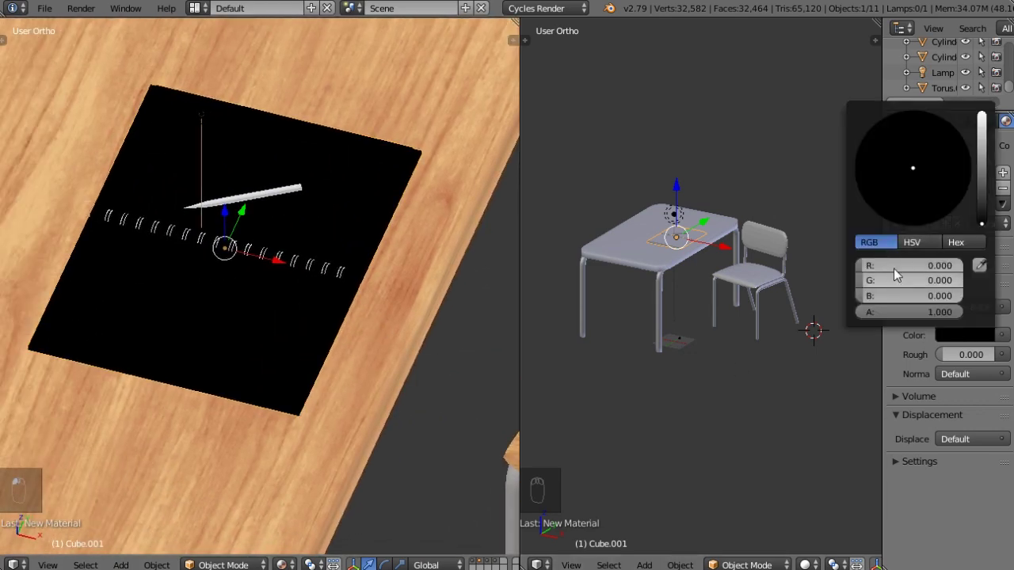
left_click(974, 336)
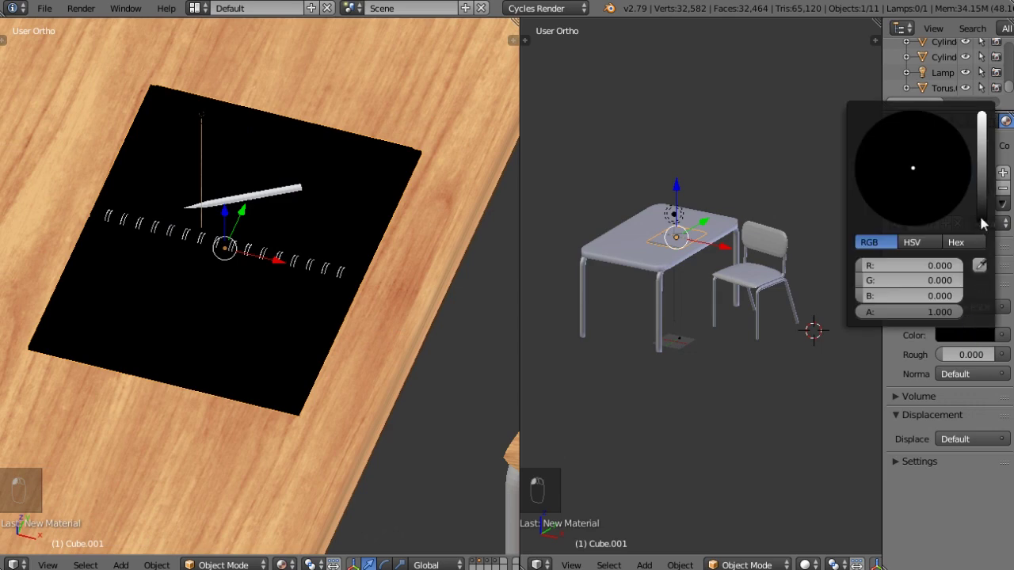
left_click_drag(982, 225, 982, 115)
left_click_drag(912, 168, 938, 181)
left_click_drag(978, 143, 982, 225)
Step: Enter Edit Mode on the notebook, switch to face selection and select the top face of the page block without the pencil
middle_click_drag(242, 292, 210, 175)
key("Tab")
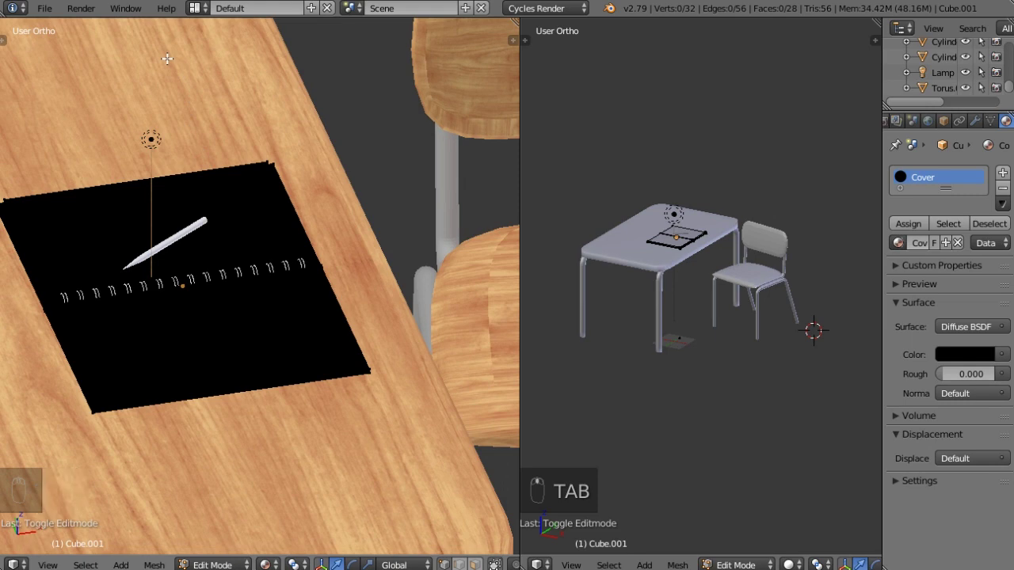
key("ctrl+Tab")
left_click(124, 95)
middle_click_drag(253, 168, 202, 258)
right_click(206, 289)
scroll(177, 290, "down", 1)
middle_click_drag(176, 290, 283, 265)
scroll(242, 300, "up", 3)
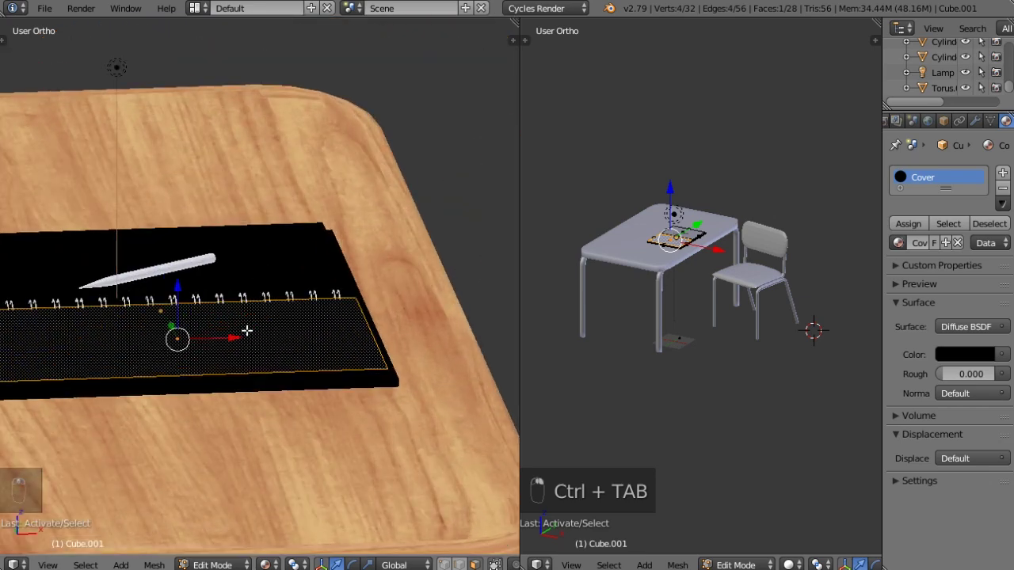
Step: Extend the selection with the outer side faces of the page block without the pencil, using the second 3D View
scroll(683, 288, "up", 8)
scroll(691, 170, "up", 6)
right_click(595, 351, "shift")
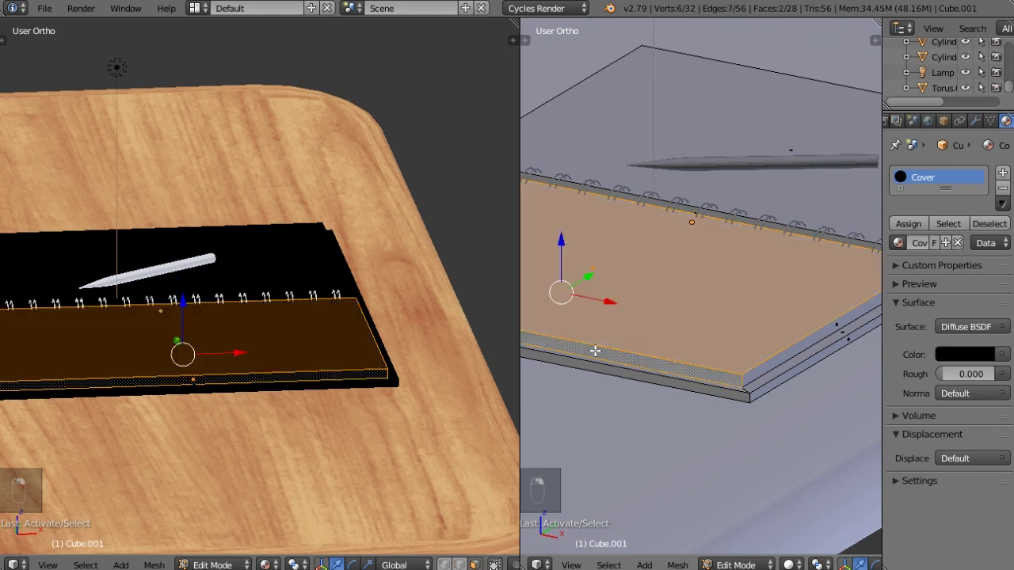
right_click(814, 341, "shift")
middle_click_drag(785, 326, 811, 334)
right_click(751, 326, "shift")
Step: Add the top face and the outer side faces of the page block under the pencil to the selection
middle_click_drag(648, 304, 651, 290)
right_click(641, 290, "shift")
middle_click_drag(583, 288, 645, 307)
right_click(643, 304, "shift")
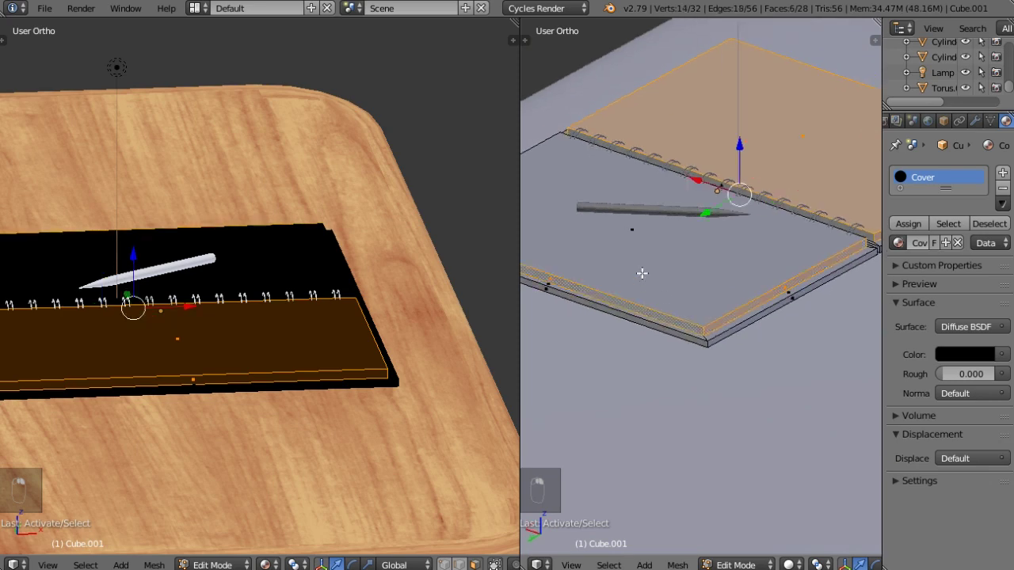
right_click(641, 263, "shift")
middle_click_drag(641, 261, 622, 350)
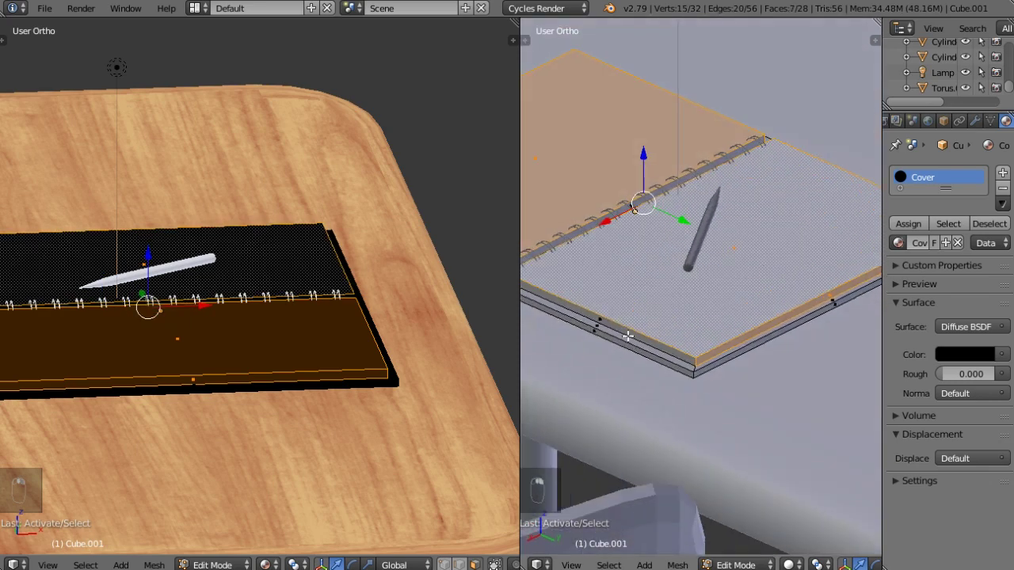
right_click(622, 330, "shift")
Step: Add the pencil-side page block's inner face along the spiral binding to the selection and create a second material slot for the notebook
middle_click_drag(575, 308, 706, 303)
scroll(692, 318, "up", 4)
scroll(692, 318, "up", 3)
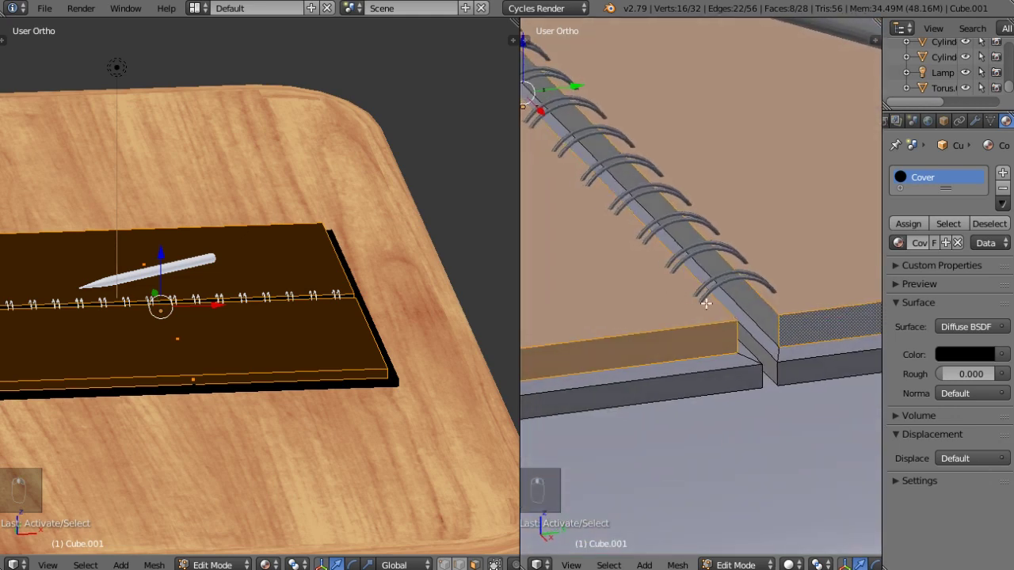
right_click(751, 303, "shift")
scroll(665, 231, "down", 6)
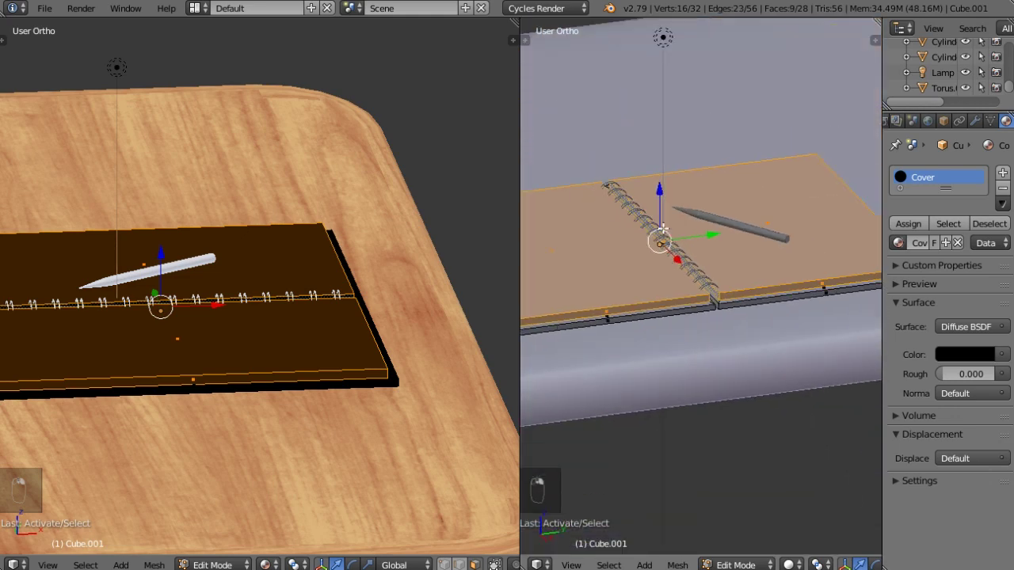
middle_click_drag(732, 240, 710, 282)
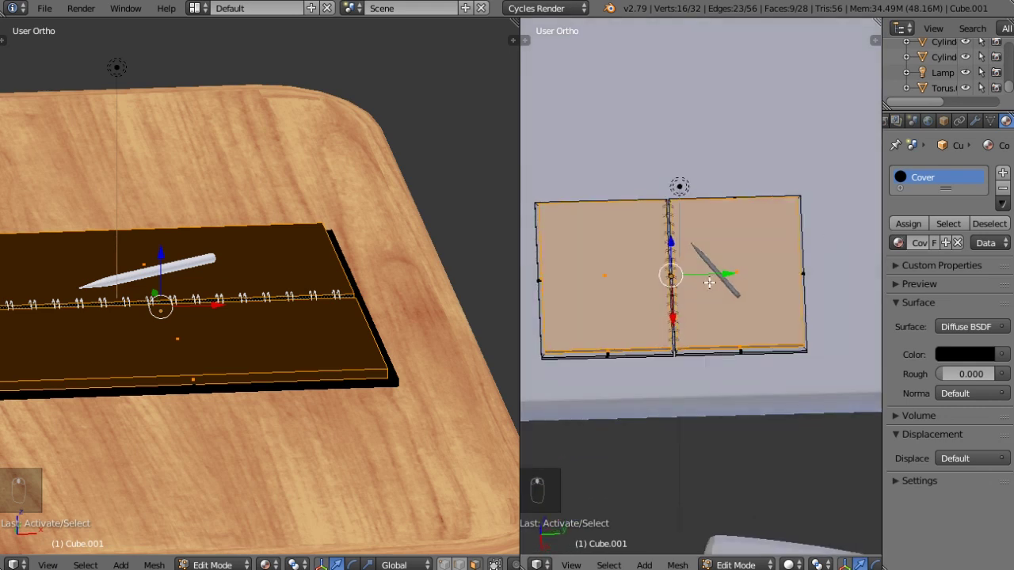
left_click(1003, 176)
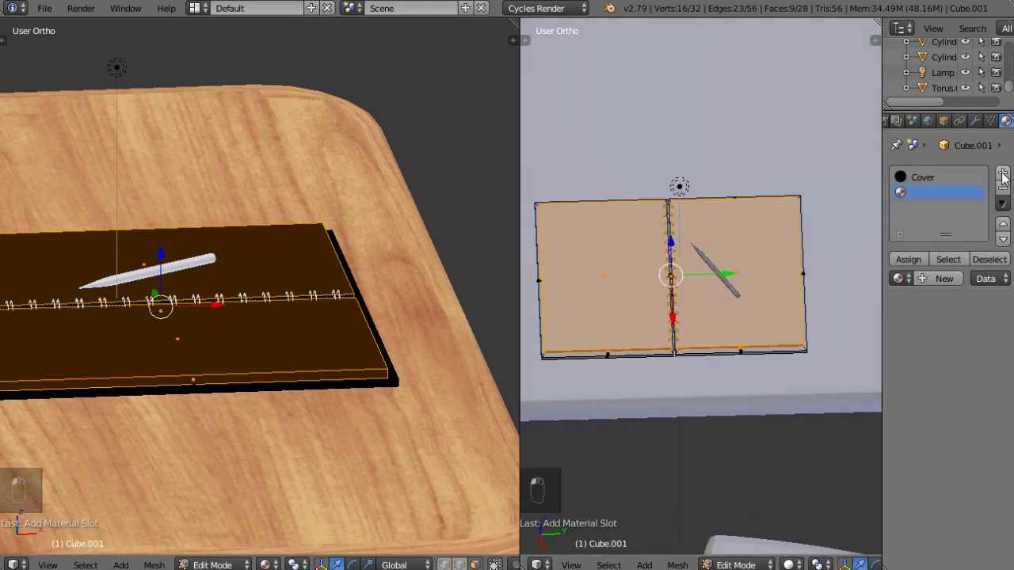
Step: Create a new material named Pages in the notebook's second material slot
left_click(924, 276)
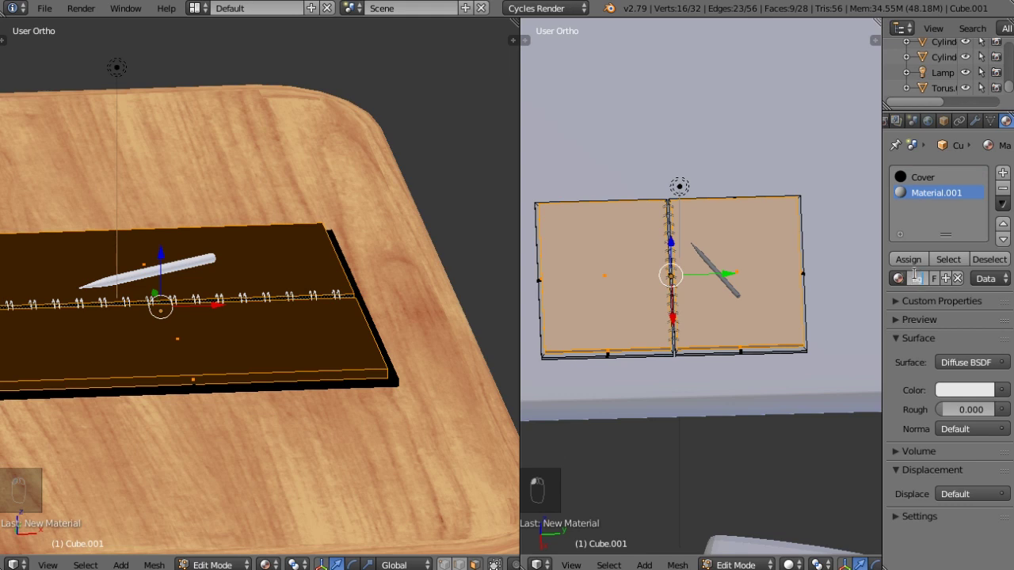
key("Return")
left_click(964, 391)
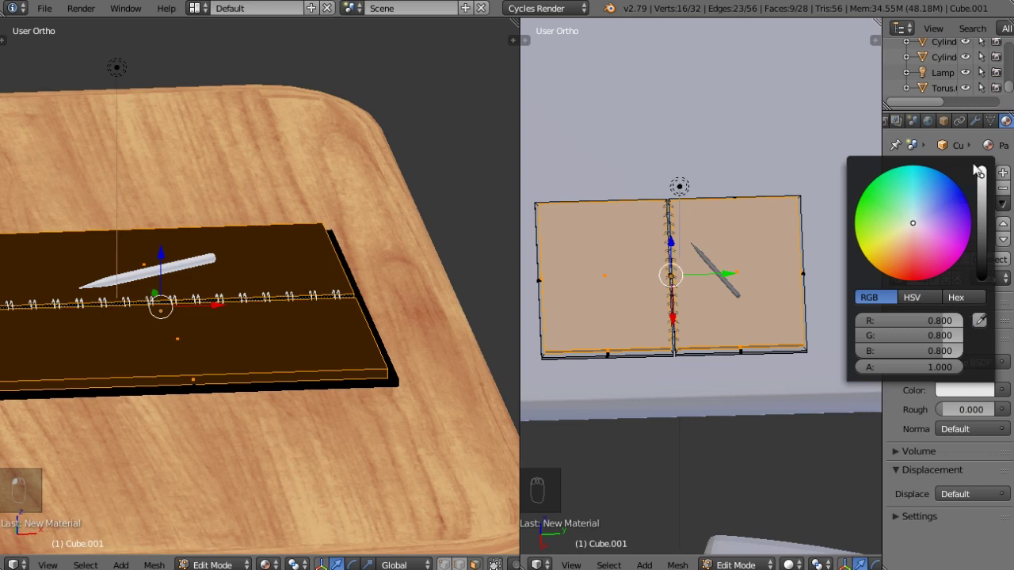
scroll(335, 301, "down", 3)
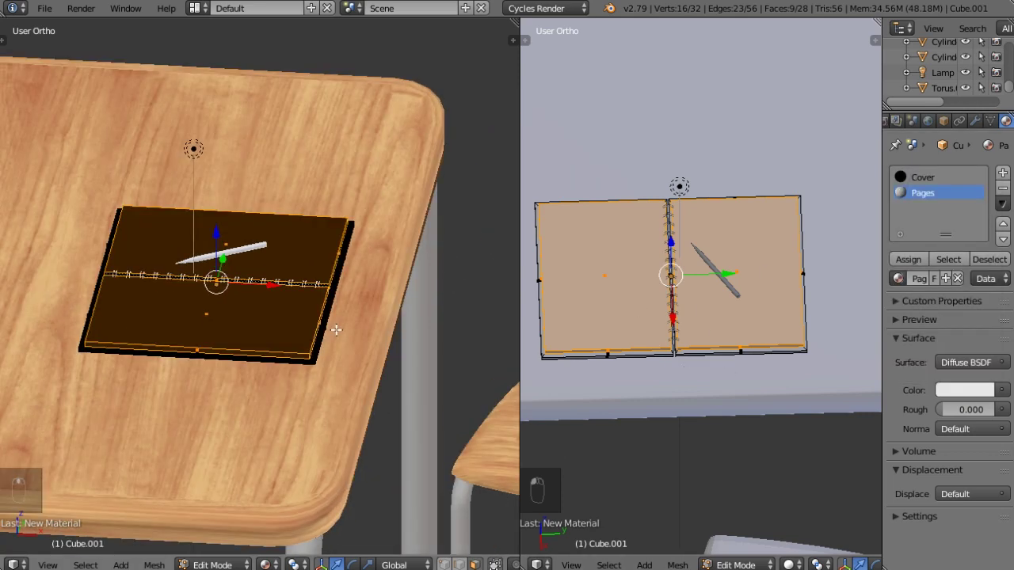
middle_click_drag(336, 329, 301, 293)
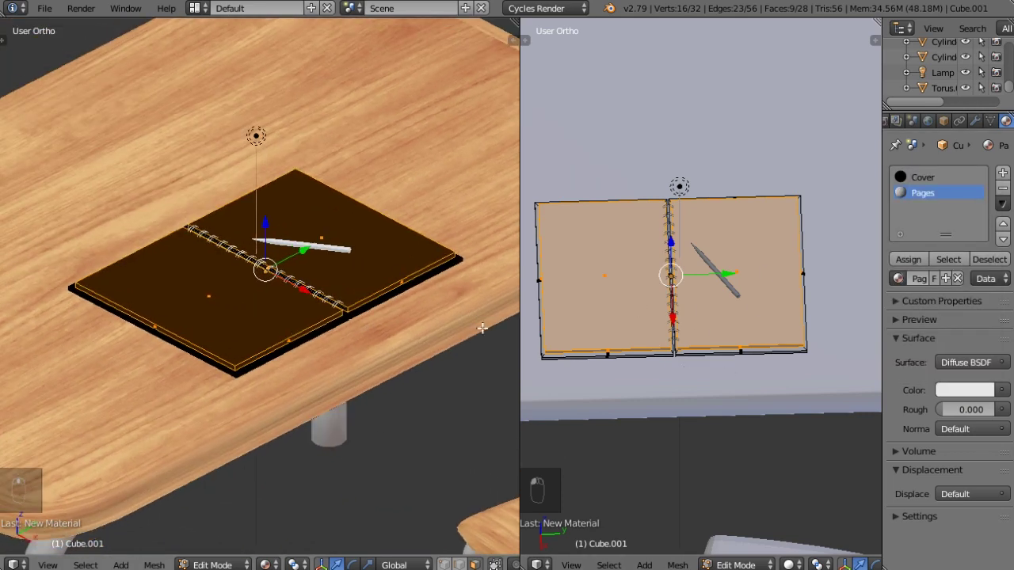
Step: Assign the Pages material to the selected page-block faces and clear the face selection
left_click(908, 260)
key("a")
middle_click_drag(213, 322, 152, 327)
middle_click_drag(225, 324, 350, 283)
scroll(349, 283, "up", 4)
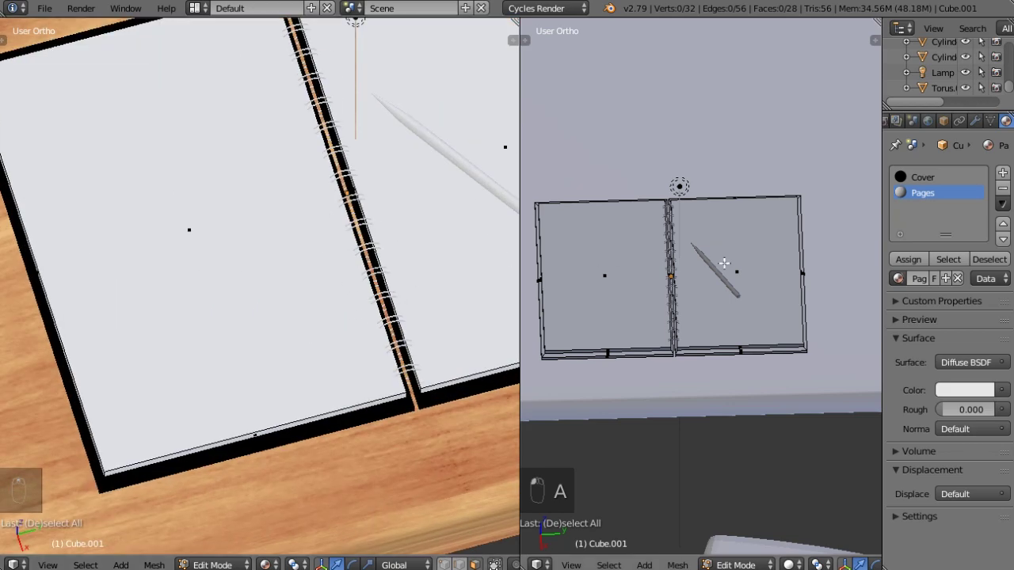
Step: Leave Edit Mode on the notebook, select the pencil and give it a new material
key("Tab")
scroll(736, 287, "up", 5)
key("Tab")
key("Tab")
key("Tab")
scroll(748, 274, "up", 4)
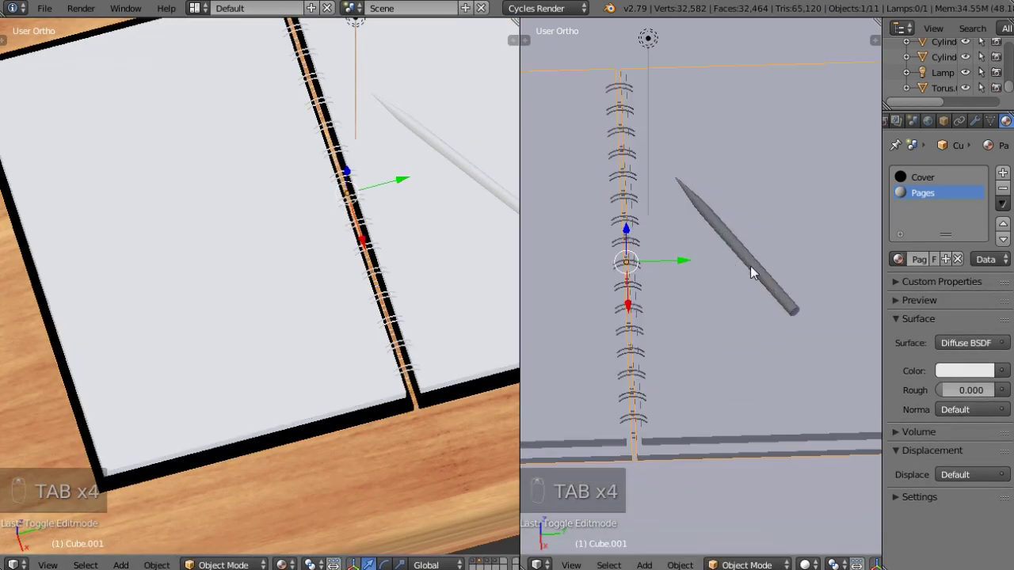
right_click(760, 267)
left_click(940, 225)
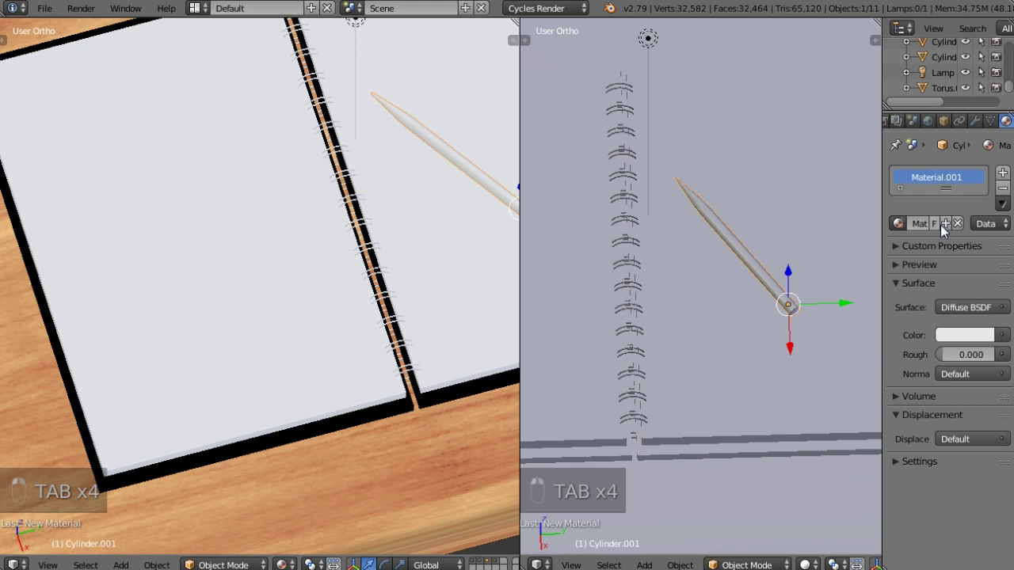
Step: Set the pencil material's diffuse colour to red with RGB 0.800, 0.047, 0.039
left_click(950, 335)
mouse_move(910, 171)
left_mouse_down()
mouse_move(878, 160)
mouse_move(882, 172)
left_mouse_up()
scroll(413, 241, "down", 1)
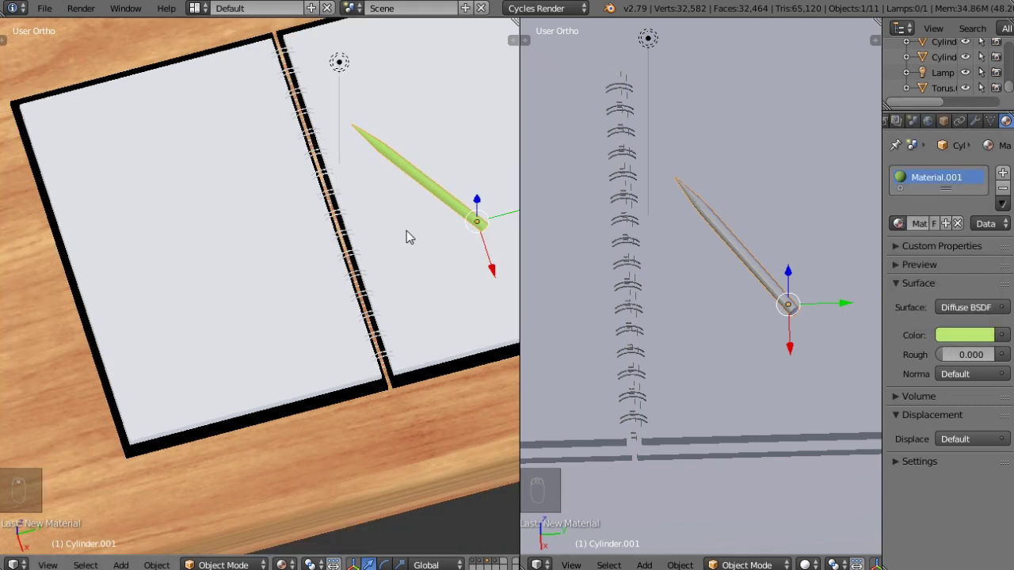
middle_click_drag(407, 231, 279, 269, "shift")
left_click(936, 331)
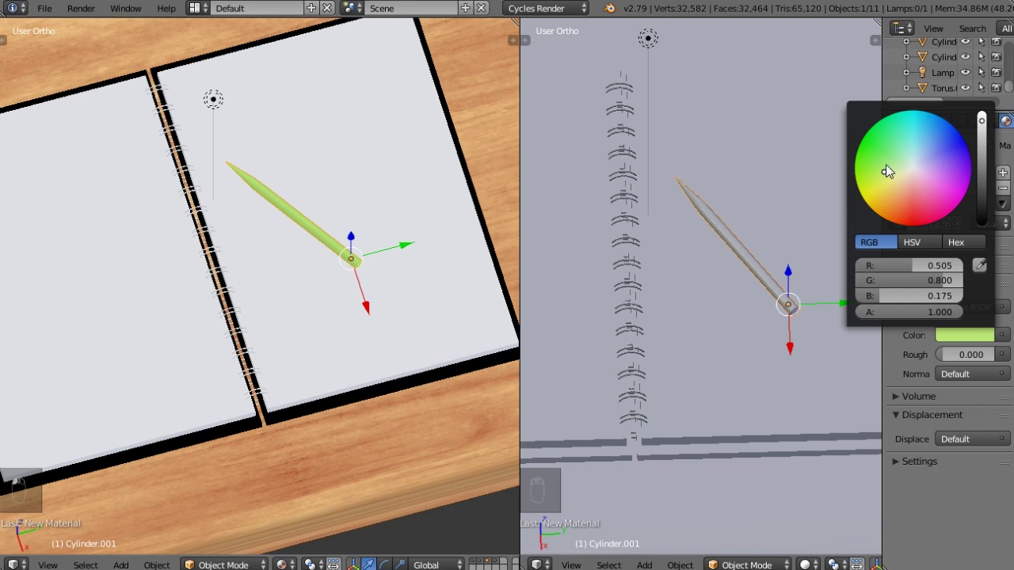
mouse_move(876, 169)
left_mouse_down()
mouse_move(926, 194)
mouse_move(911, 211)
left_mouse_up()
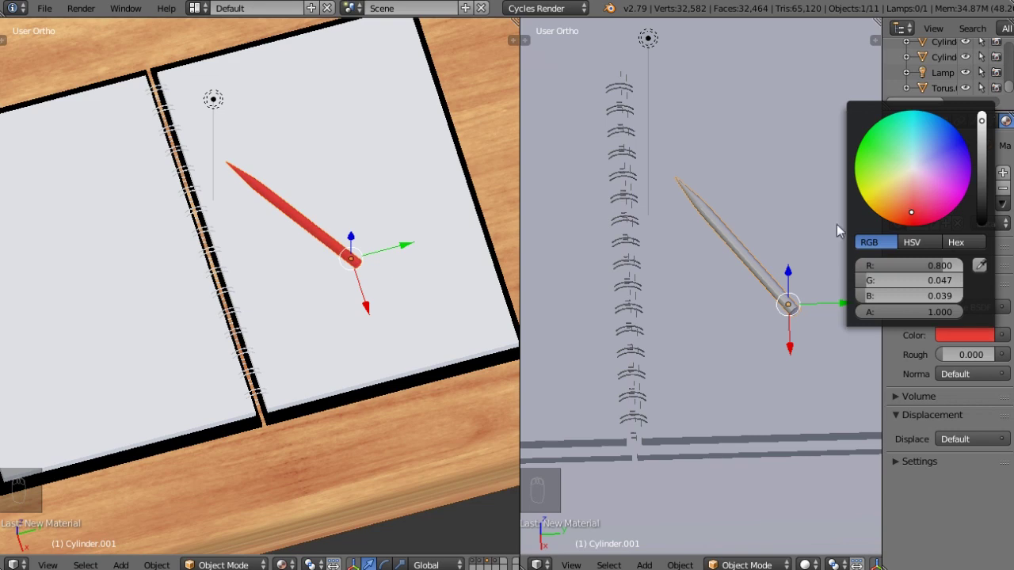
Step: Enter Edit Mode on the pencil and show it in wireframe
scroll(332, 312, "down", 3)
mouse_move(317, 303)
middle_mouse_down()
mouse_move(273, 232)
mouse_move(308, 213)
mouse_move(330, 285)
mouse_move(286, 294)
mouse_move(251, 373)
mouse_move(487, 306)
mouse_move(152, 277)
mouse_move(66, 373)
mouse_move(446, 260)
mouse_move(408, 199)
mouse_move(169, 283)
mouse_move(505, 381)
mouse_move(419, 444)
mouse_move(378, 324)
mouse_move(422, 283)
mouse_move(324, 317)
mouse_move(340, 362)
mouse_move(334, 281)
middle_mouse_up()
scroll(328, 308, "up", 4)
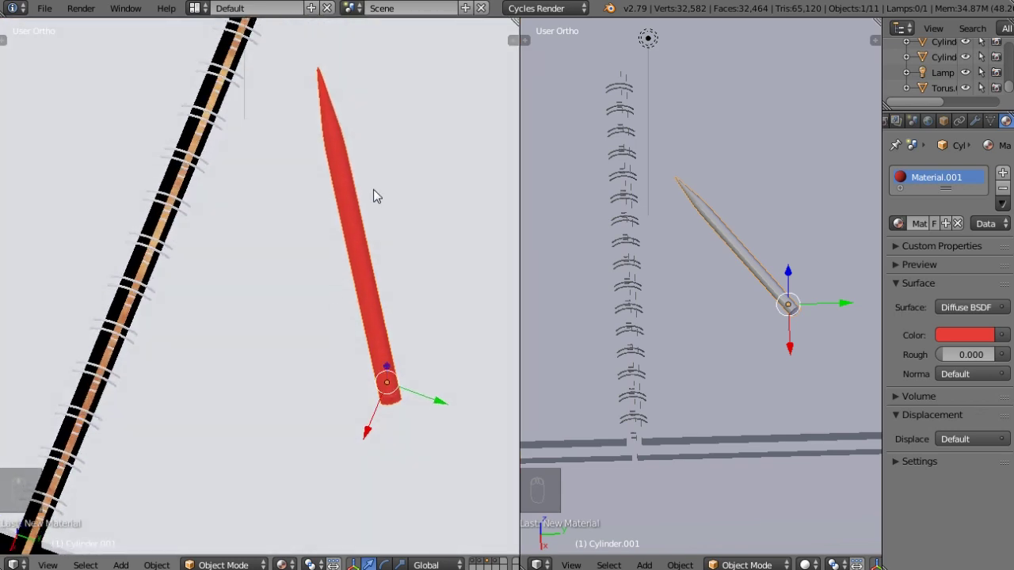
middle_click_drag(360, 129, 323, 273)
scroll(320, 267, "up", 4)
key("Tab")
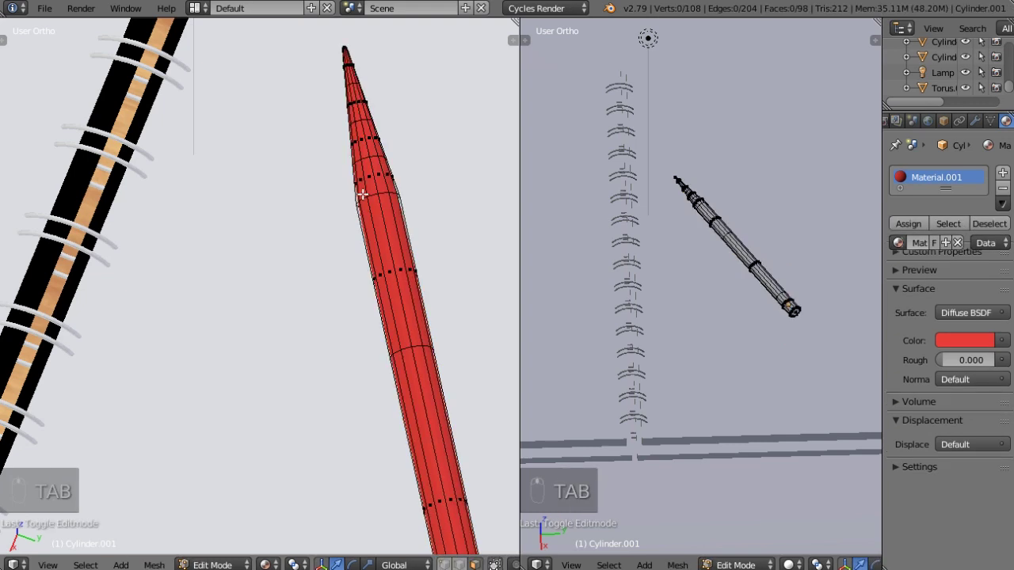
middle_click_drag(380, 200, 315, 217)
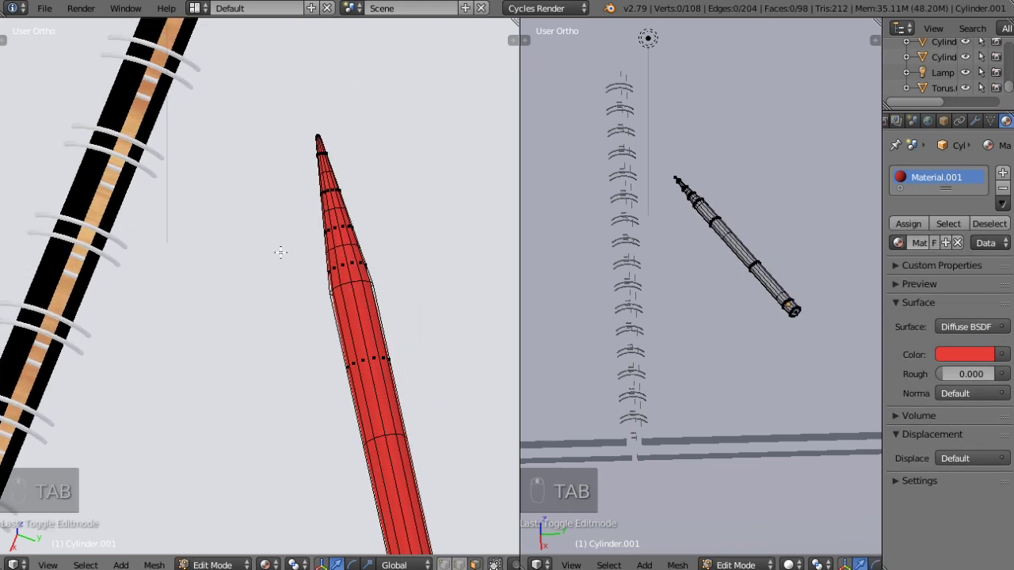
key("z")
Step: Circle-select the faces around the pencil's tapered section just behind the tip, leaving the tip itself unselected
mouse_move(333, 211)
middle_mouse_down()
mouse_move(358, 200)
mouse_move(317, 225)
middle_mouse_up()
key("c")
mouse_move(306, 206)
left_mouse_down()
mouse_move(296, 199)
mouse_move(293, 220)
mouse_move(328, 227)
left_mouse_up()
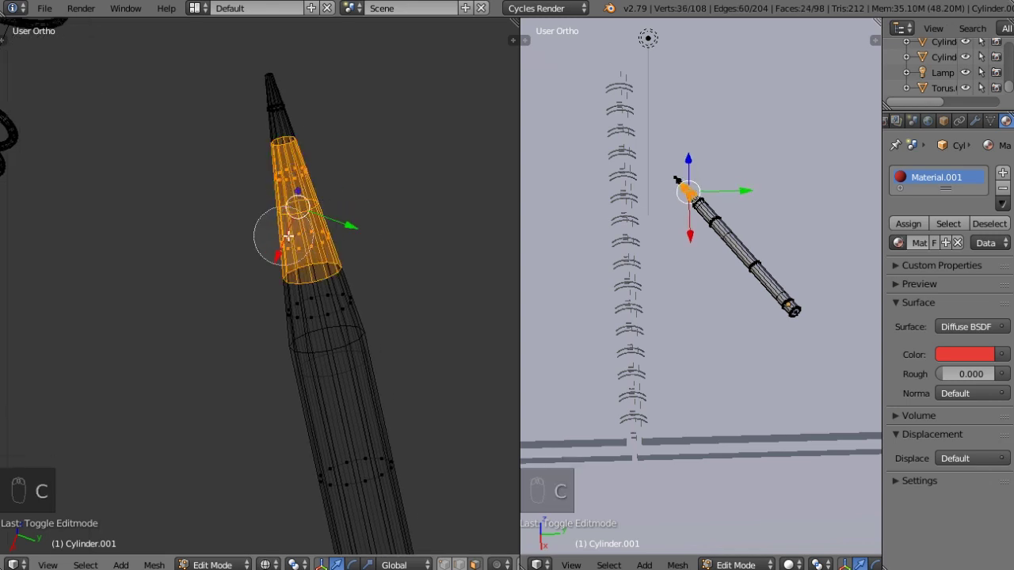
right_click(302, 232)
Step: Add a second pencil material slot with a new orange material, RGB 0.800, 0.417, 0.083, and assign it to the selected tapered faces
scroll(227, 200, "down", 3)
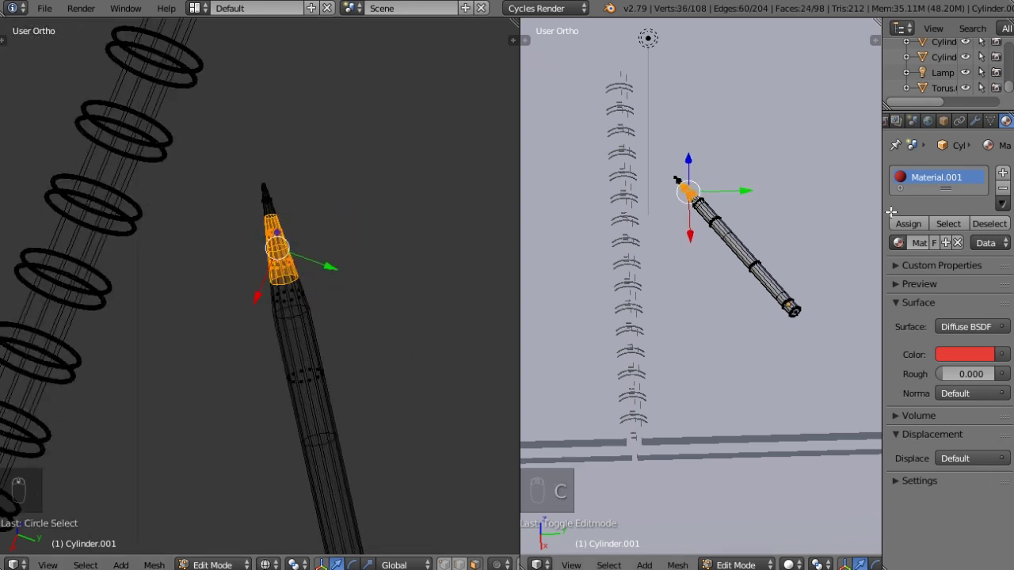
left_click(1003, 174)
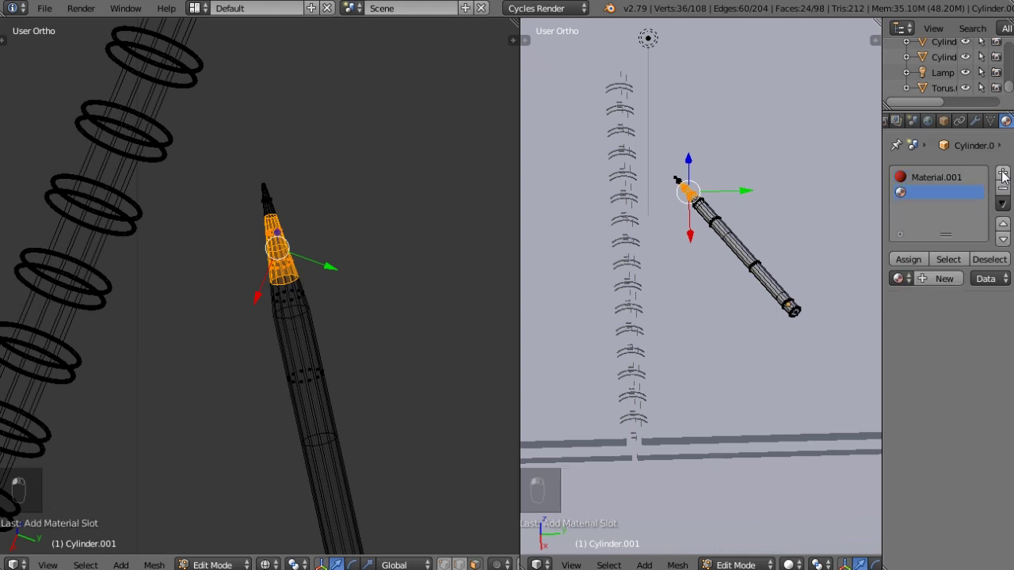
left_click(944, 277)
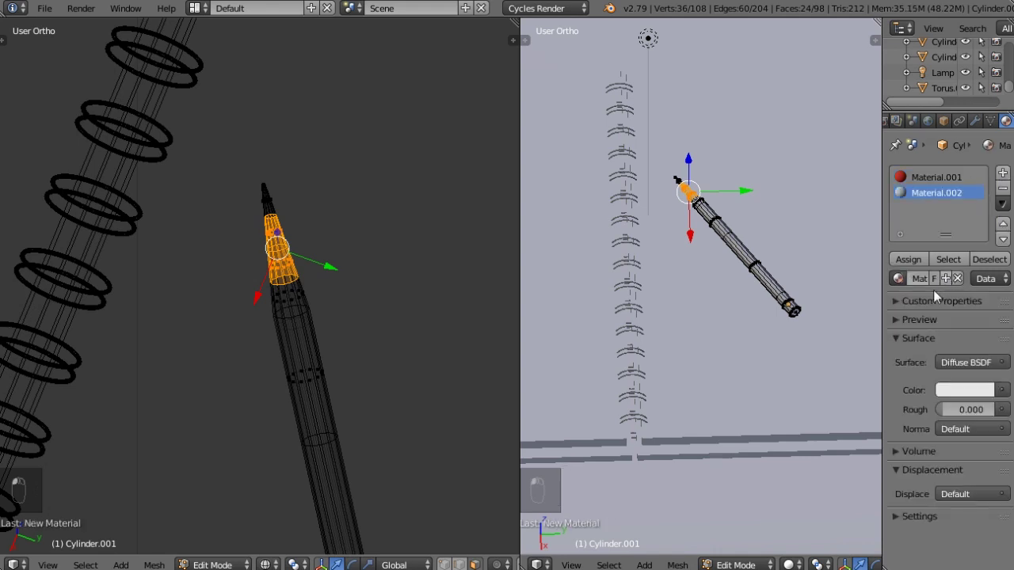
left_click(962, 389)
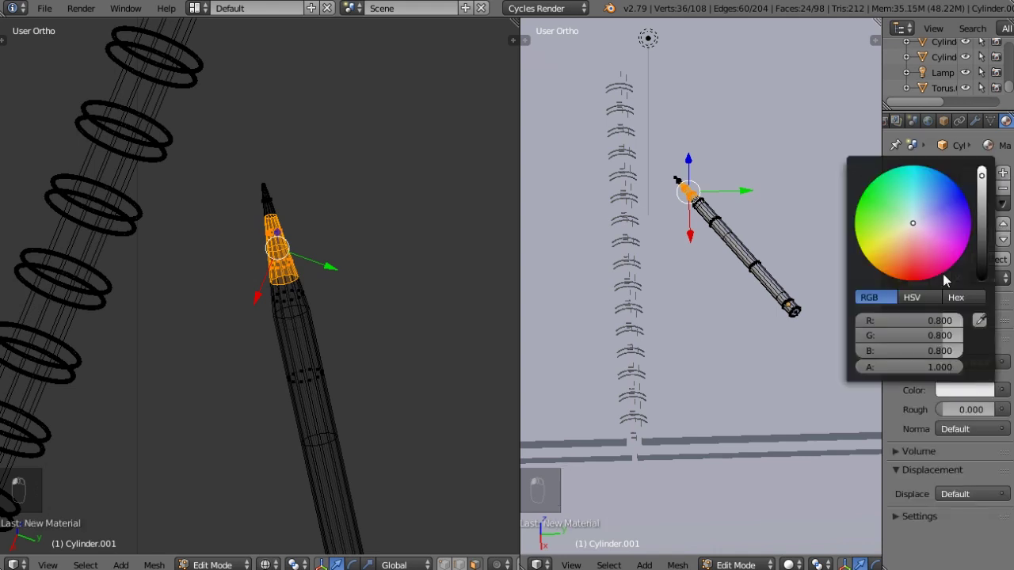
left_click_drag(907, 227, 890, 252)
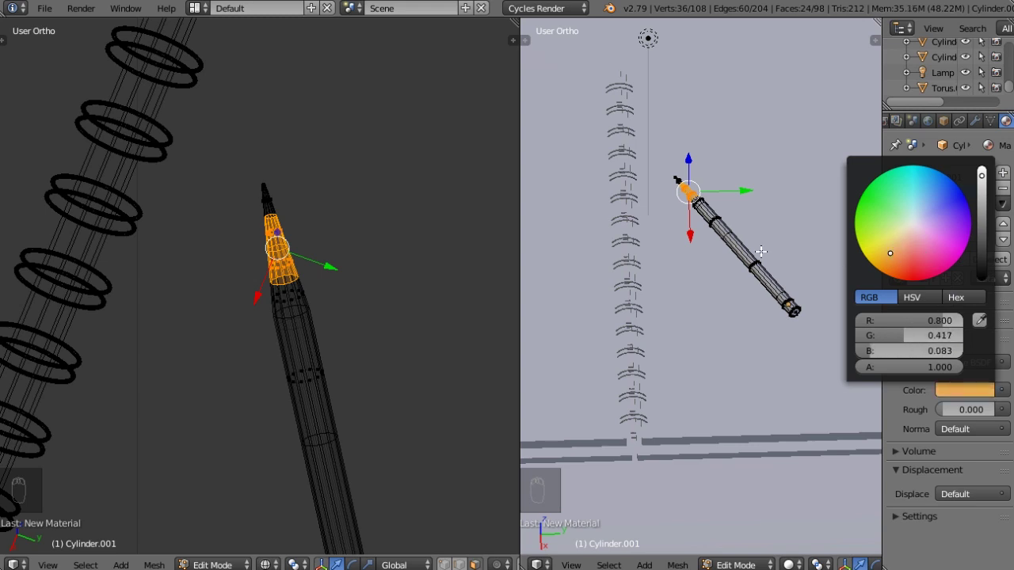
left_click(908, 261)
Step: Turn off wireframe, leave Edit Mode on the pencil and set the viewport shading to Material
scroll(212, 398, "down", 6)
key("z")
key("Tab")
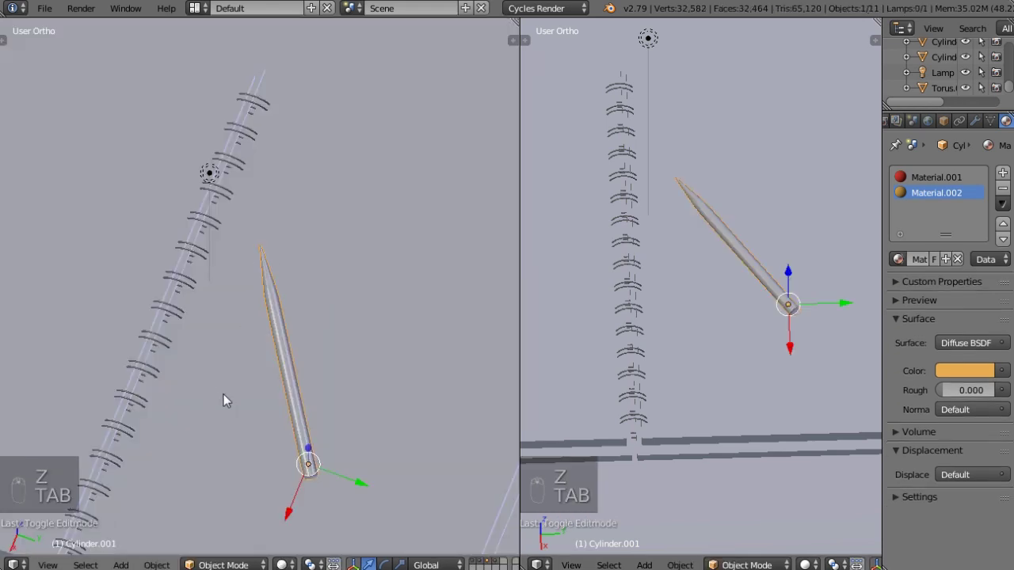
middle_click_drag(219, 393, 279, 377)
left_click(282, 565)
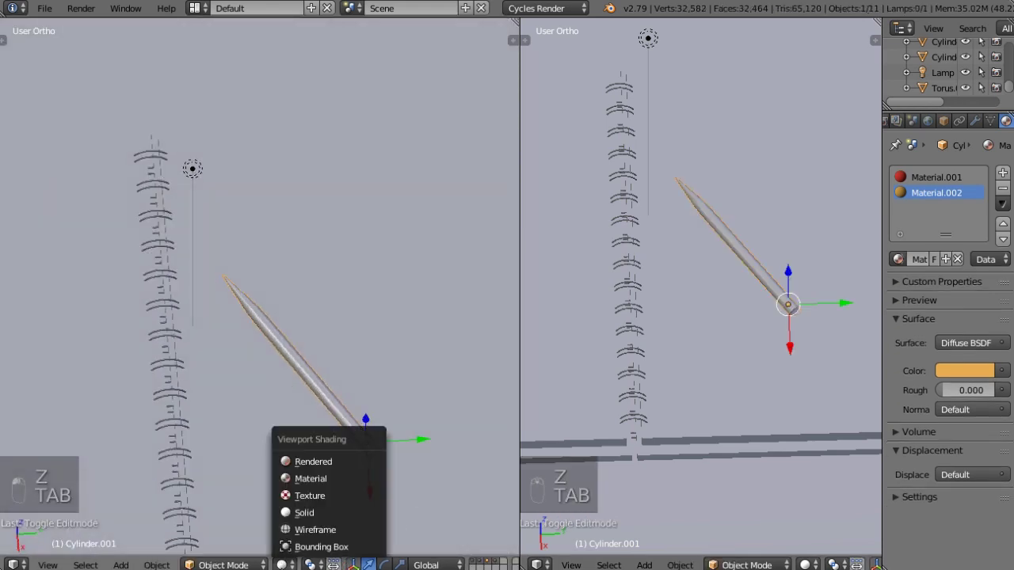
left_click(305, 480)
Step: Set the viewport shading to Rendered and view the whole desk and chair
scroll(273, 424, "down", 3)
middle_click_drag(273, 425, 324, 369)
scroll(324, 367, "down", 5)
mouse_move(256, 389)
middle_mouse_down()
mouse_move(278, 364)
mouse_move(188, 343)
mouse_move(291, 346)
mouse_move(480, 314)
mouse_move(77, 317)
mouse_move(393, 317)
mouse_move(341, 362)
middle_mouse_up()
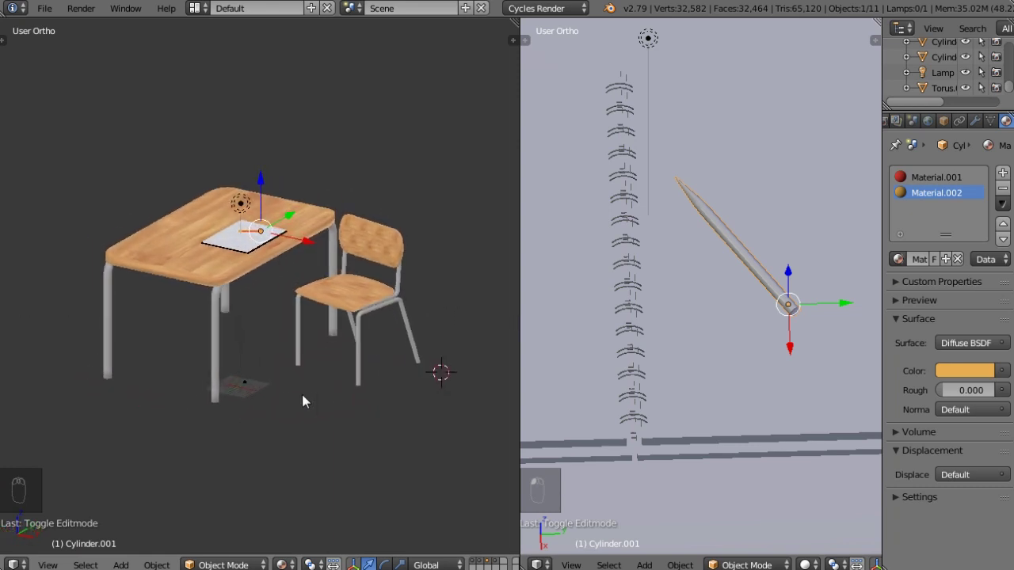
left_click(286, 565)
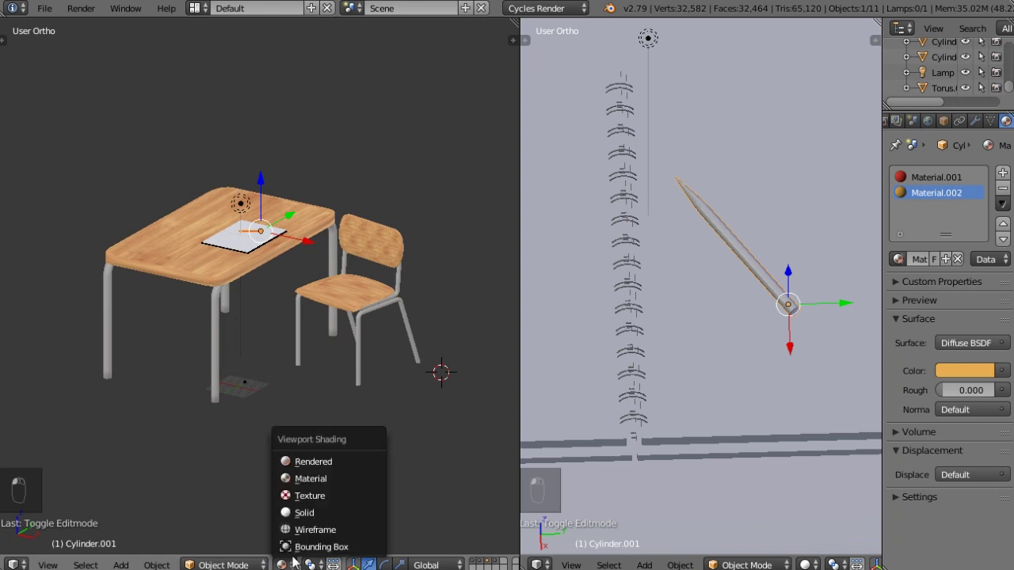
left_click(308, 461)
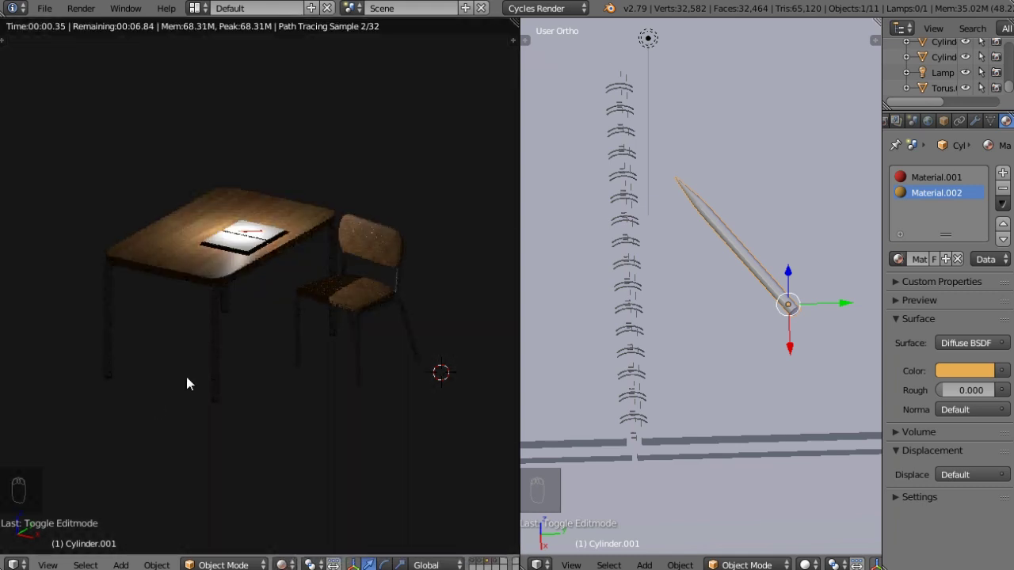
mouse_move(186, 376)
middle_mouse_down()
mouse_move(168, 361)
mouse_move(322, 351)
middle_mouse_up()
middle_click_drag(239, 349, 192, 352)
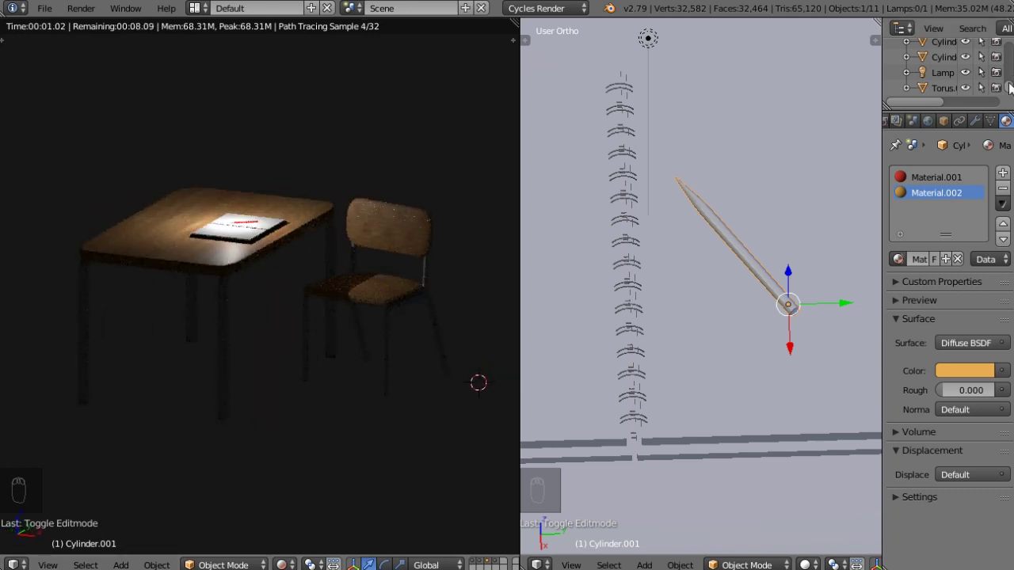
Step: Select the Lamp object from the scene's object list and change its type to Sun
scroll(1010, 87, "up", 2)
scroll(951, 71, "up", 1)
scroll(951, 68, "up", 2)
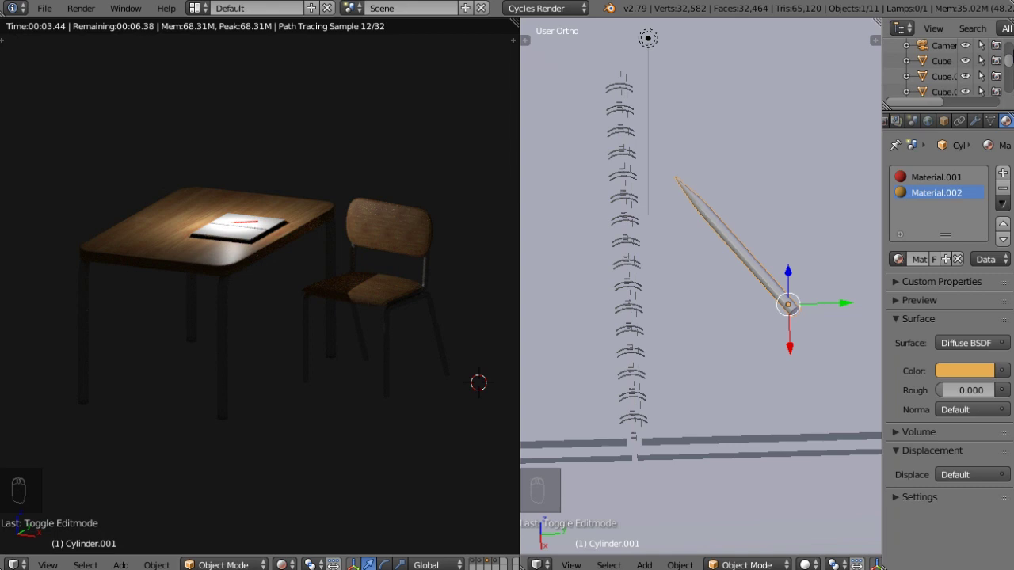
scroll(939, 78, "down", 5)
left_click(940, 73)
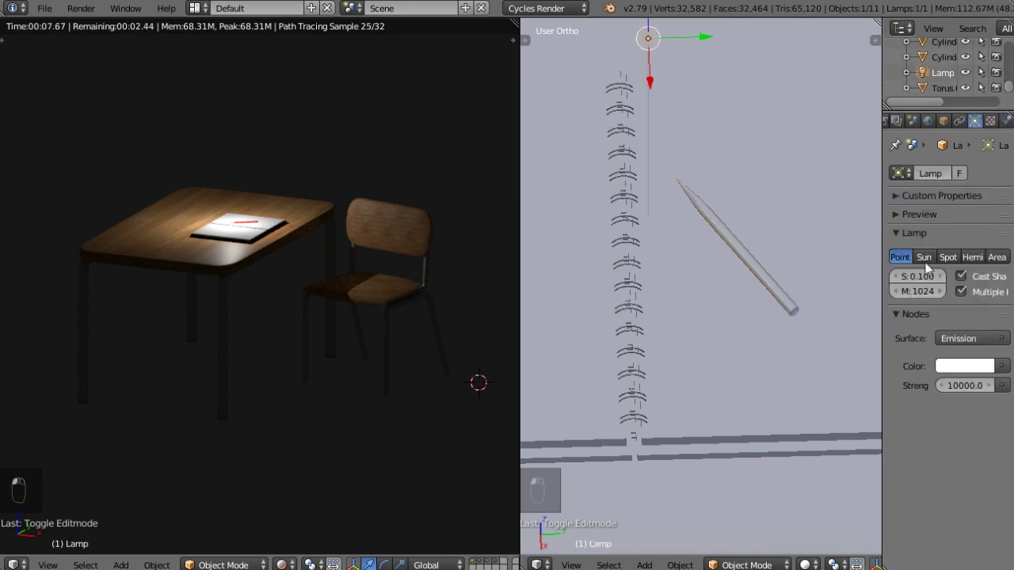
left_click(922, 259)
Step: Set the sun lamp's emission strength to 1.000 and view the rendered desk and chair from another angle
left_click_drag(953, 385, 949, 383)
key("KP_1")
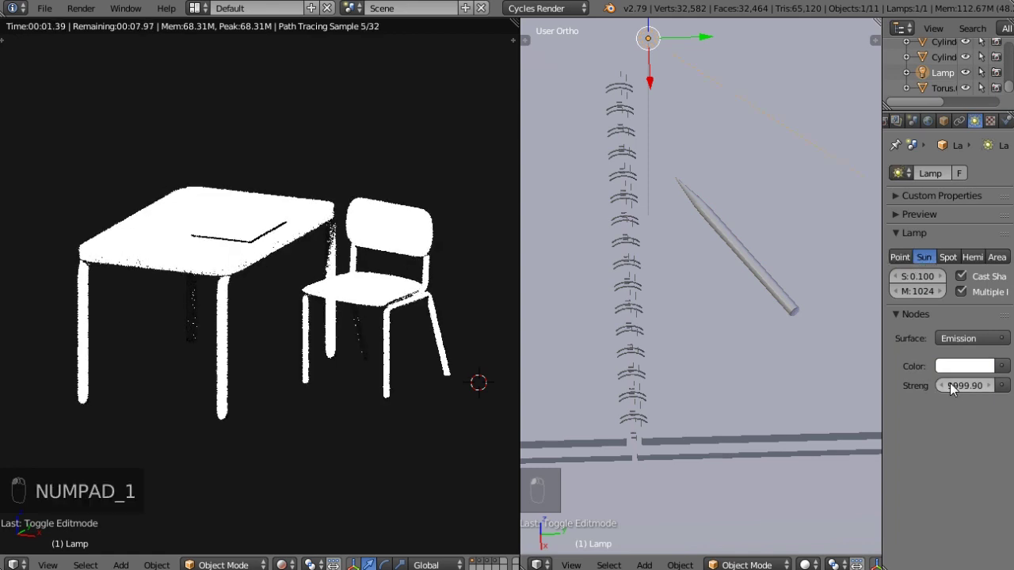
left_click(958, 384)
type("1")
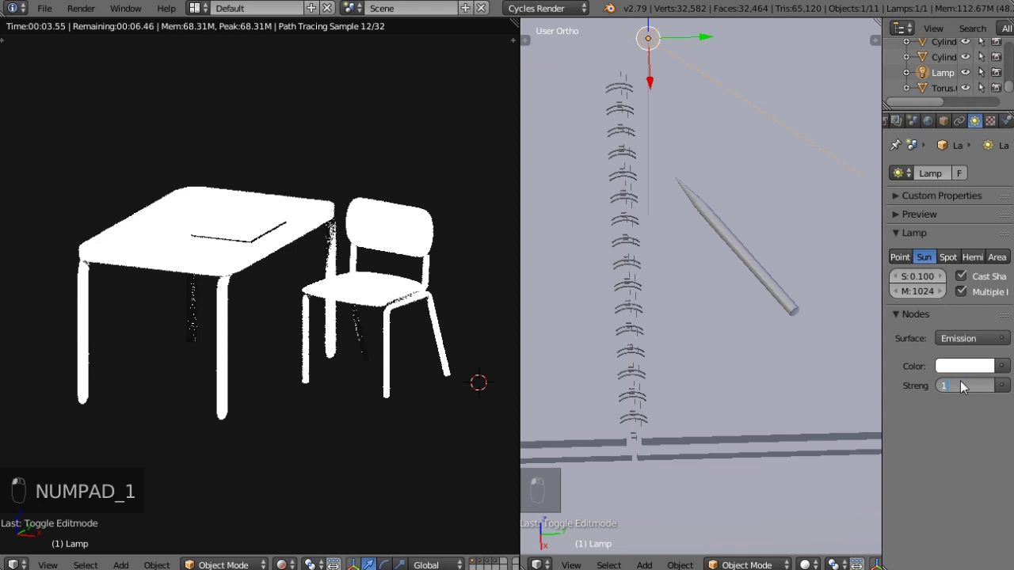
key("Return")
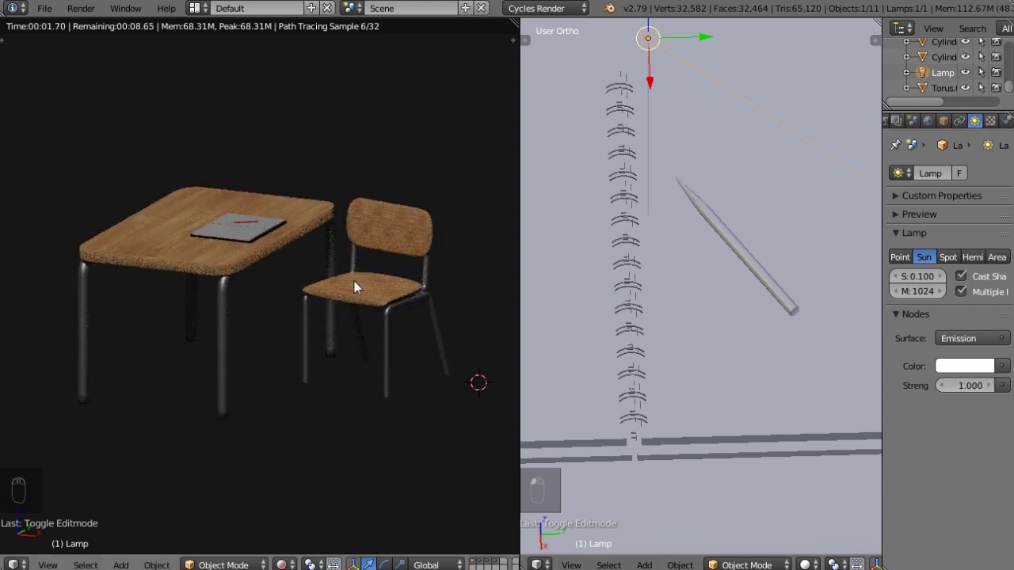
middle_click_drag(345, 285, 301, 290)
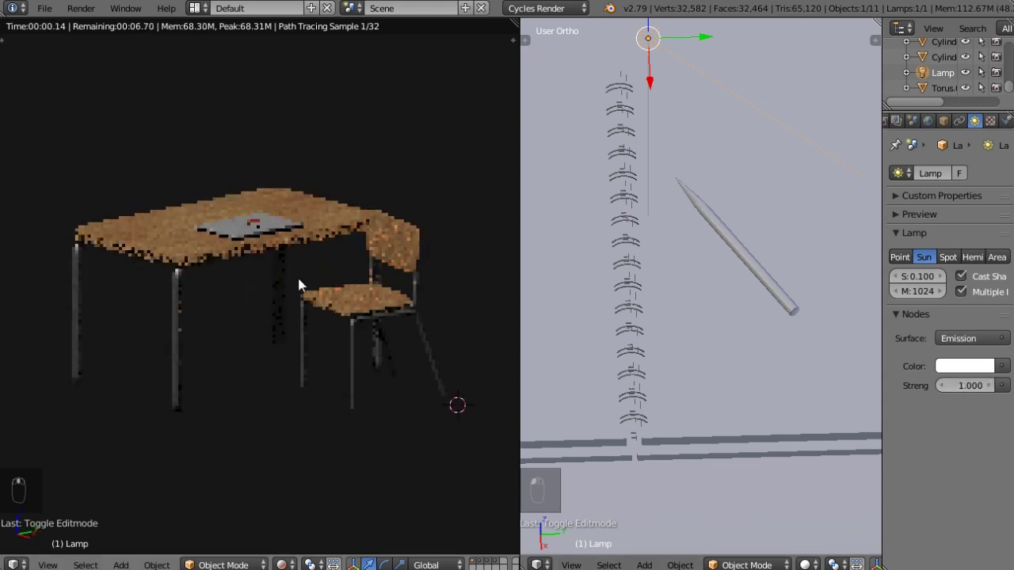